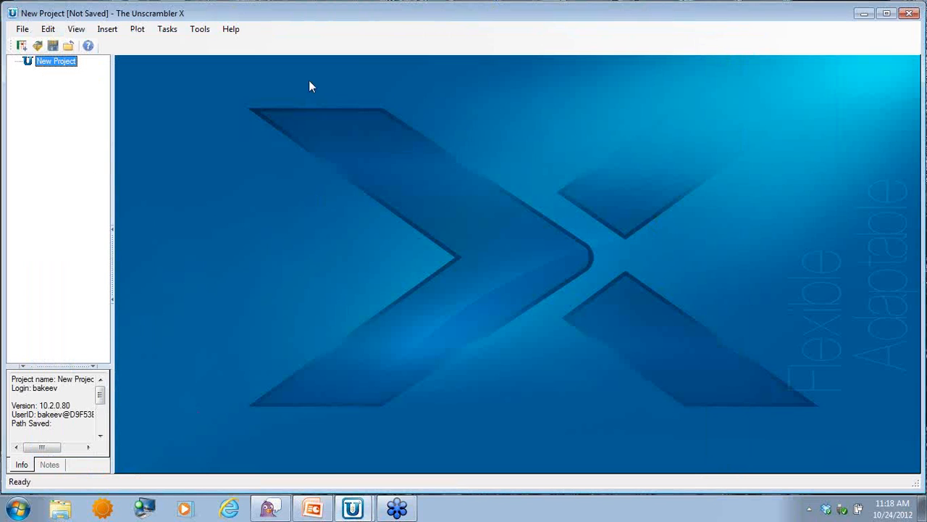
Step: Import the PolymerProcess sheet of PolymerProcess.xlsx from the Webinar data folder, with one header row and one header column
left_click(22, 31)
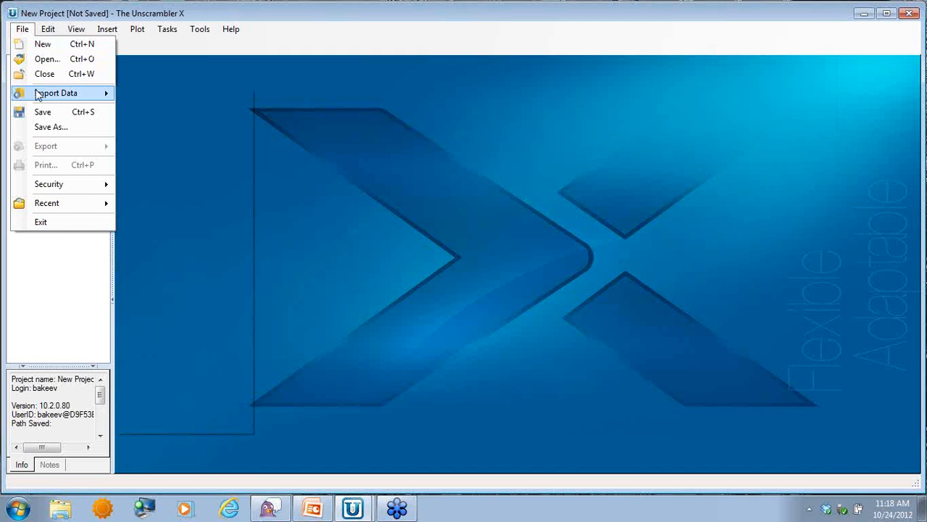
mouse_move(42, 96)
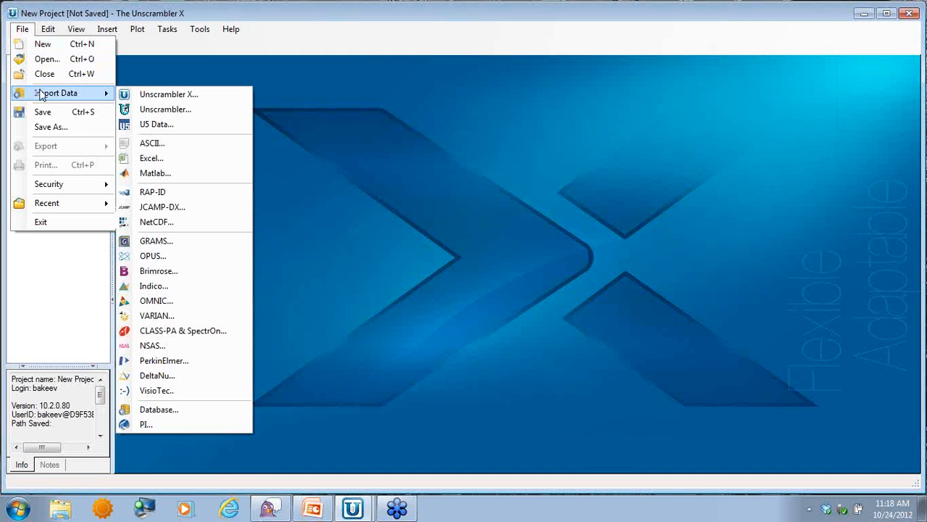
left_click(181, 164)
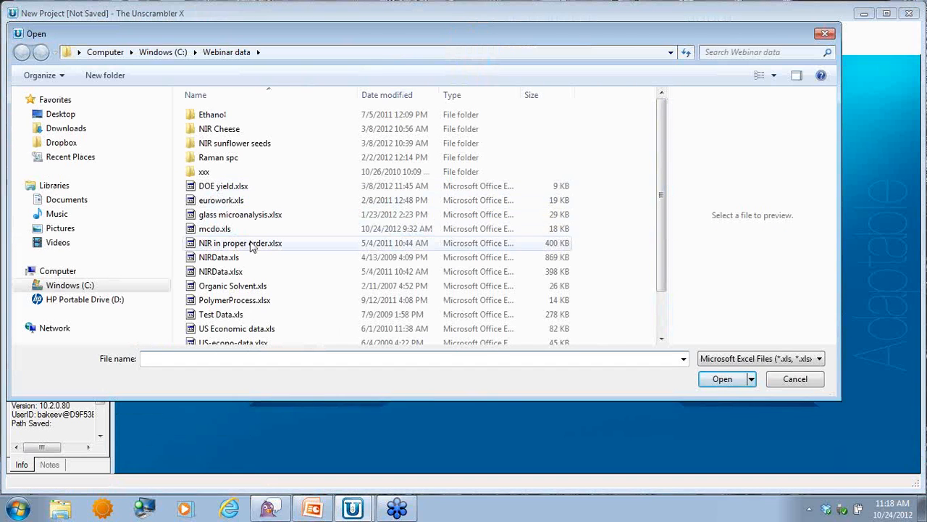
left_click(244, 305)
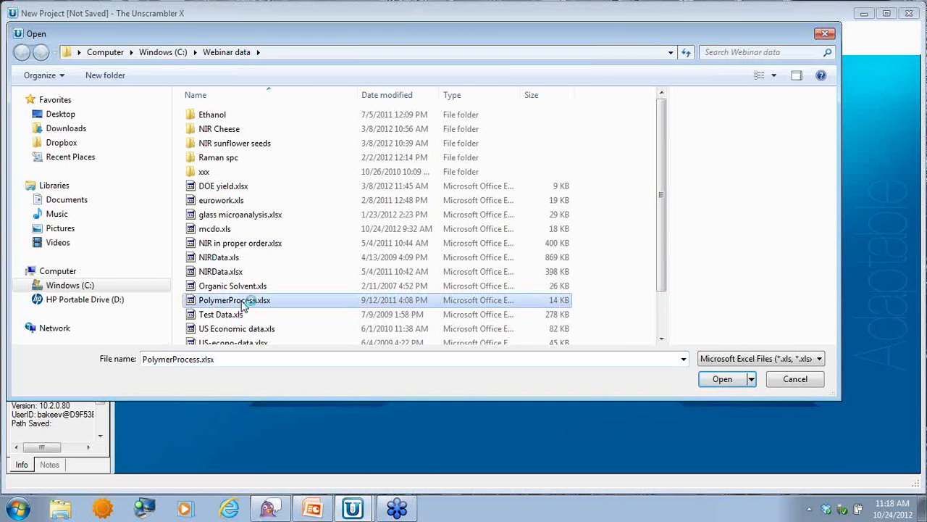
left_click(723, 379)
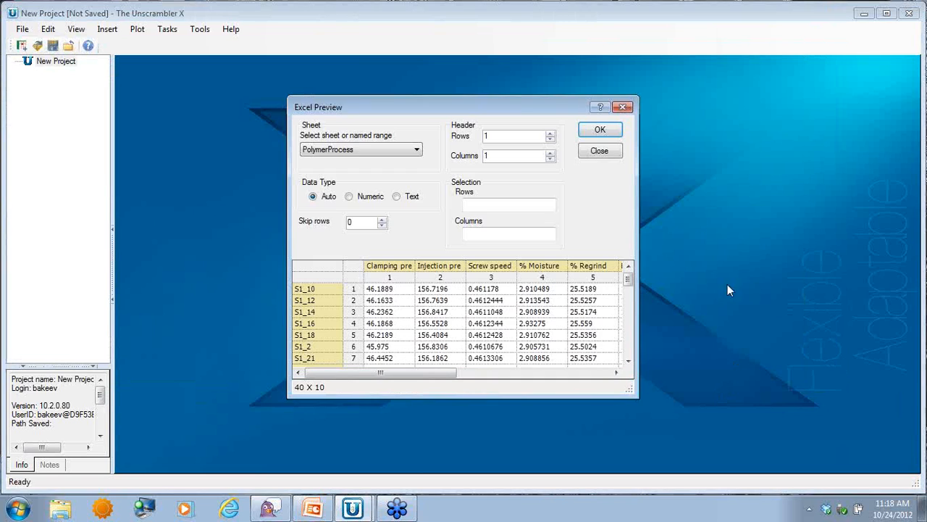
left_click_drag(639, 396, 810, 443)
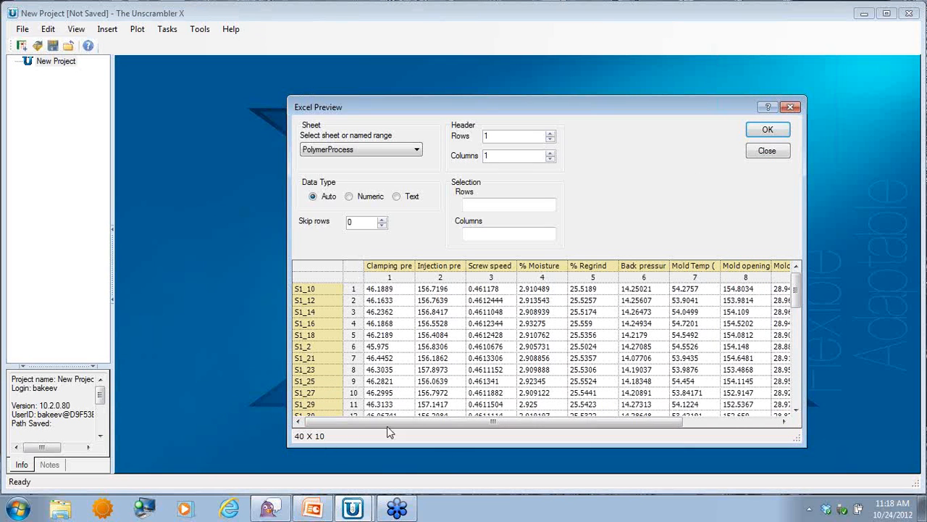
mouse_move(401, 423)
left_mouse_down()
mouse_move(569, 430)
mouse_move(397, 426)
left_mouse_up()
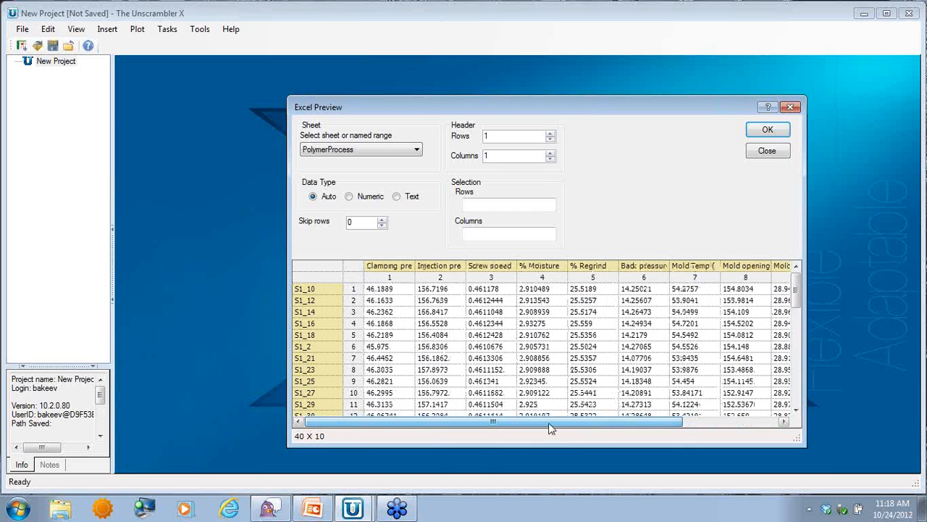
left_click(768, 130)
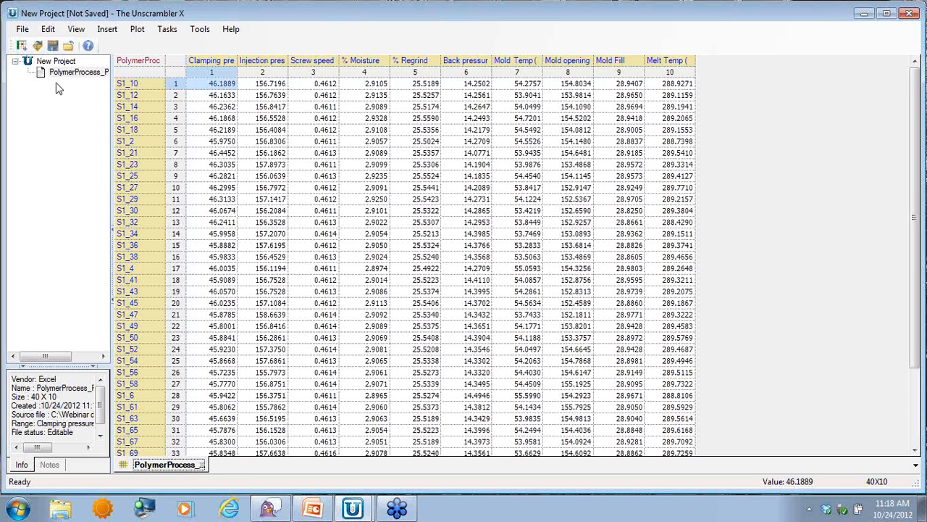
Step: Start an OMNIC import from the Ethanol folder, selecting A12-30 and all matching spectra automatically, and preview the spectra
left_click(22, 29)
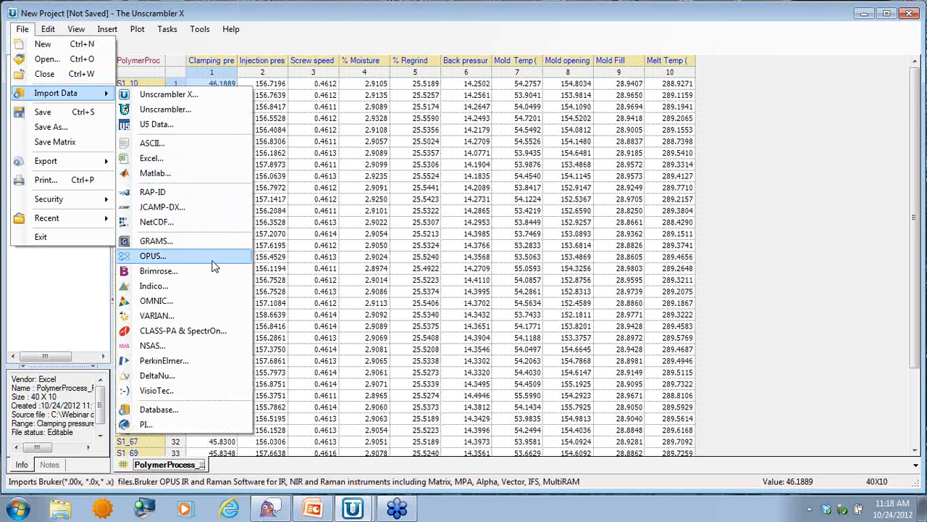
left_click(148, 305)
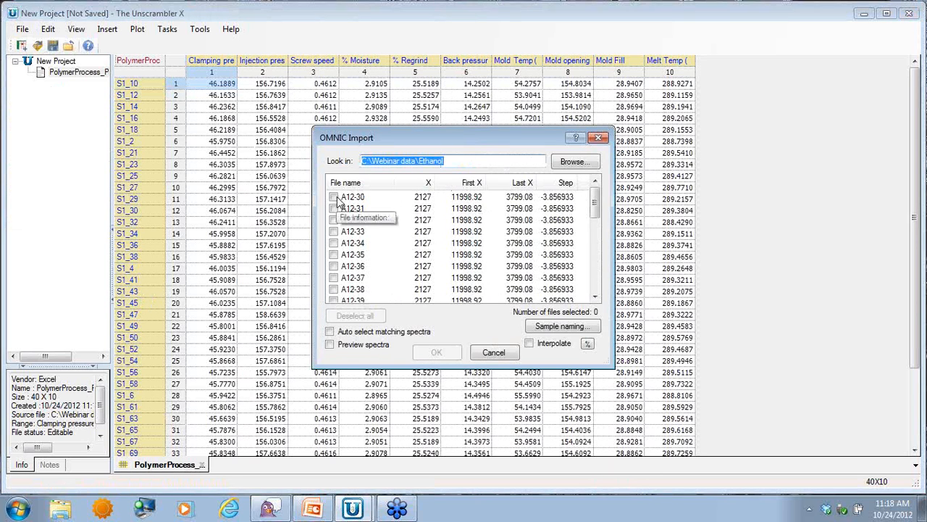
left_click_drag(615, 367, 746, 426)
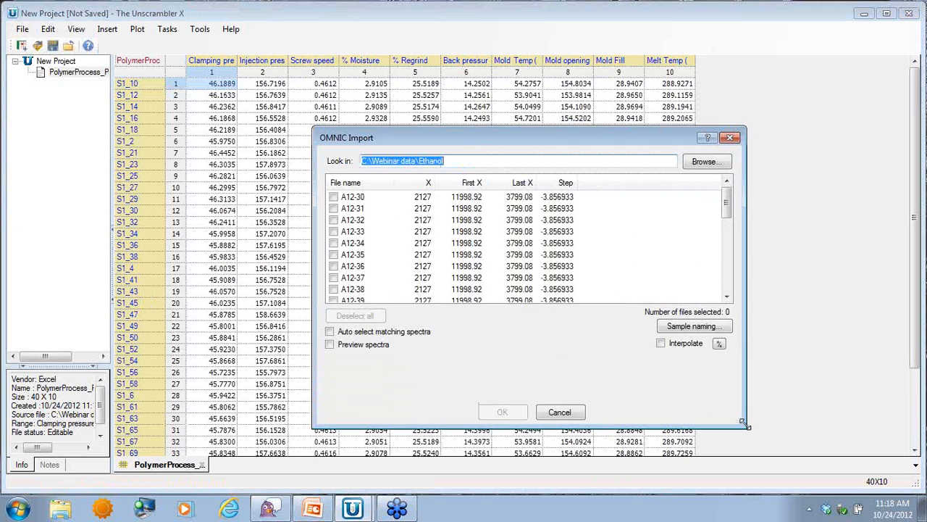
left_click(334, 198)
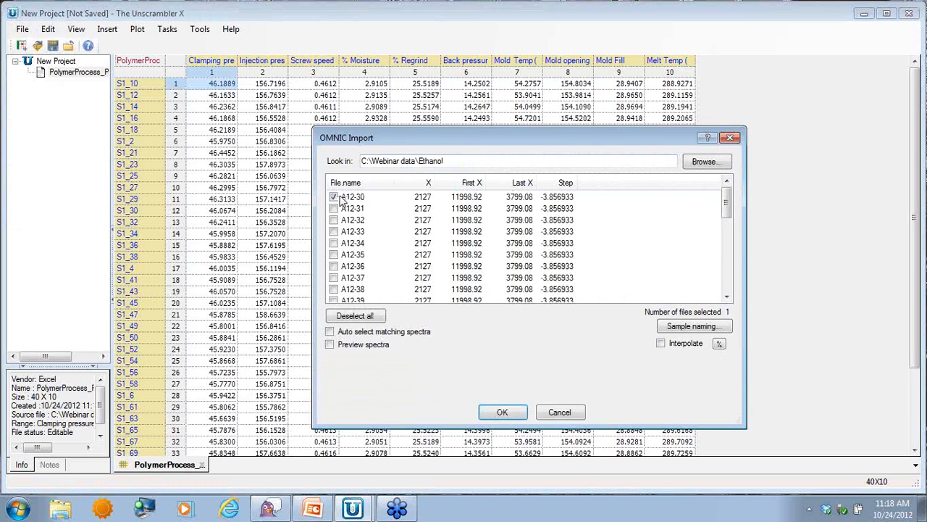
left_click(330, 332)
left_click(331, 345)
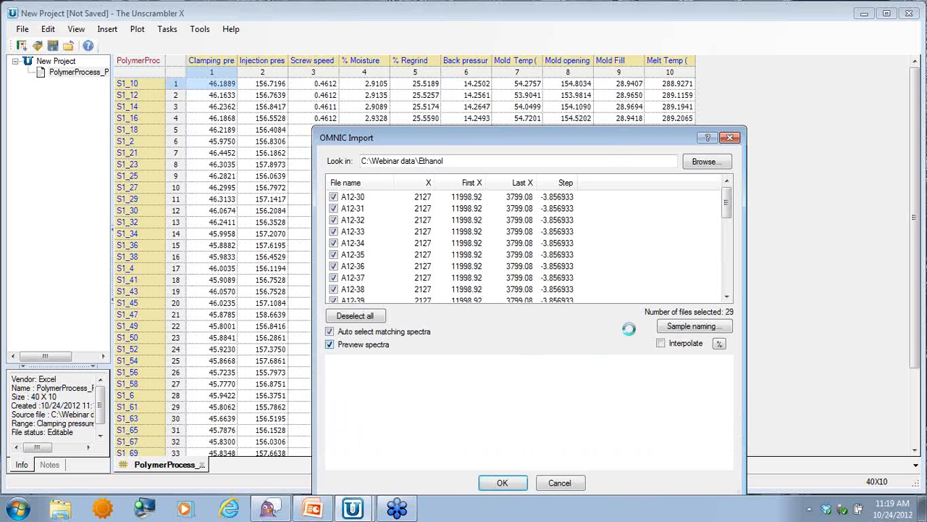
left_click_drag(606, 142, 540, 55)
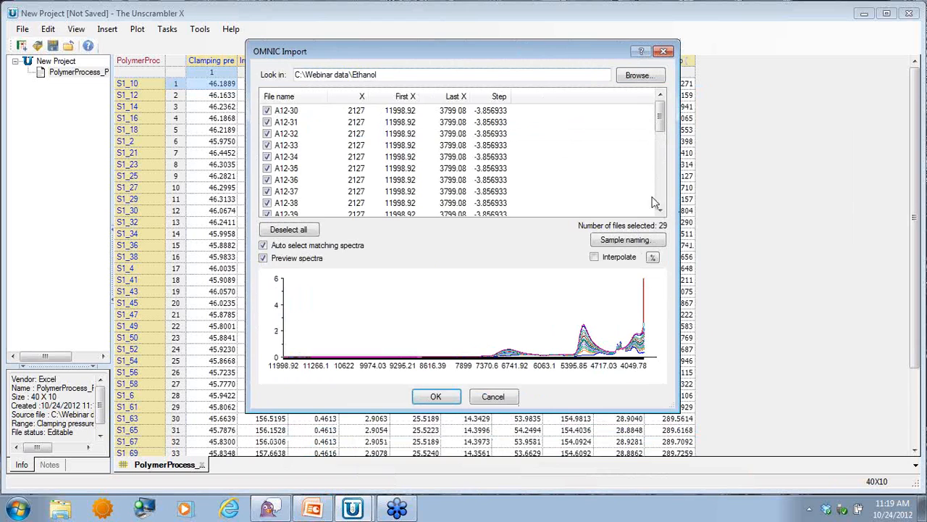
Step: Accept the sample naming without file names or sample numbers and import the selected OMNIC spectra
left_click(641, 242)
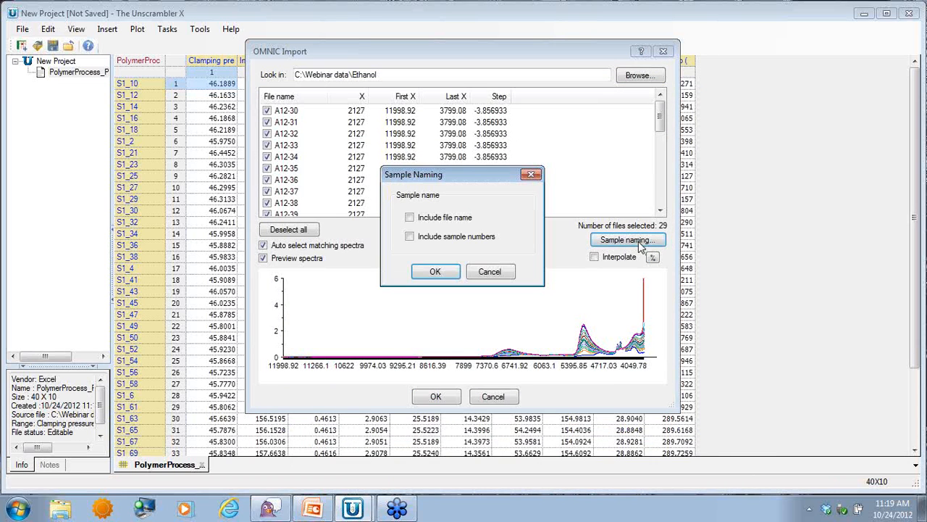
left_click(434, 271)
left_click(436, 396)
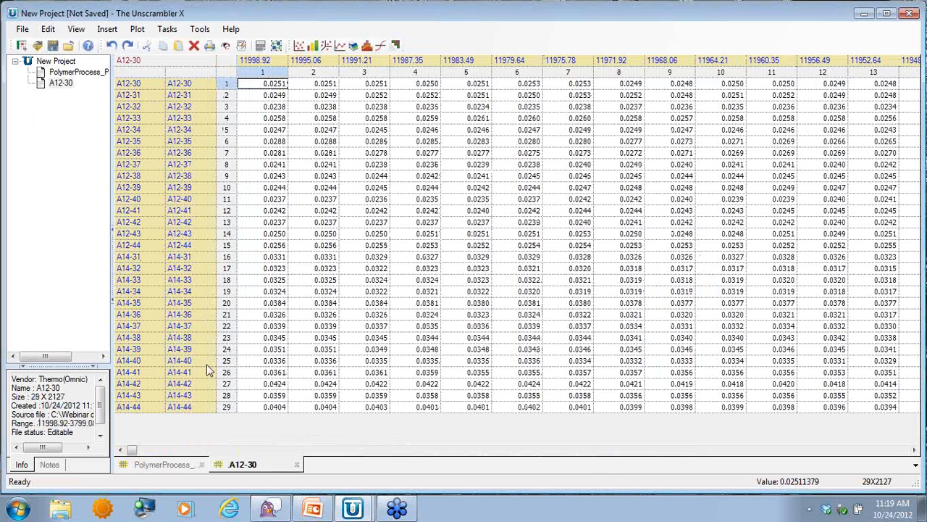
Step: Create a line plot of all sample rows in the A12-30 matrix and return to its data table
left_click_drag(228, 86, 239, 413)
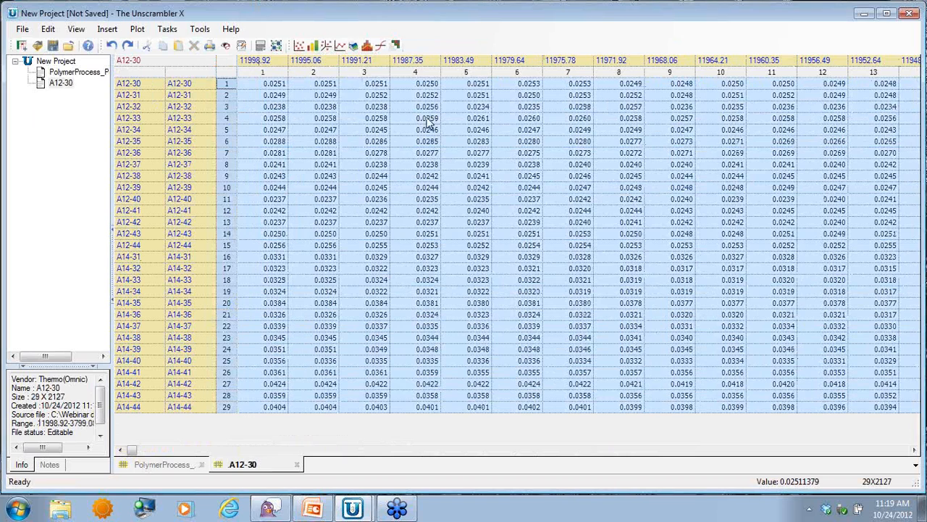
left_click(344, 46)
left_click(437, 306)
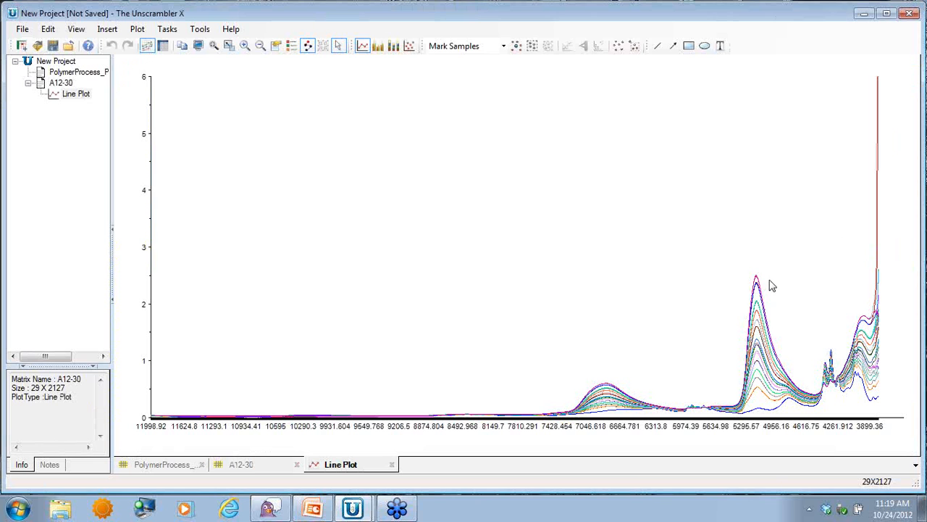
left_click(63, 85)
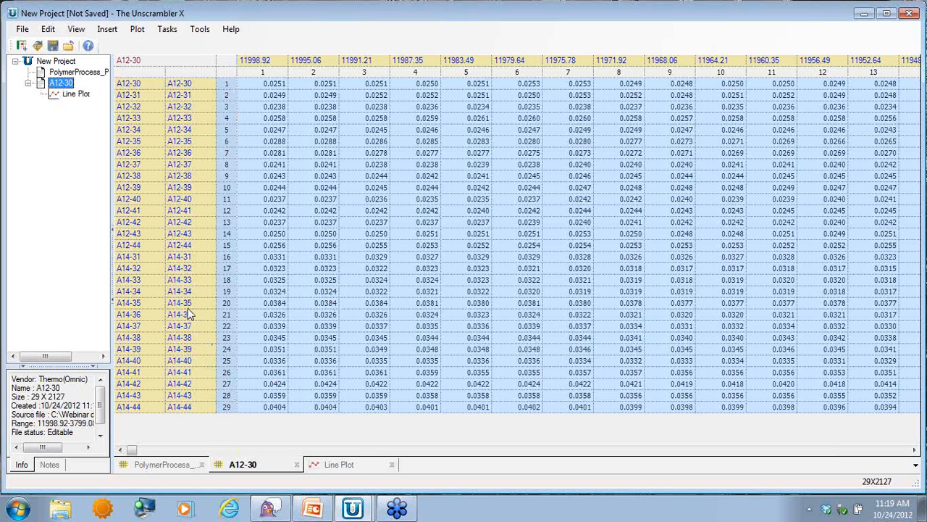
Step: Import Sheet1 of the Excel file Ethanol lab.xls from the Ethanol folder
left_click(22, 32)
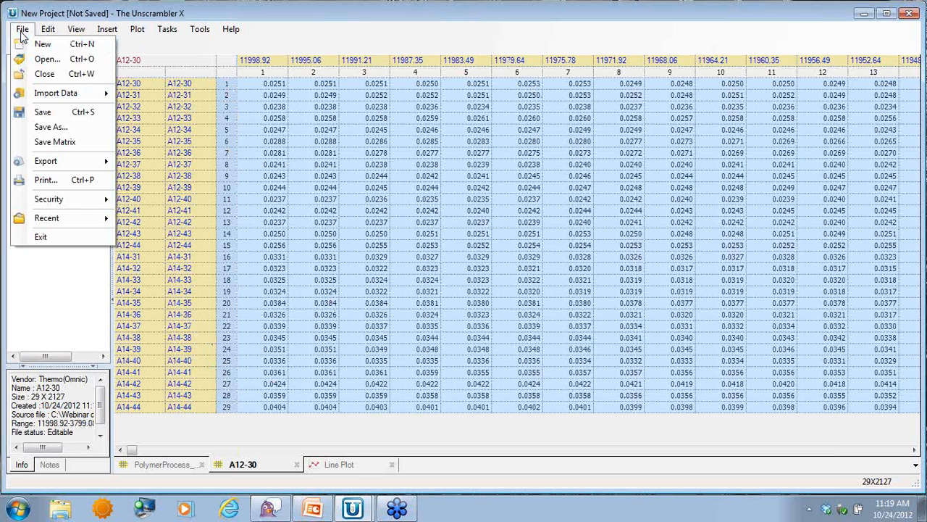
mouse_move(40, 97)
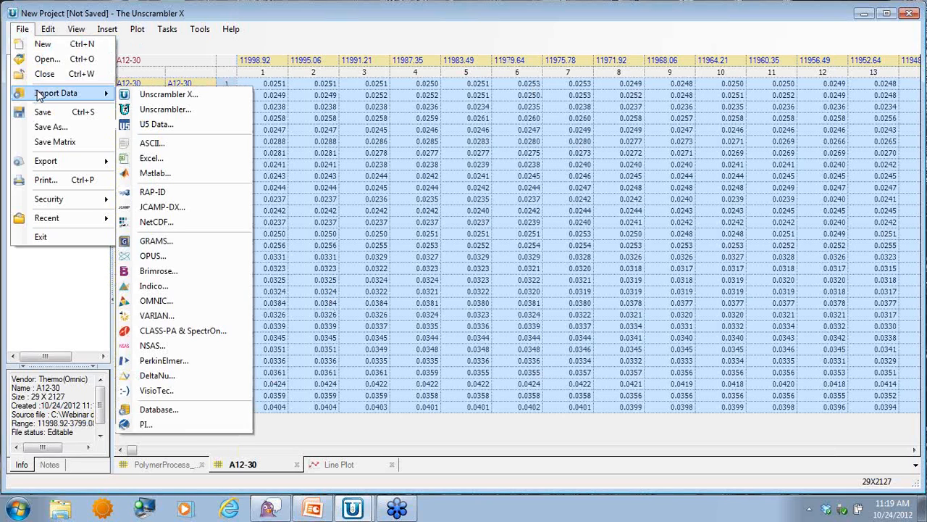
left_click(153, 158)
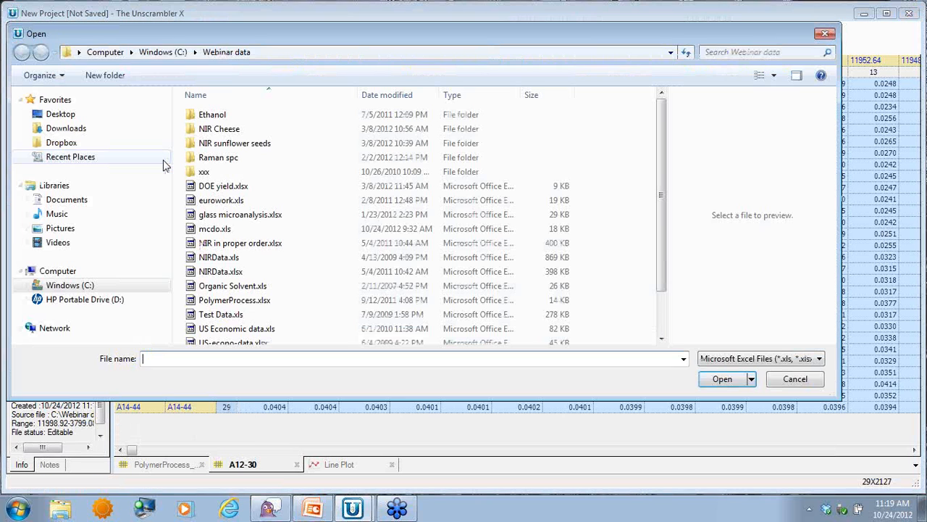
double_click(211, 116)
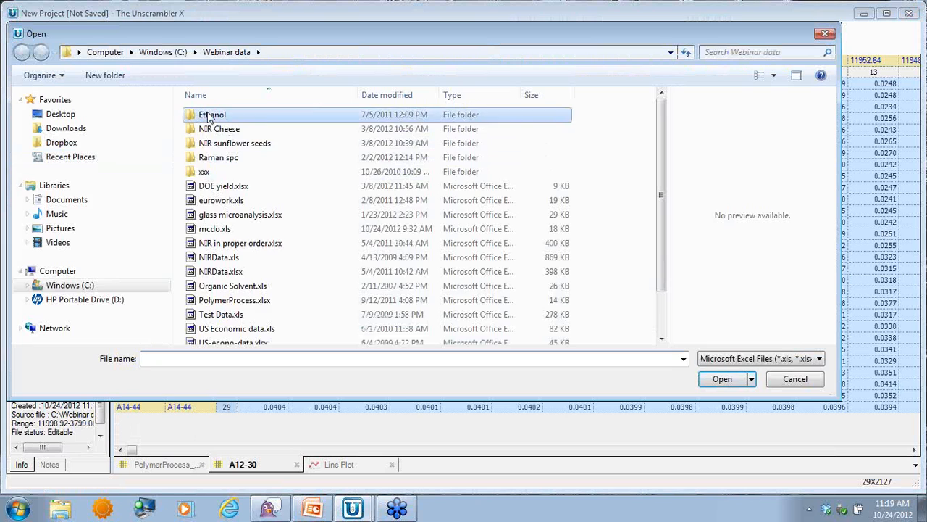
left_click(211, 119)
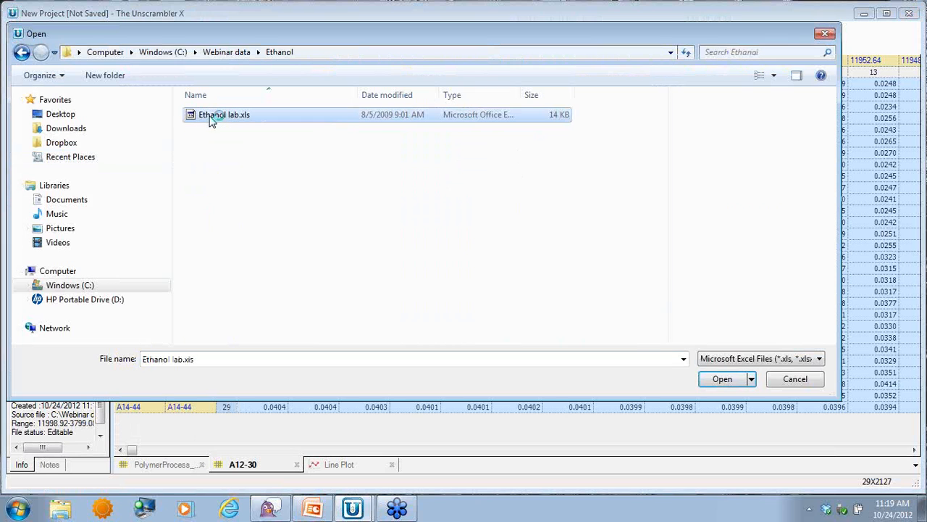
left_click(722, 380)
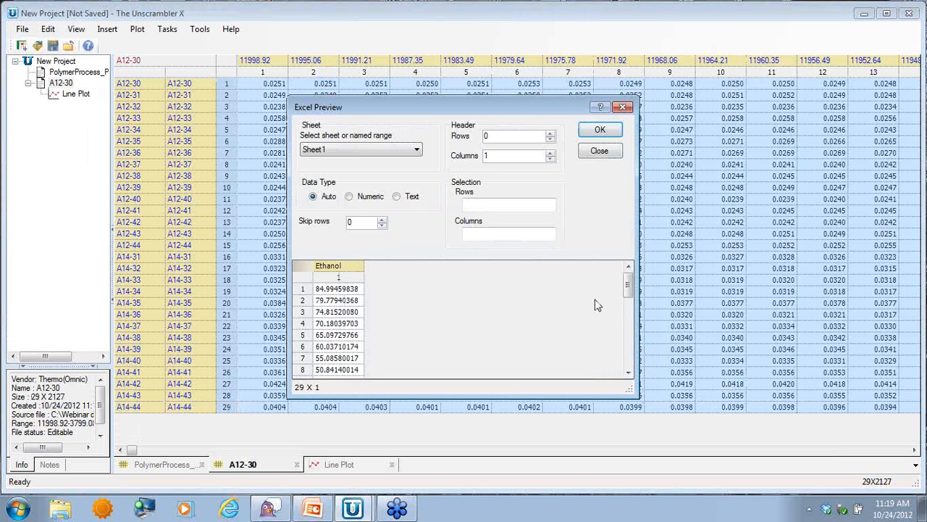
mouse_move(629, 289)
left_mouse_down()
mouse_move(637, 384)
mouse_move(634, 273)
left_mouse_up()
left_click(600, 130)
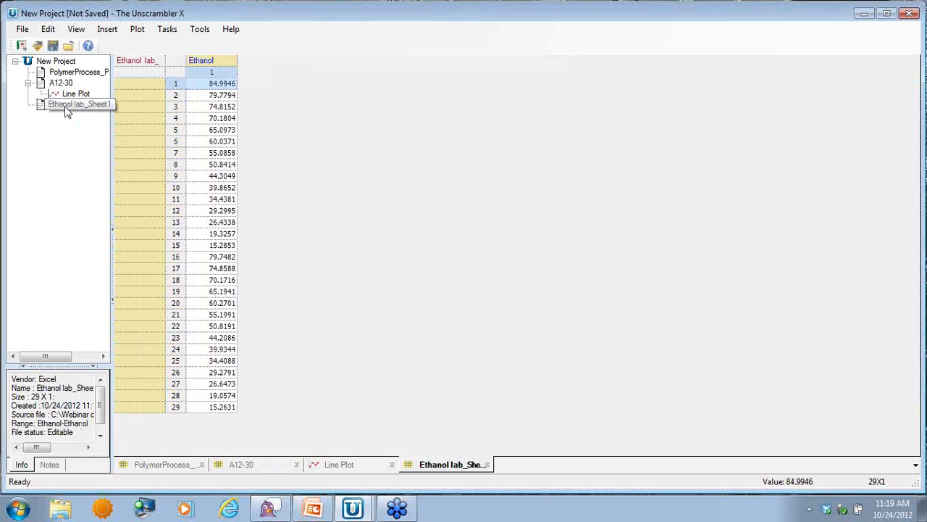
Step: Copy the Ethanol column from the lab sheet and insert it as a new first column in the A12-30 matrix
right_click(215, 75)
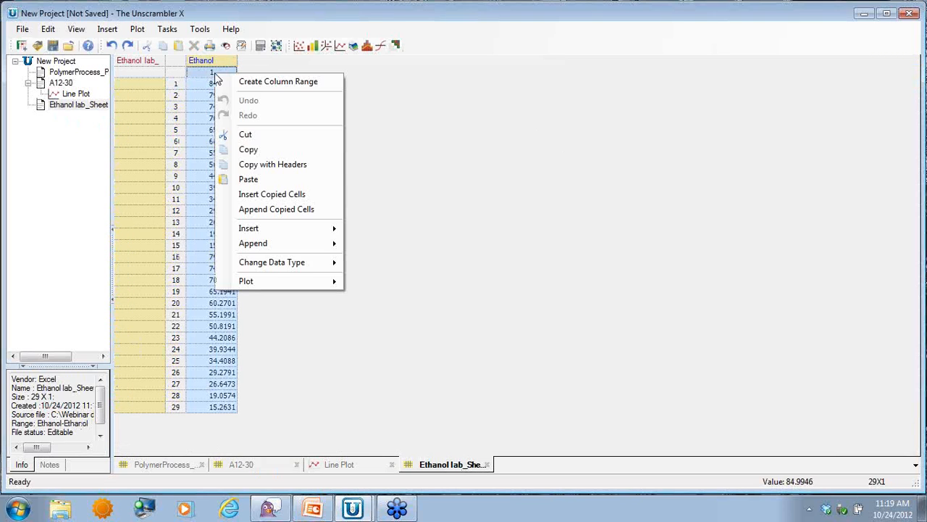
left_click(251, 149)
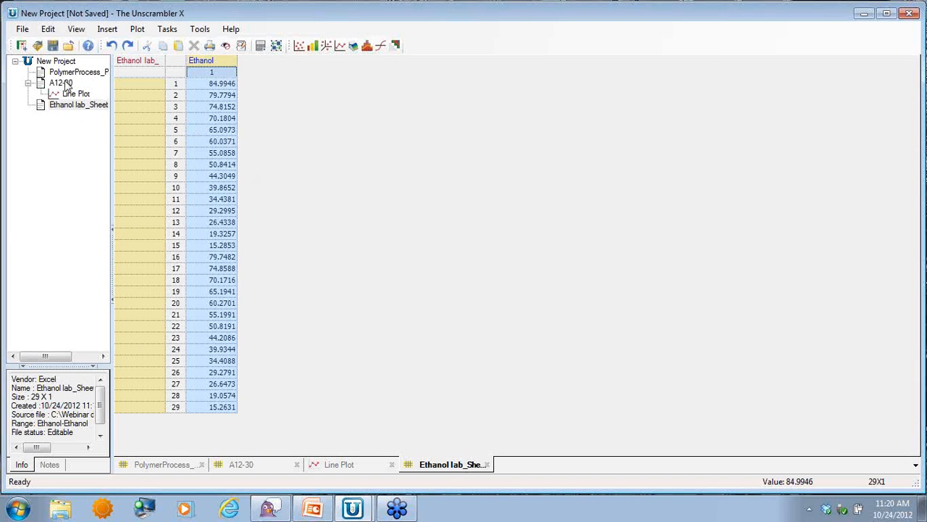
left_click(65, 83)
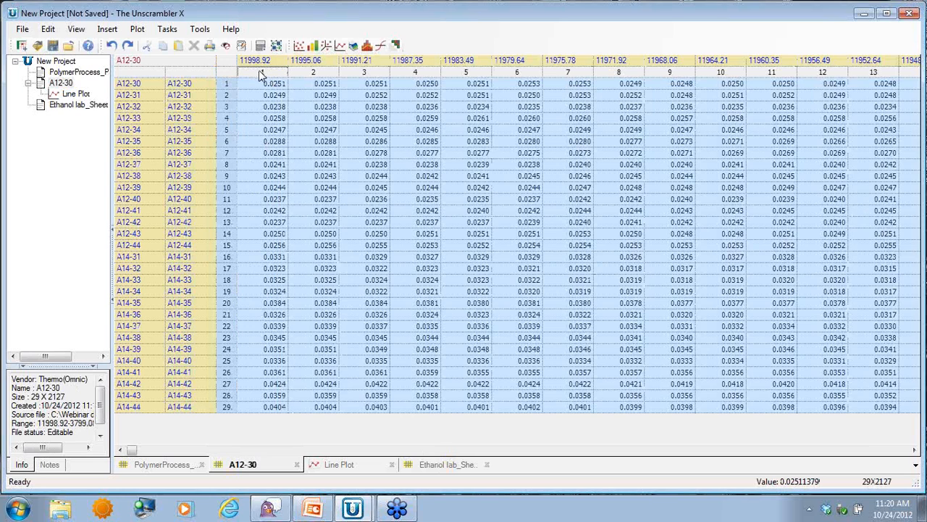
right_click(261, 76)
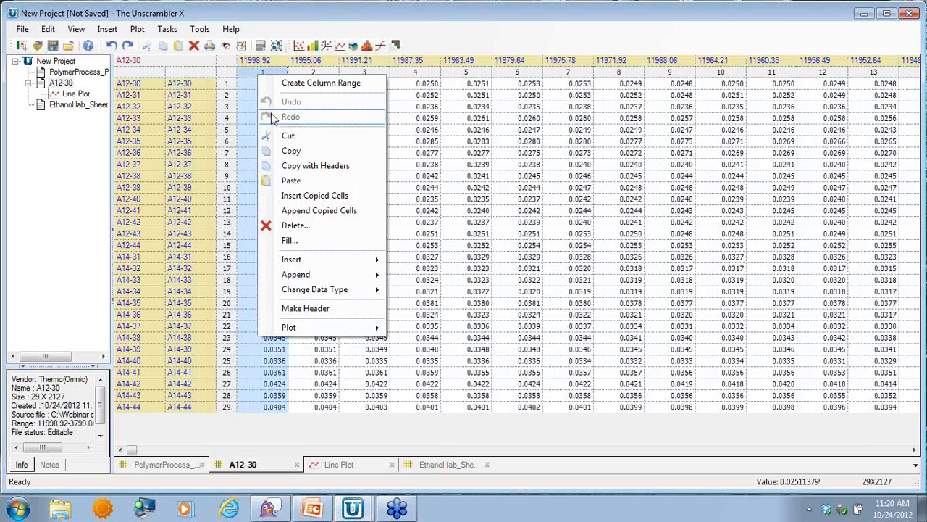
left_click(307, 197)
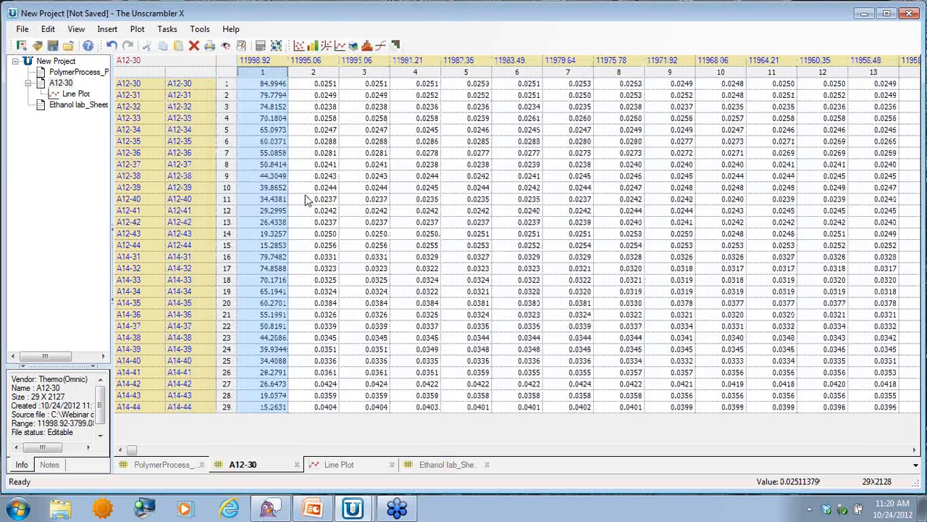
Step: Name the inserted first column of the A12-30 matrix Ethanol
left_click(251, 60)
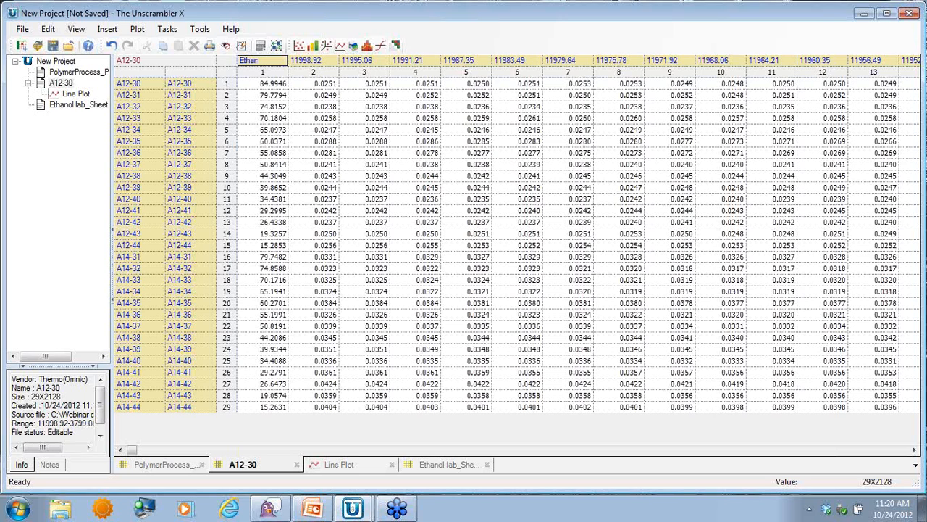
type("Ethanol")
key("Tab")
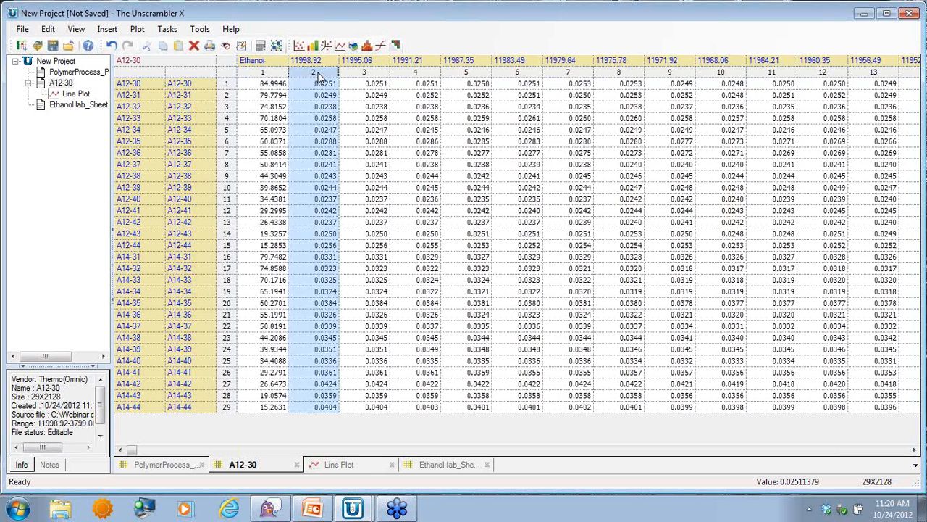
Step: Create a column range from the Ethanol column of the A12-30 matrix and name it Eth
left_click(265, 73)
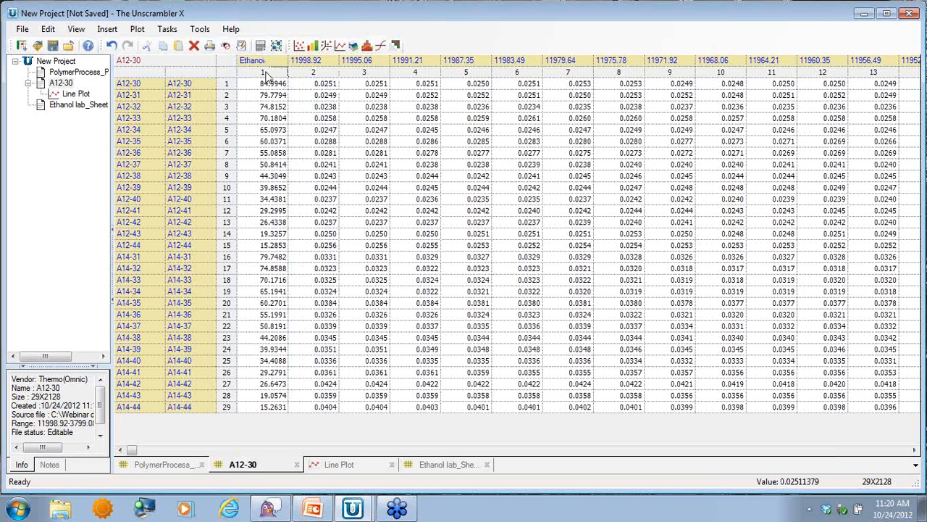
right_click(266, 77)
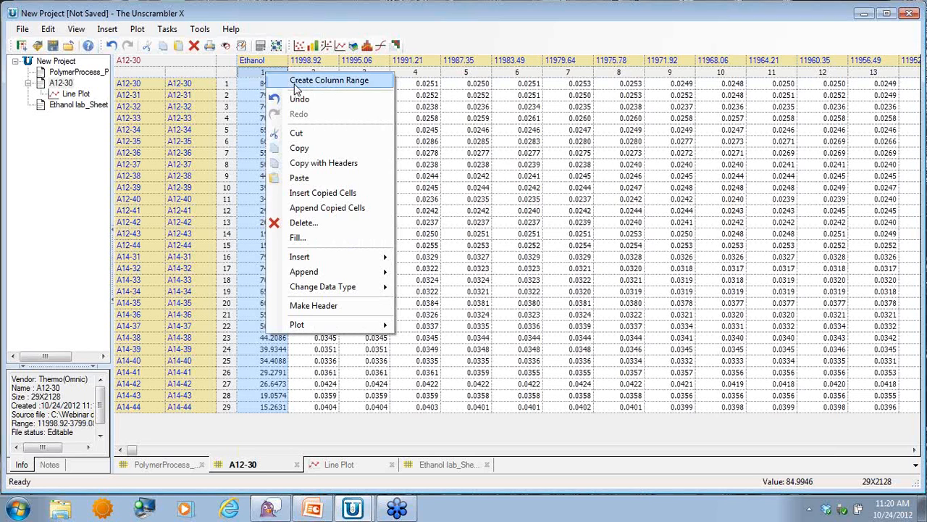
left_click(328, 81)
type("Eth")
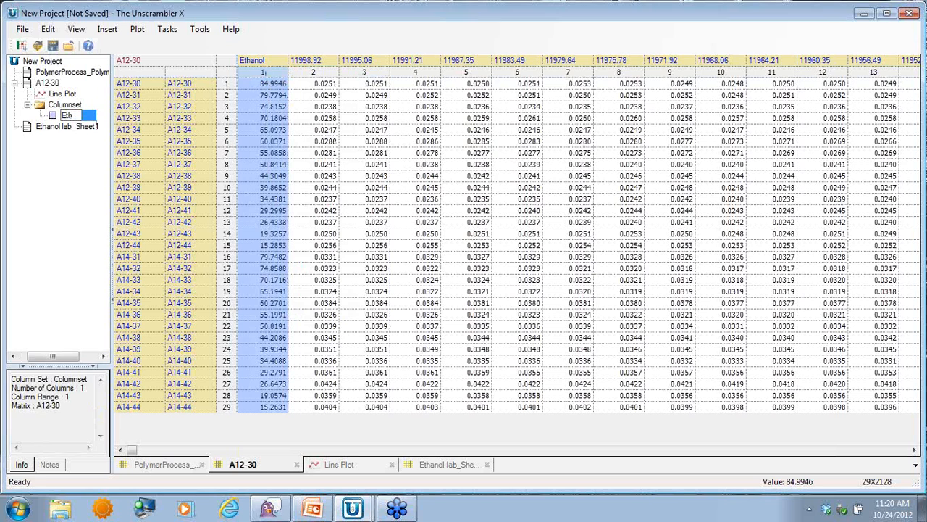
key("Return")
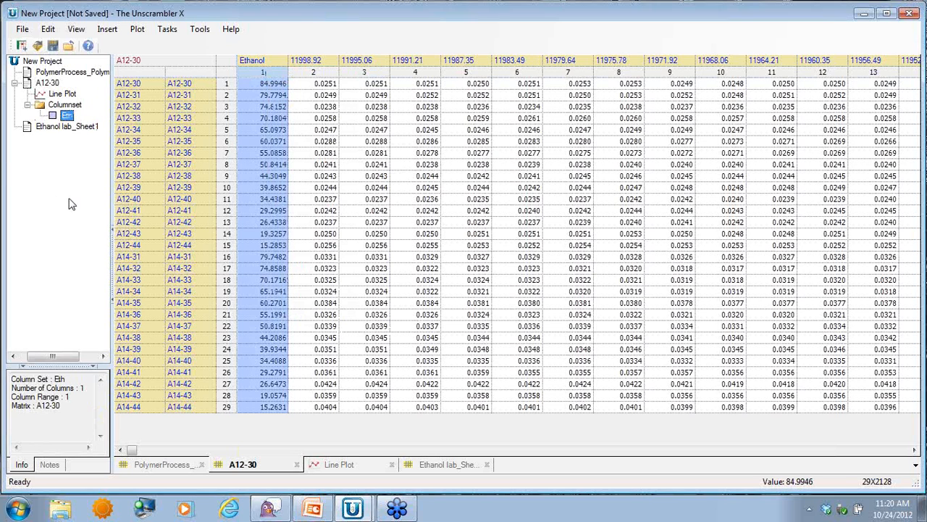
Step: Define a column range named NIR covering columns 2-2128 of the A12-30 matrix
left_click(318, 74)
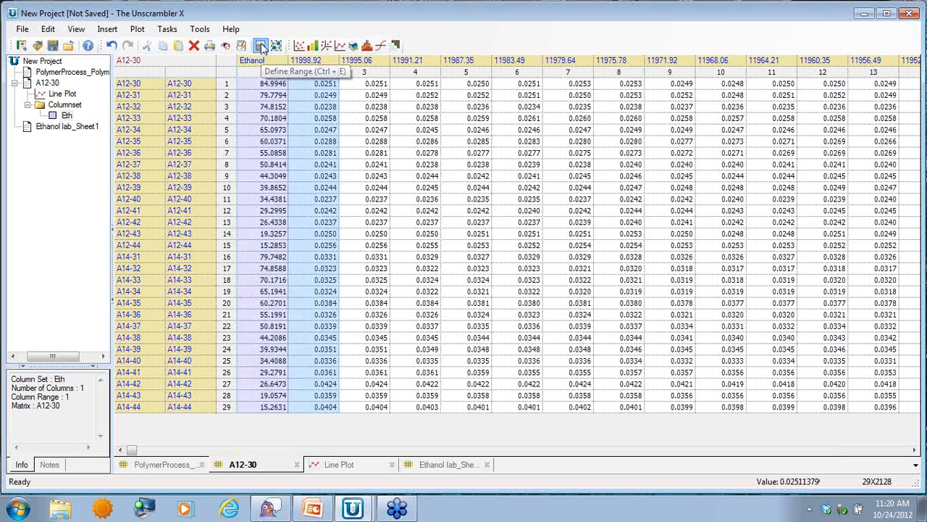
left_click(260, 46)
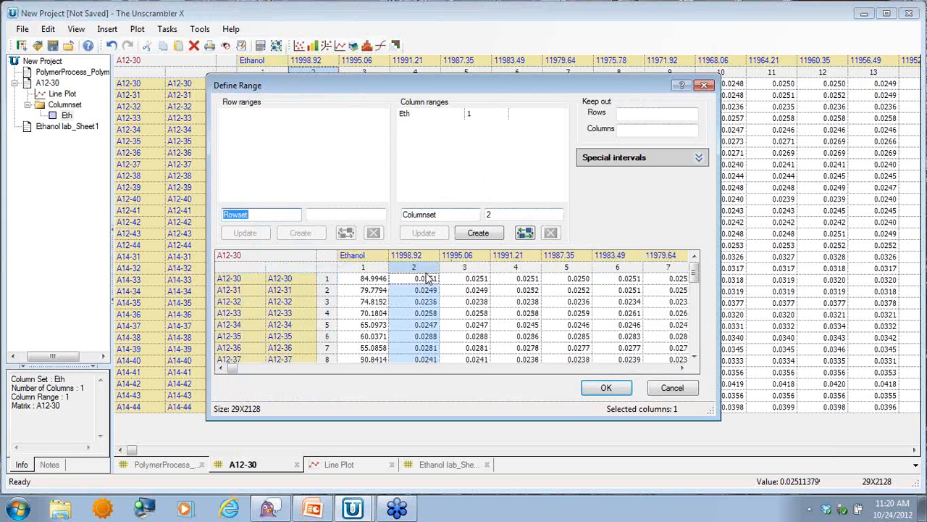
left_click(419, 270)
left_click(418, 270)
left_click_drag(235, 368, 692, 382)
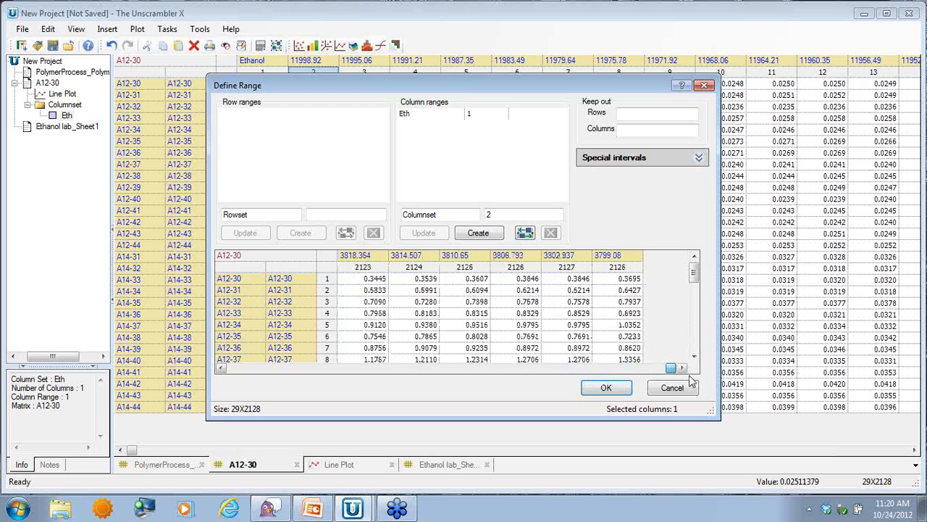
left_click(617, 268, "shift")
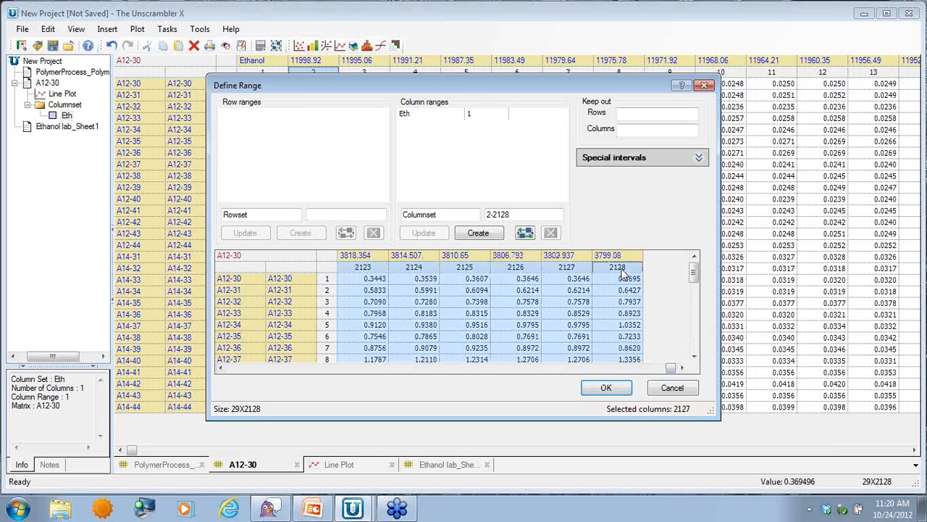
double_click(449, 214)
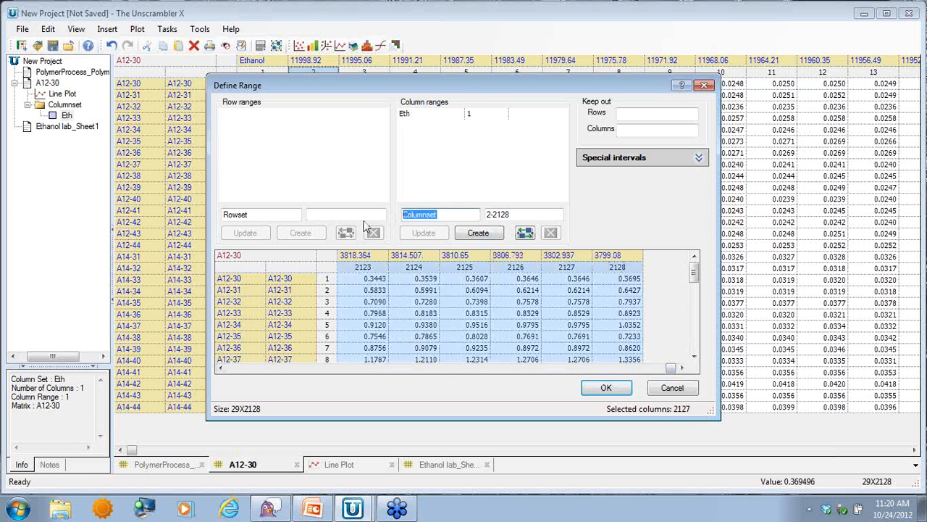
type("NIR")
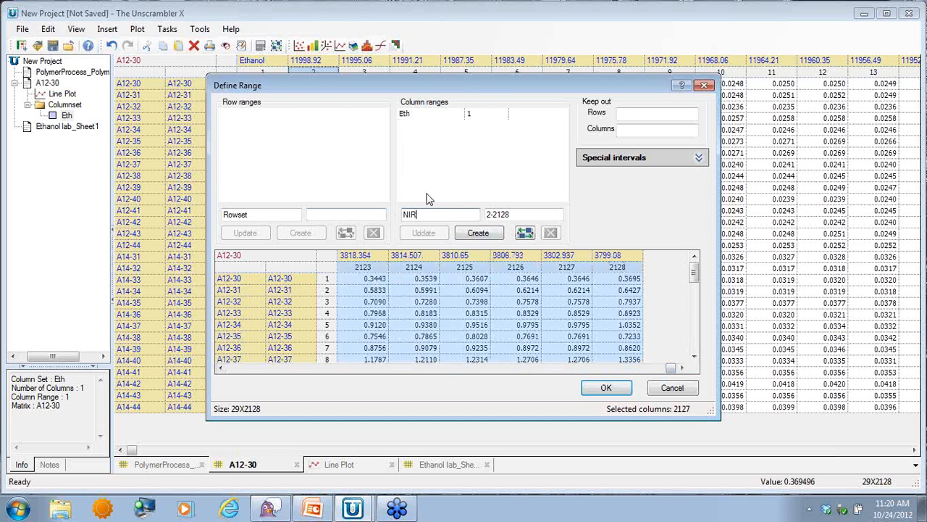
left_click(480, 233)
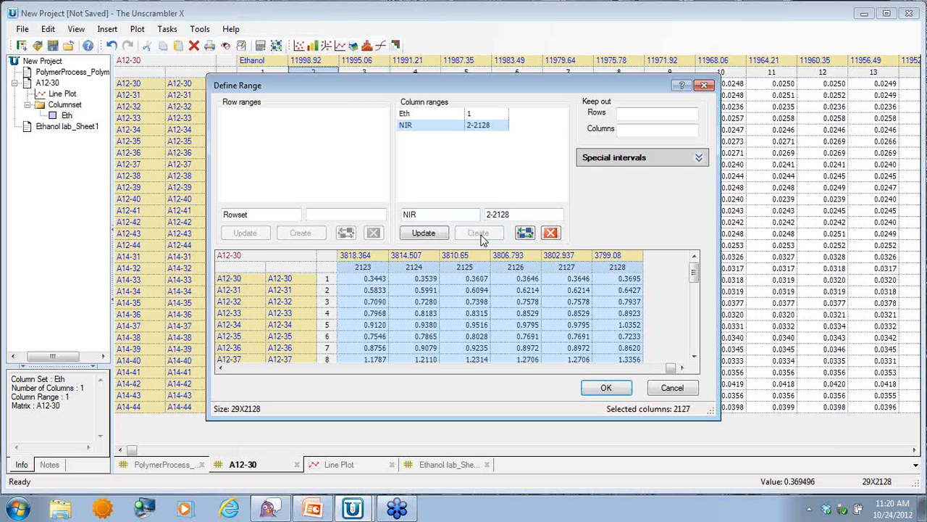
Step: Define a row range named training covering rows 1-15 of the A12-30 matrix
left_click_drag(674, 368, 232, 373)
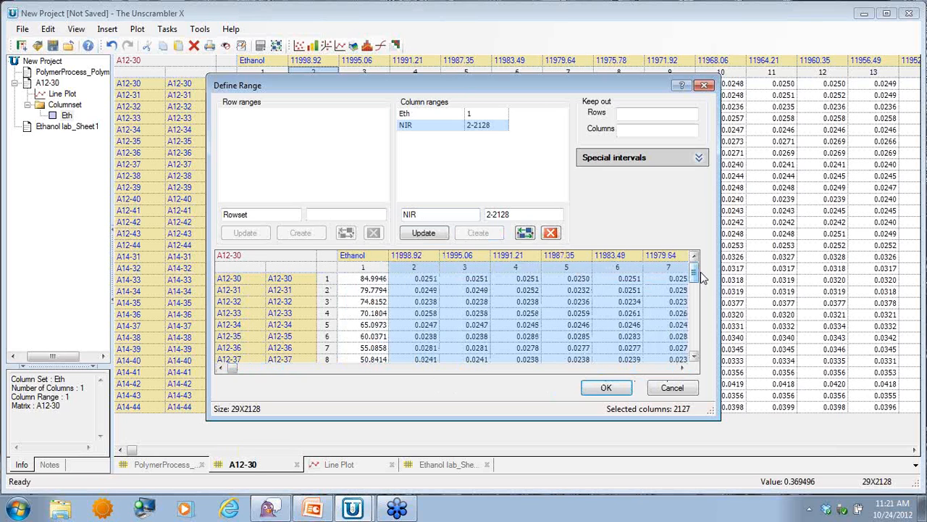
mouse_move(327, 281)
left_mouse_down()
mouse_move(335, 358)
mouse_move(342, 284)
left_mouse_up()
left_click_drag(258, 213, 187, 224)
type("training")
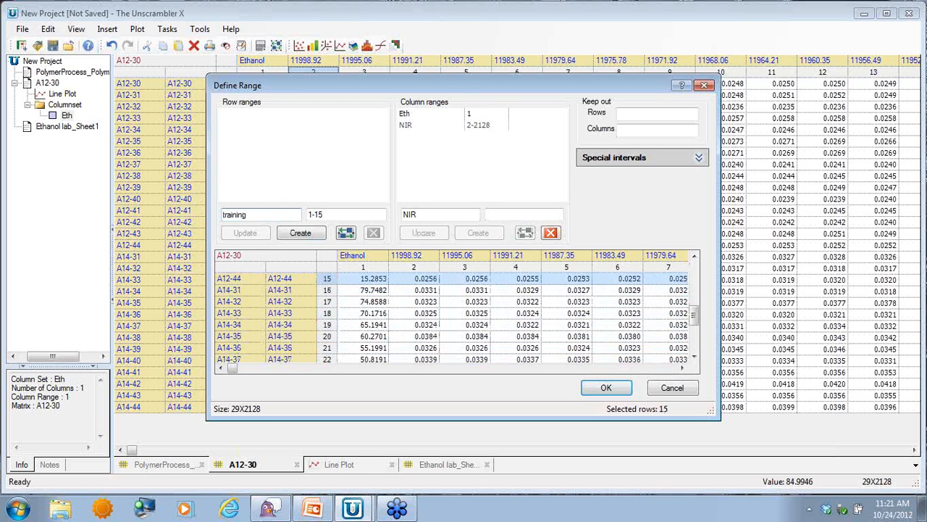
left_click(306, 238)
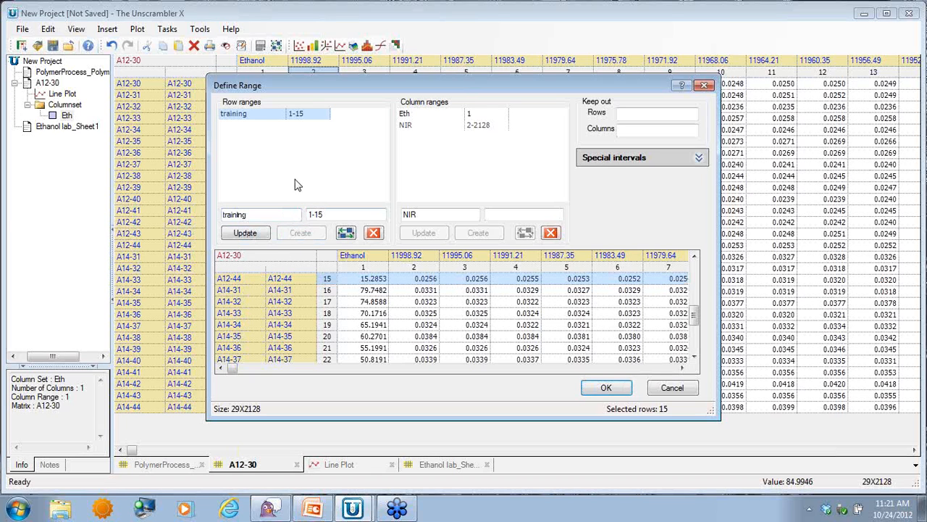
Step: Define a row range named test covering rows 16-29 and apply all the defined ranges to the matrix
left_click(346, 235)
left_click(265, 214)
double_click(265, 216)
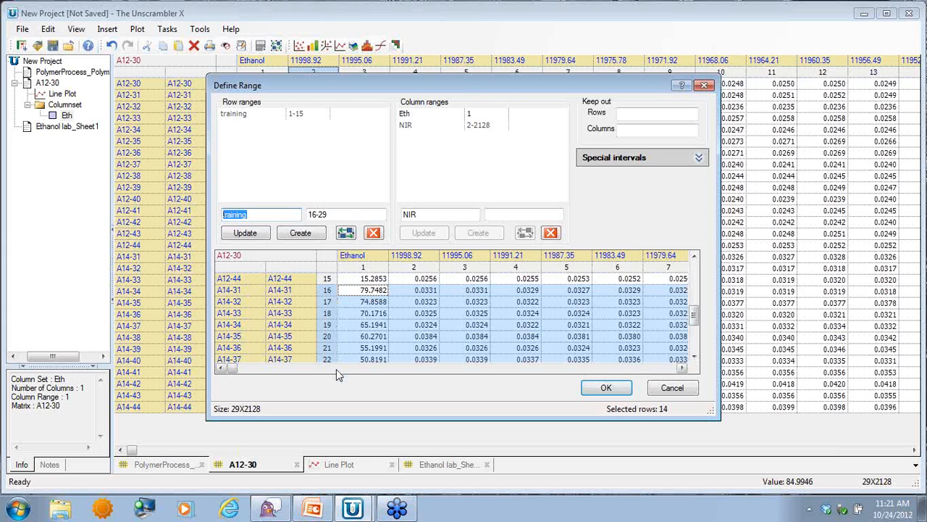
type("test")
left_click(301, 233)
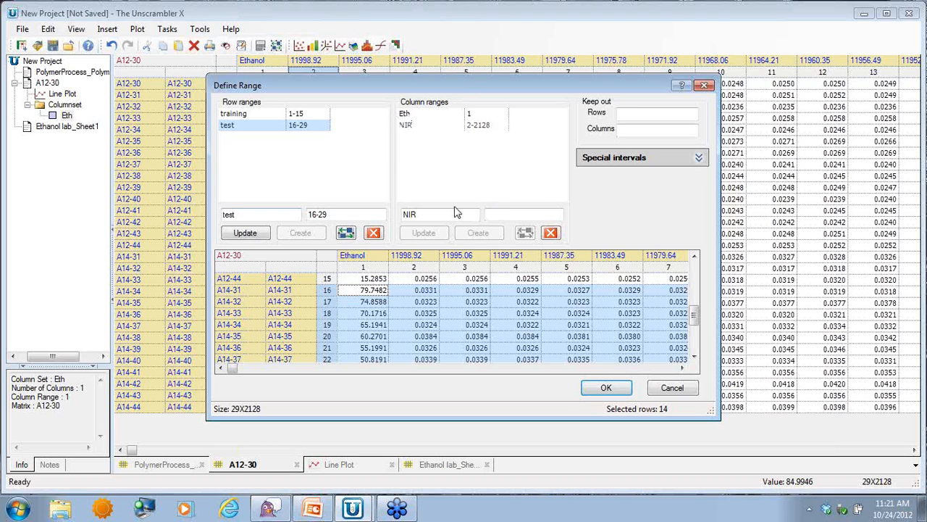
left_click(613, 391)
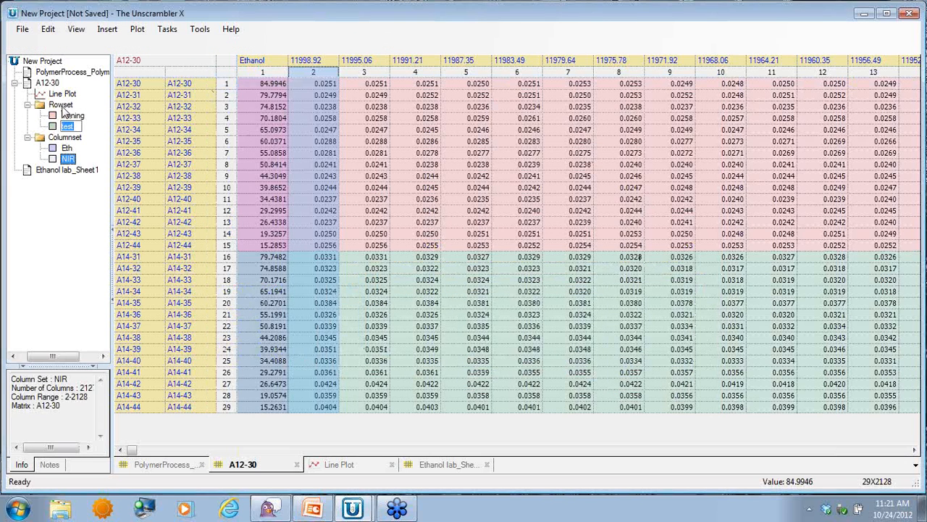
Step: Browse the row and column set folders under A12-30 and view the training row set as a table
left_click(61, 105)
left_click(51, 83)
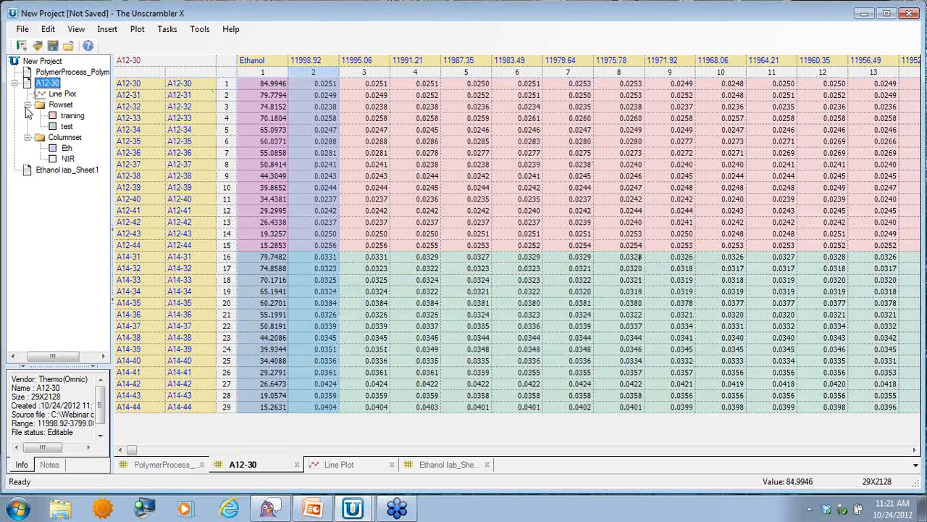
left_click(28, 105)
left_click(27, 116)
left_click(61, 105)
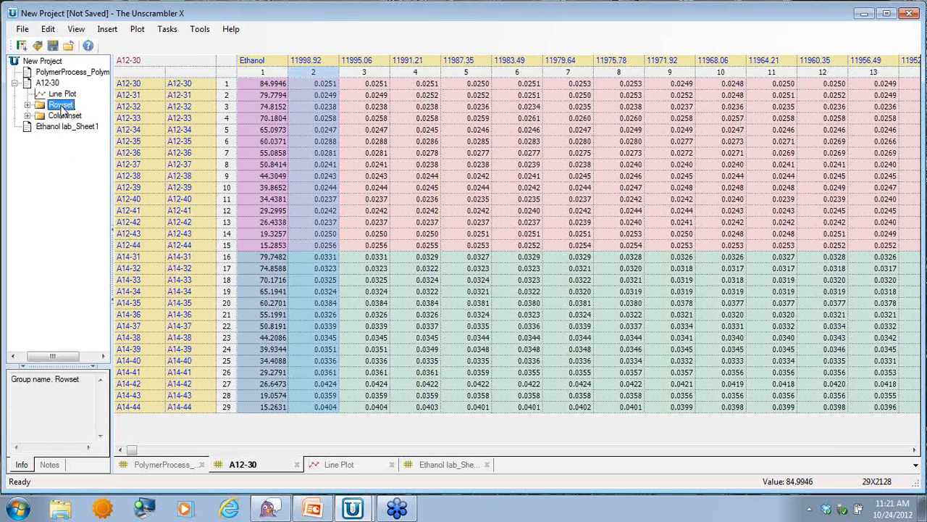
left_click(28, 105)
left_click(63, 116)
double_click(63, 116)
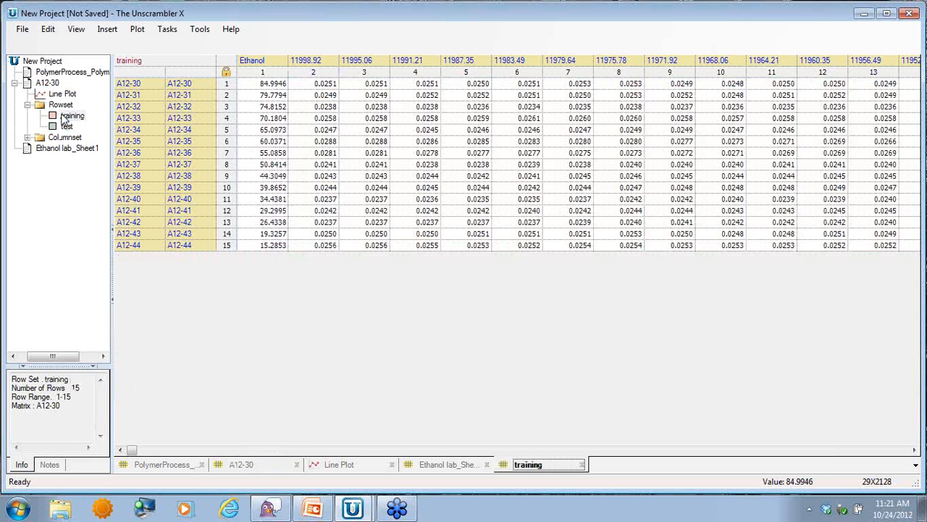
Step: View the Eth and NIR column sets of the A12-30 matrix as tables
left_click(27, 137)
double_click(66, 148)
double_click(67, 159)
left_click(71, 138)
Step: Open the PolymerProcess data table and widen its Clamping pressure column
double_click(72, 73)
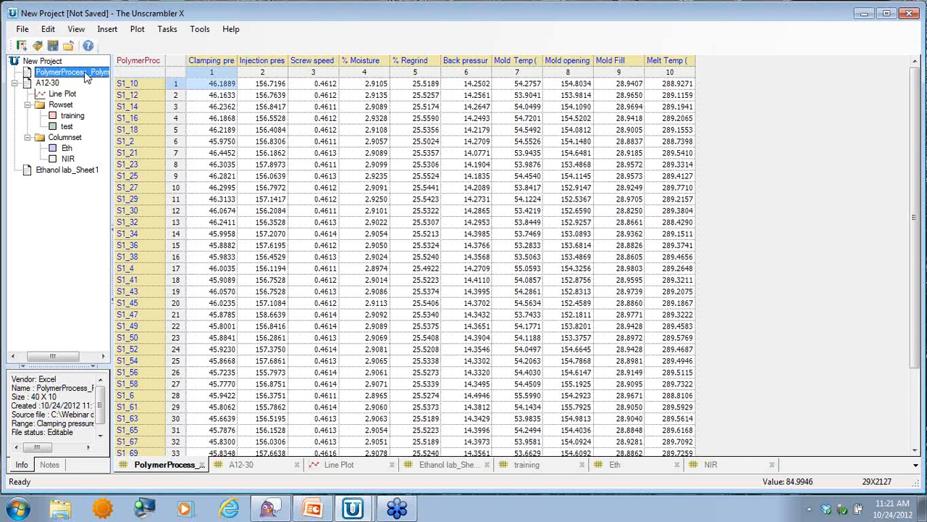
left_click(101, 75)
left_click_drag(238, 73, 249, 73)
mouse_move(916, 100)
left_mouse_down()
mouse_move(917, 183)
mouse_move(917, 87)
left_mouse_up()
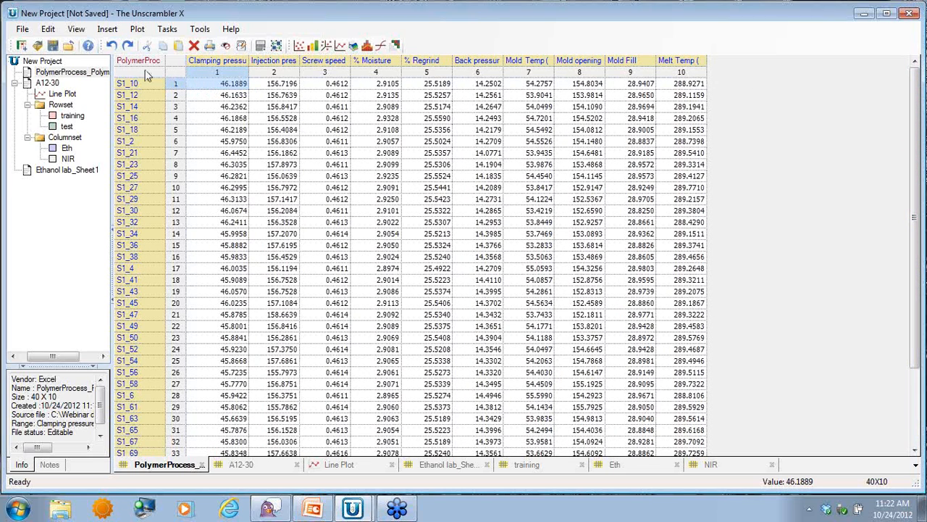
Step: Run Descriptive Statistics on the PolymerProcess matrix and display the resulting plots
left_click(166, 31)
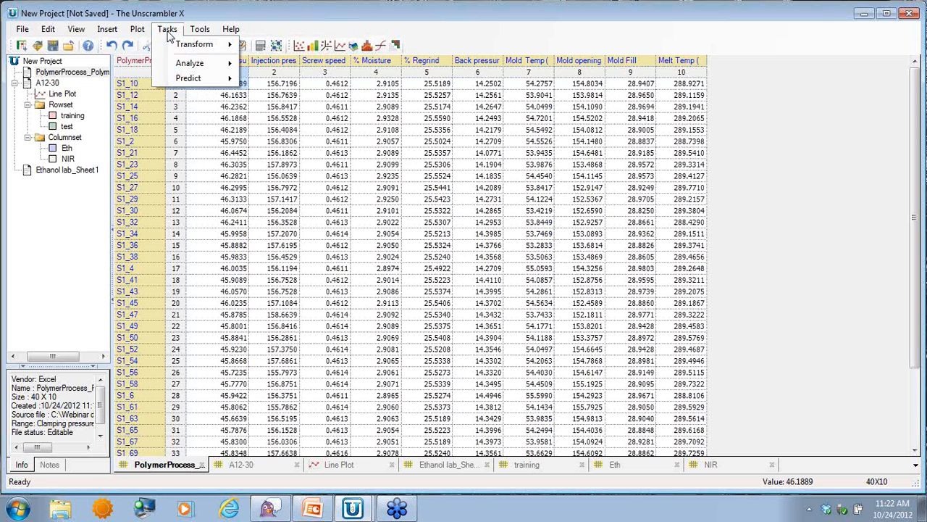
mouse_move(190, 63)
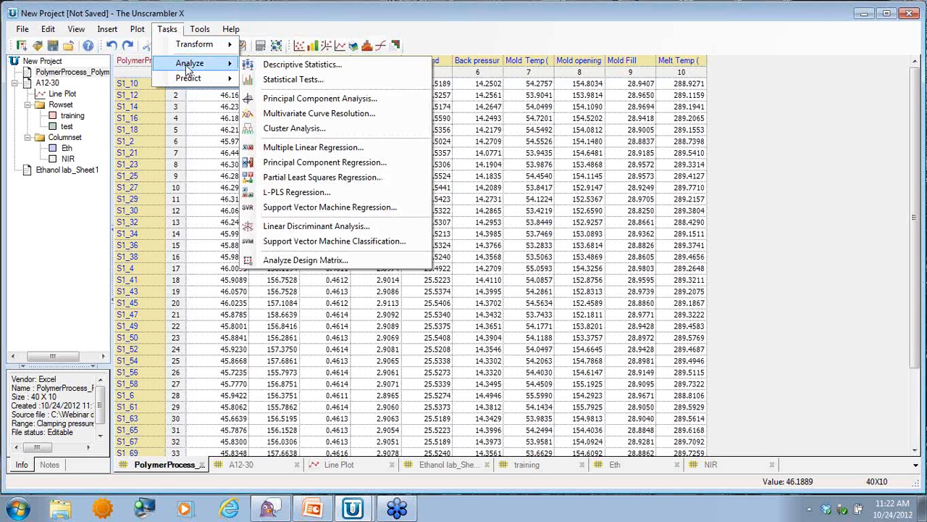
left_click(288, 67)
left_click(449, 300)
left_click(500, 295)
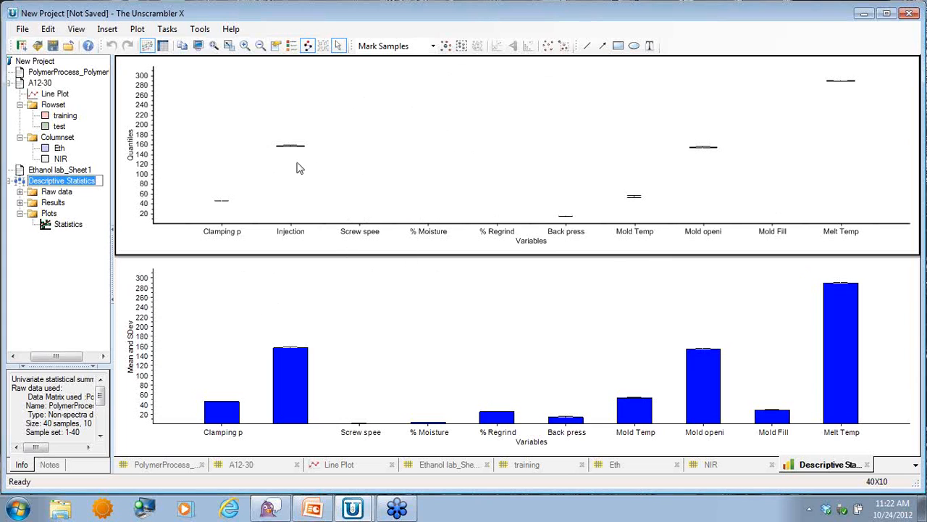
Step: Examine the Injection variable in the Quantiles plot close up, with that plot's pane enlarged over the Mean and SDev plot
left_click_drag(374, 177, 375, 167)
scroll(292, 161, "up", 3)
left_click_drag(323, 148, 331, 149)
scroll(332, 149, "down", 1)
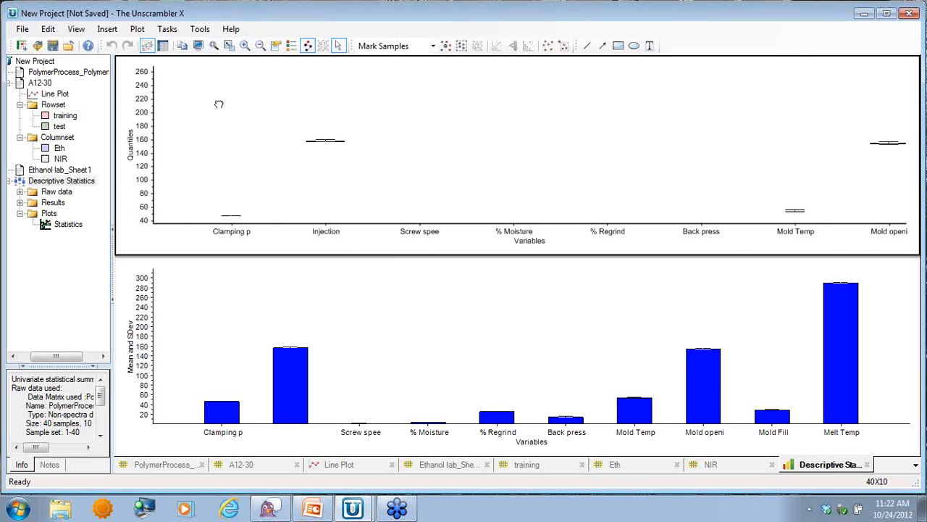
left_click(228, 46)
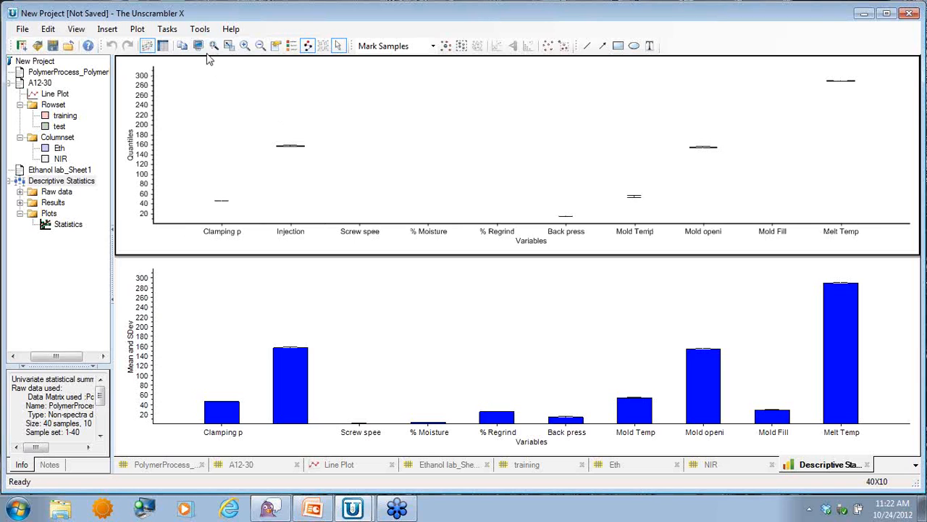
left_click(229, 46)
left_click_drag(269, 133, 319, 165)
scroll(469, 179, "down", 2)
scroll(466, 176, "up", 3)
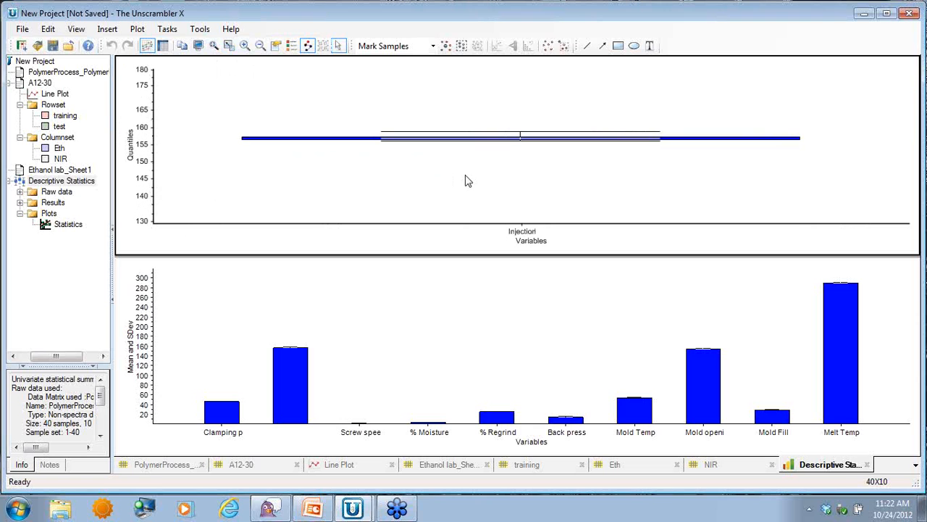
left_click_drag(496, 258, 503, 384)
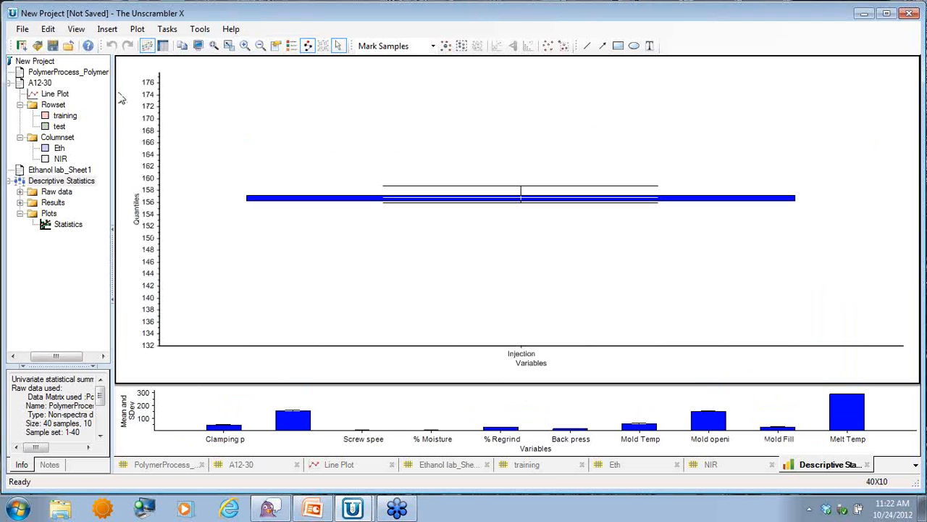
left_click(92, 72)
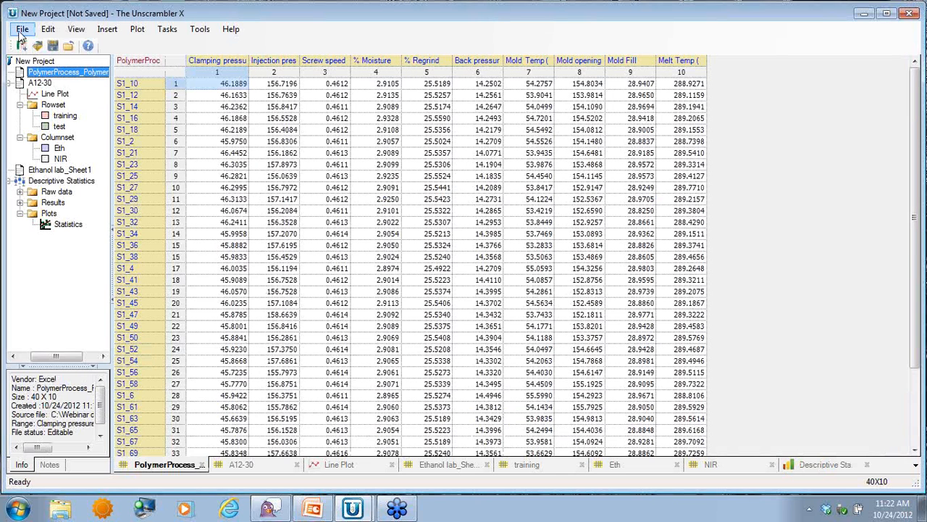
left_click(223, 99)
left_click(260, 45)
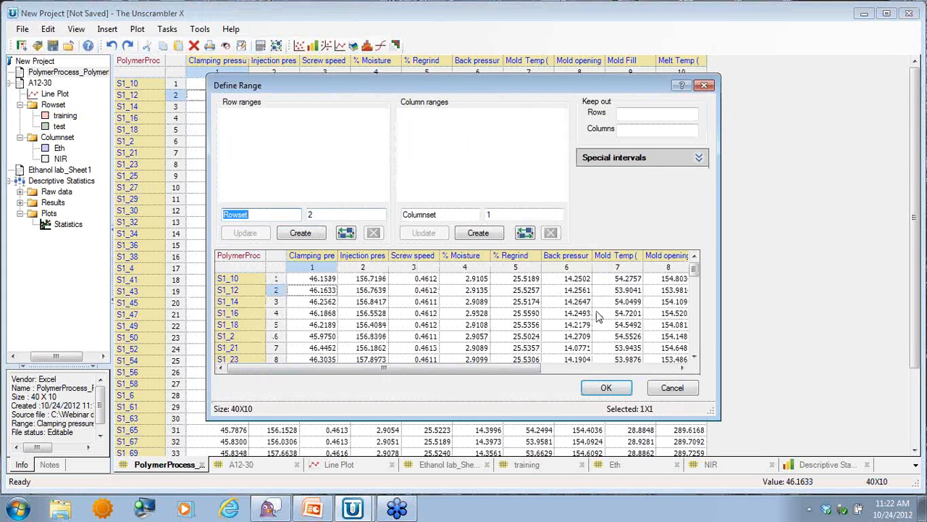
left_click(681, 392)
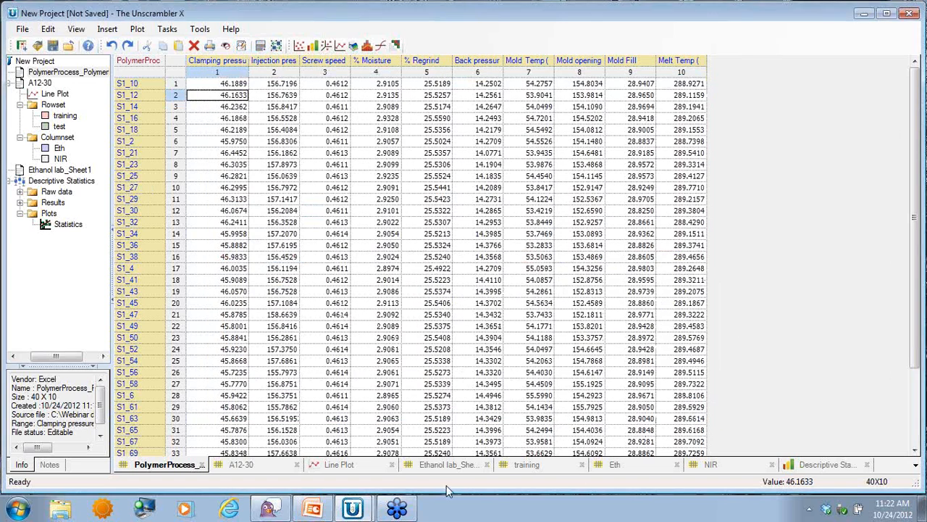
Step: Switch to the PowerPoint presentation, start the slide show from slide 25 and advance to the Principal Component Analysis section slide
left_click(314, 509)
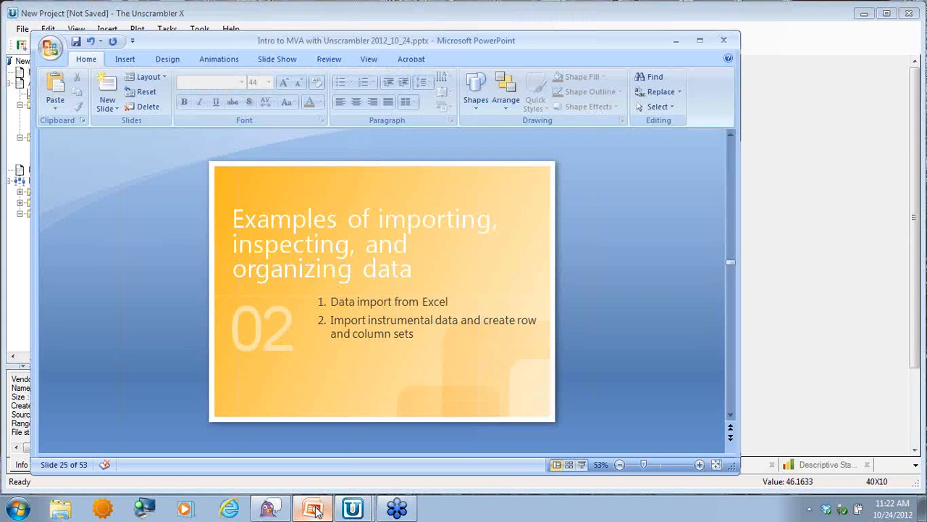
left_click(582, 464)
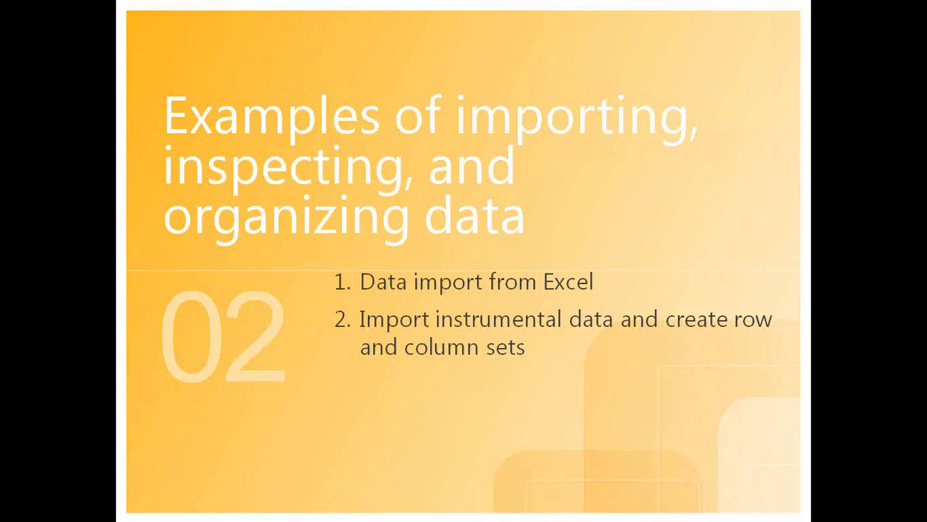
key("Right")
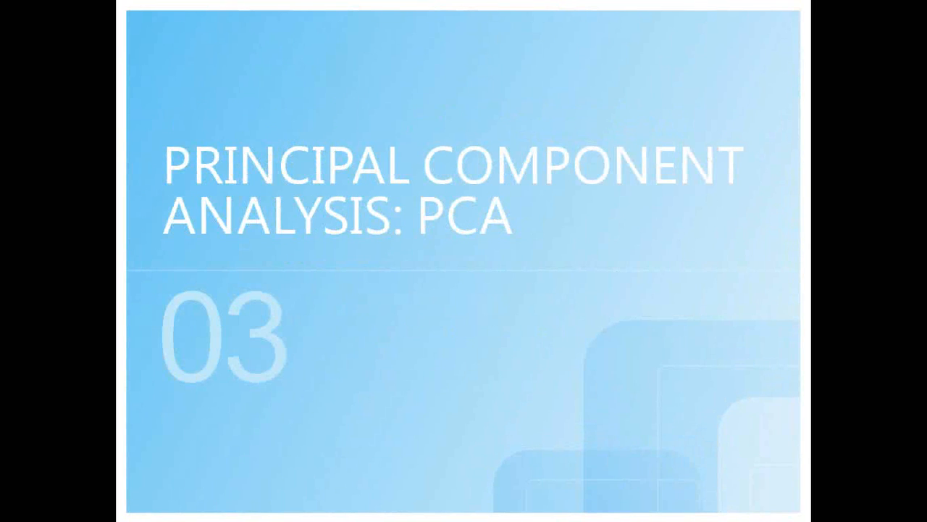
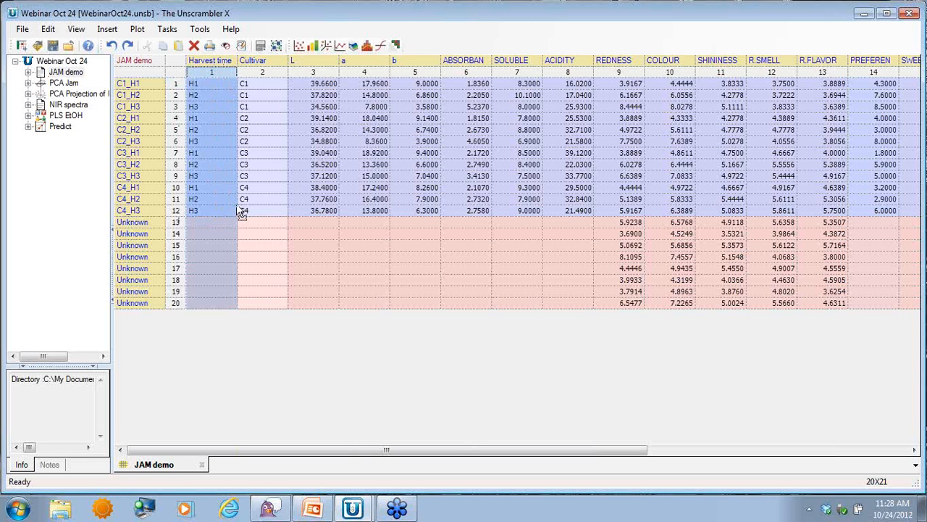
Step: Examine the Cultivar column and the instrumental, sensory and preference variables across the JAM demo table
left_click(263, 72)
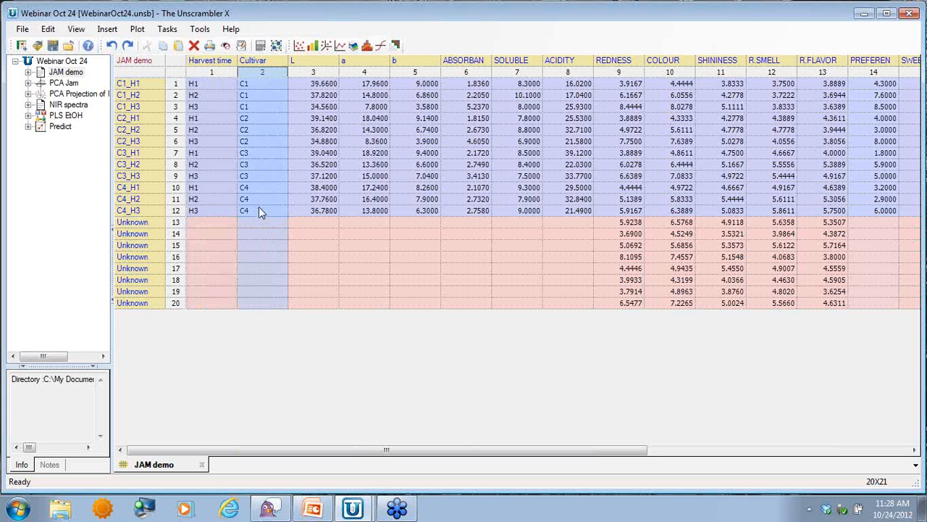
left_click_drag(232, 455, 498, 462)
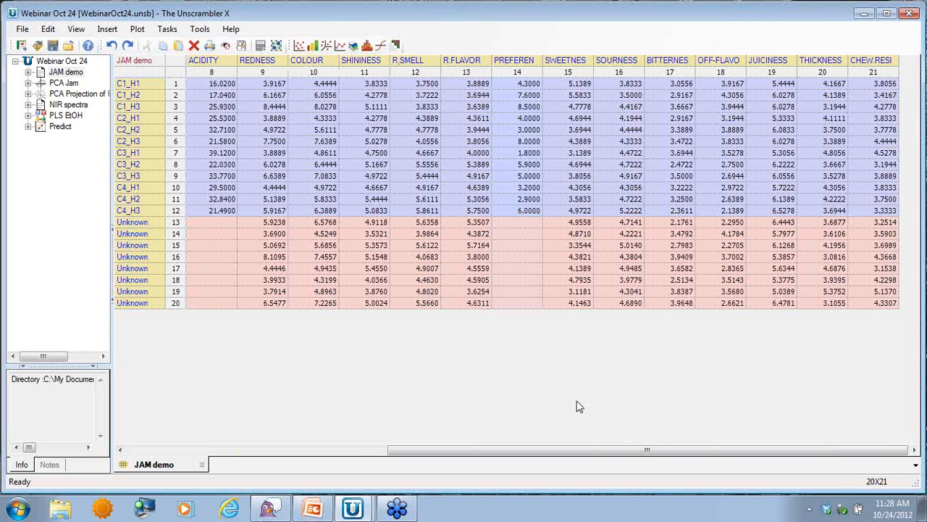
left_click_drag(630, 455, 594, 454)
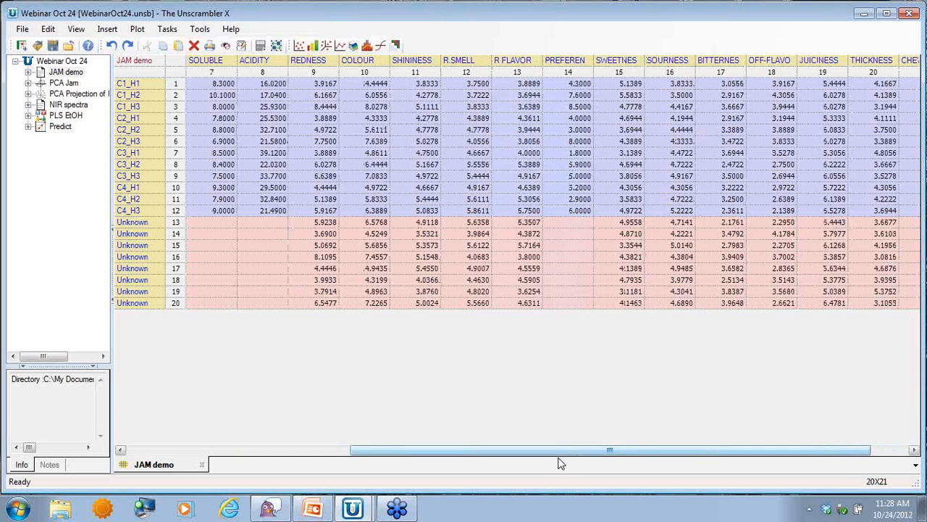
left_click_drag(557, 453, 445, 452)
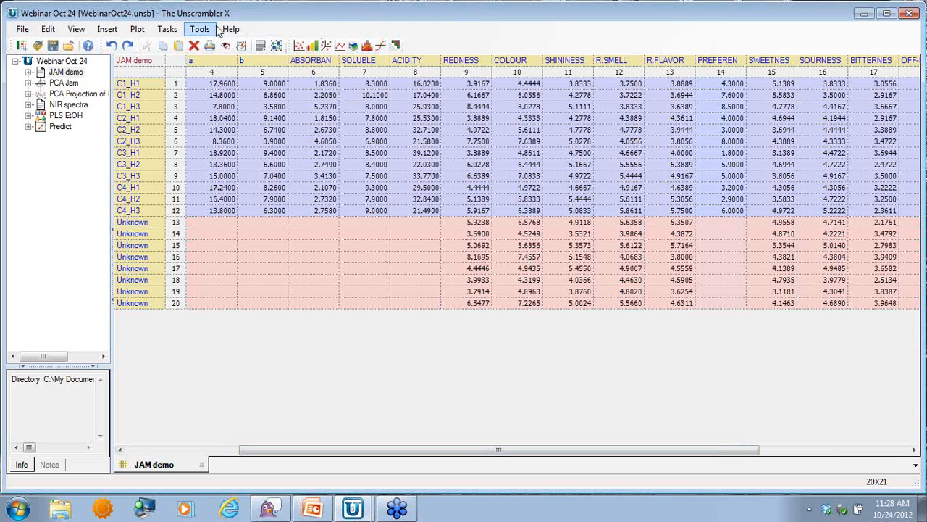
Step: Set up a Principal Component Analysis of the JAM demo matrix using the Training rows and the Instrumental and sensory columns
left_click(173, 36)
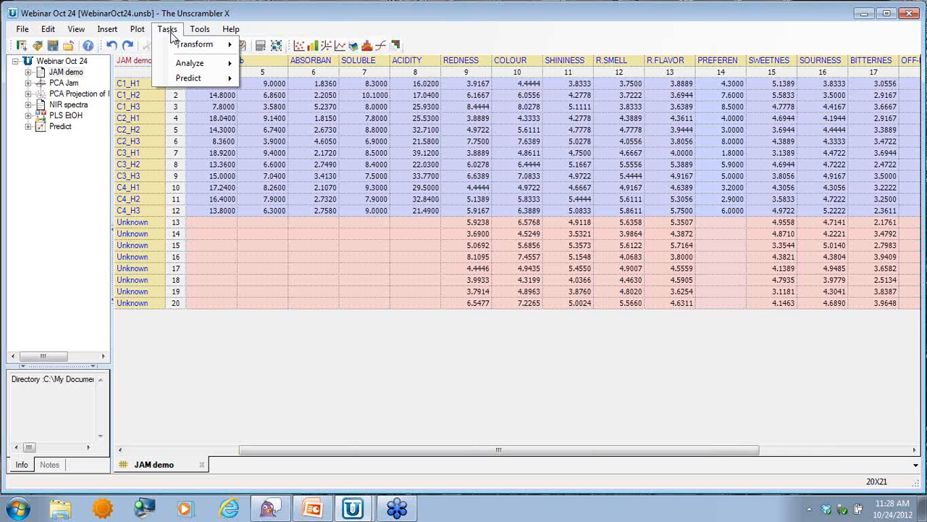
mouse_move(174, 49)
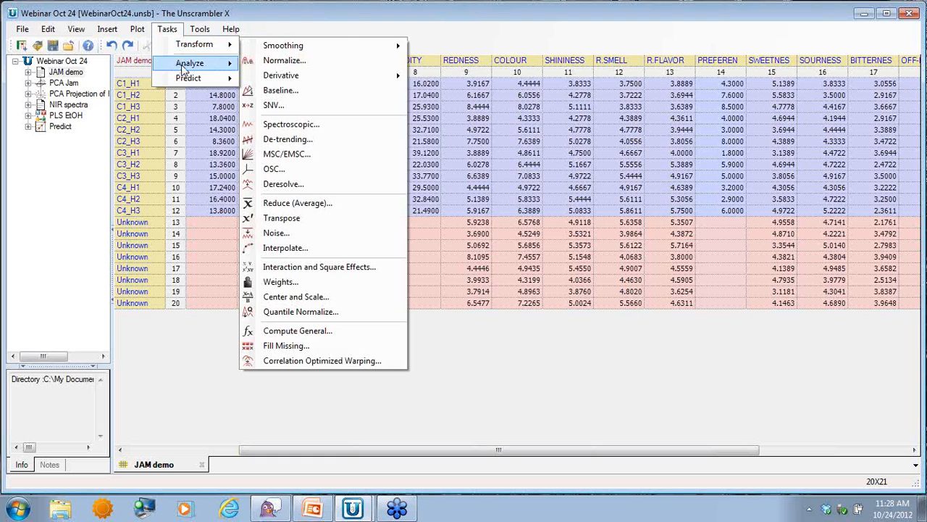
mouse_move(194, 67)
left_click(317, 103)
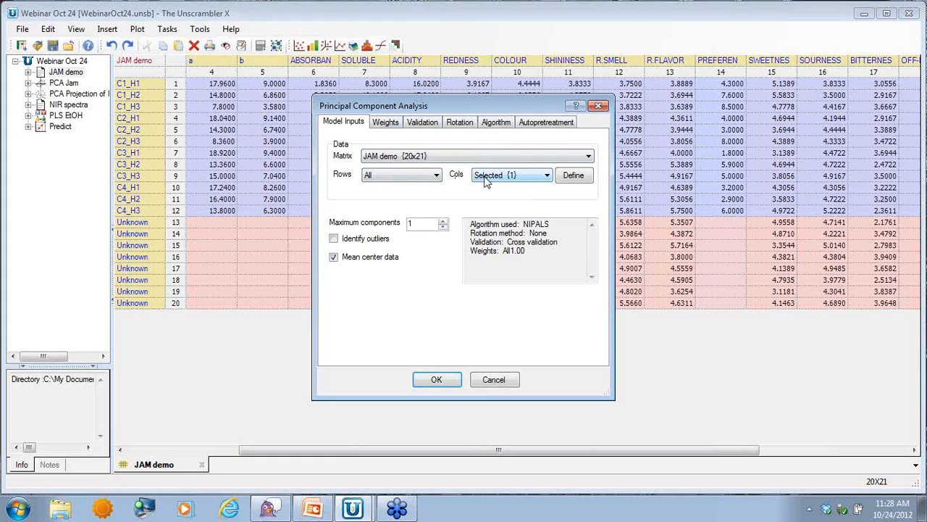
left_click(413, 180)
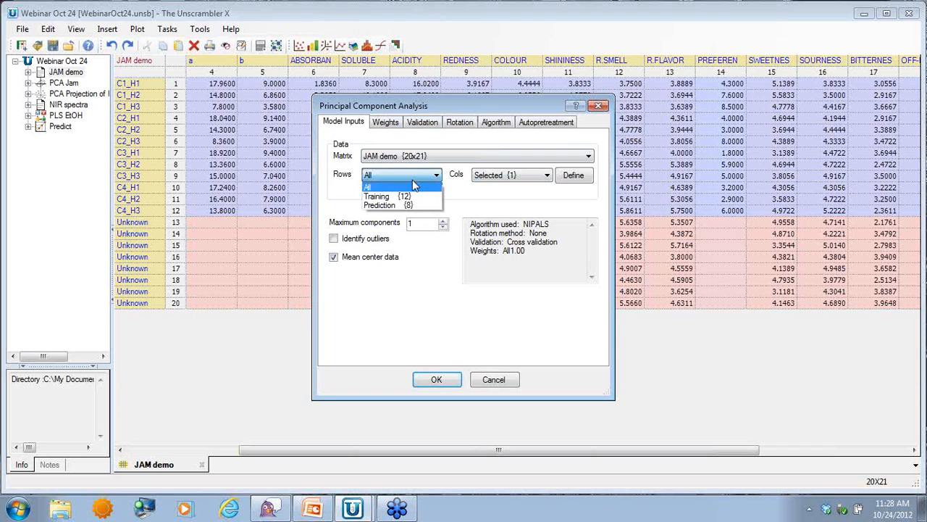
left_click(408, 195)
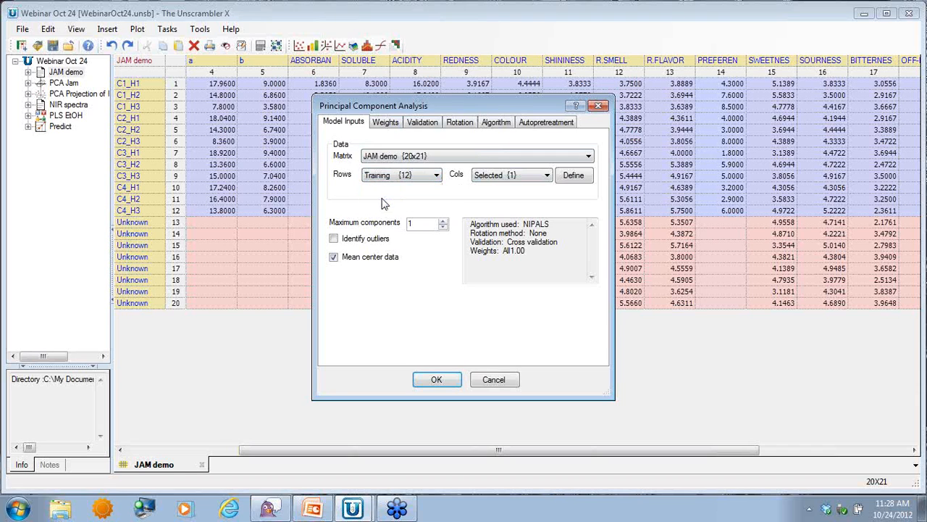
left_click(511, 177)
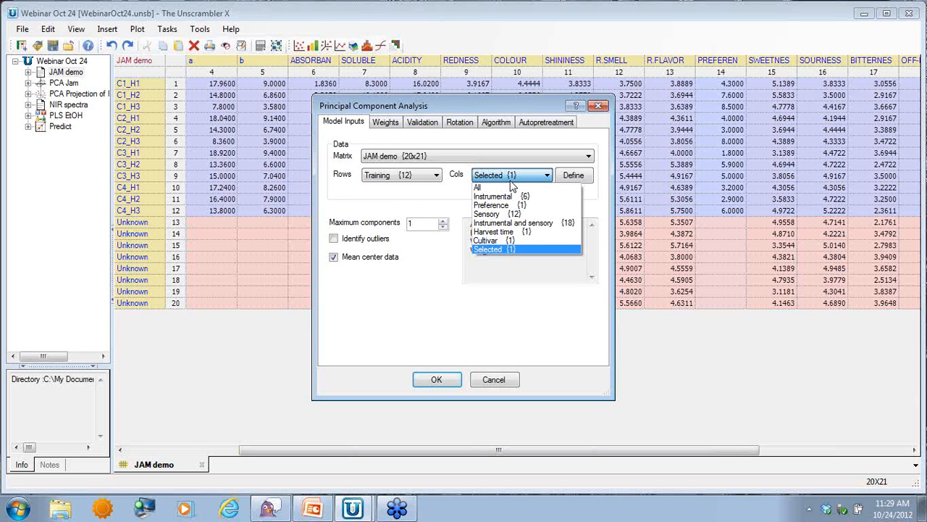
left_click(514, 223)
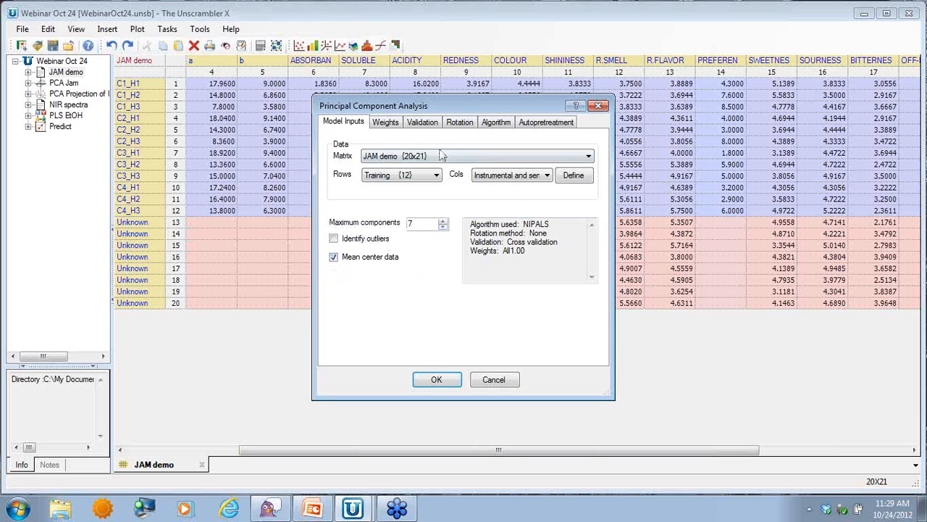
left_click_drag(507, 102, 489, 181)
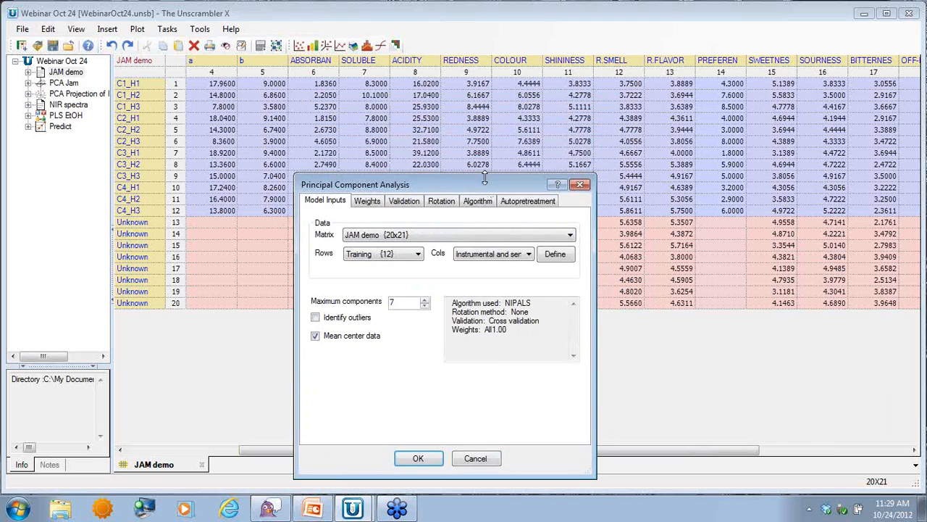
Step: Weight all 18 variables by A / (SDev + B) with A 1.00 and B 0.00
left_click(368, 202)
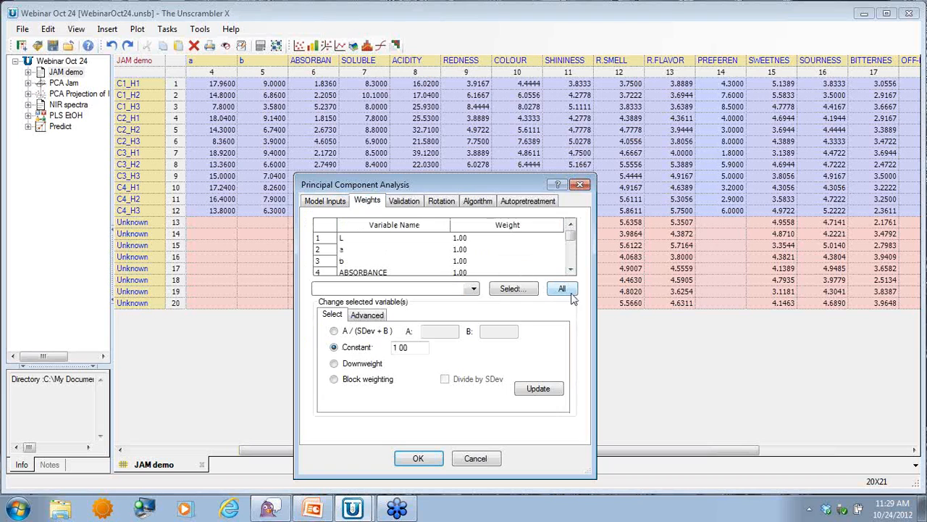
left_click(562, 290)
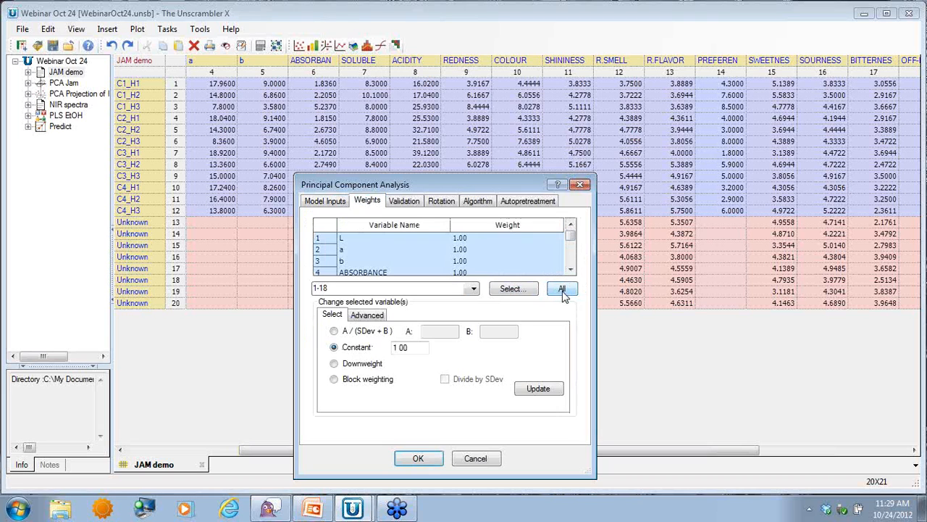
left_click(334, 332)
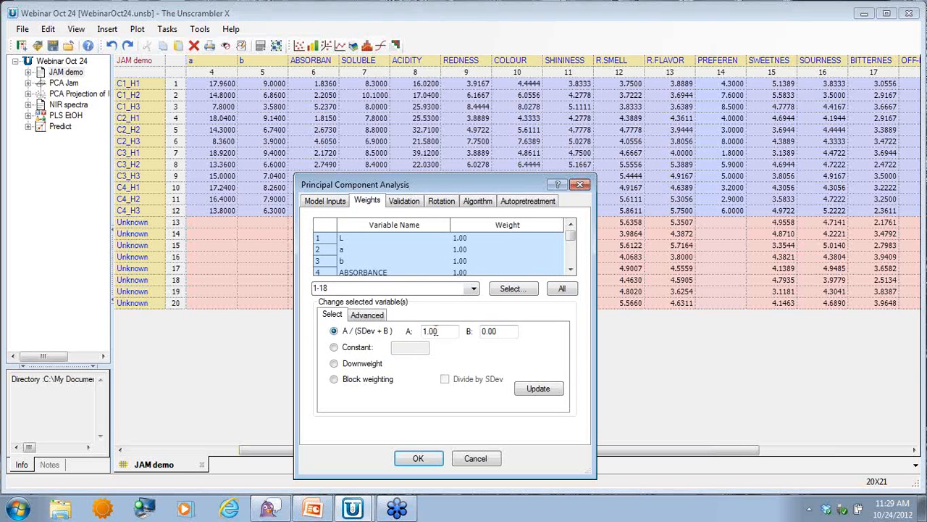
left_click(545, 391)
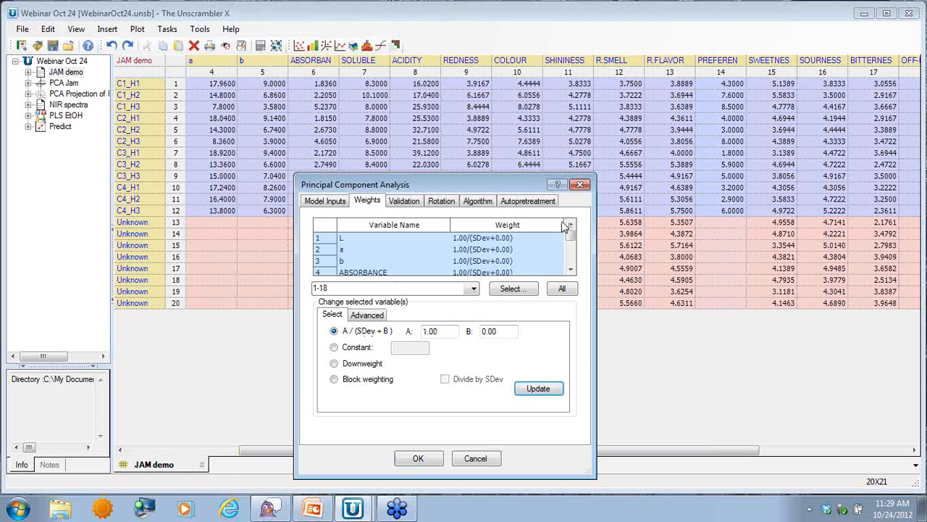
Step: Accept Full cross validation for the model, run the PCA and display its overview plots
left_click(408, 203)
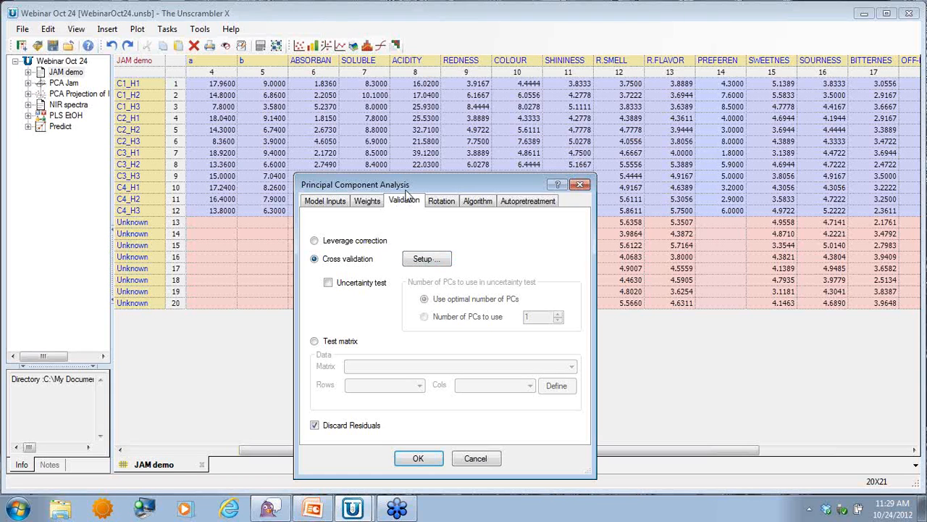
left_click(429, 259)
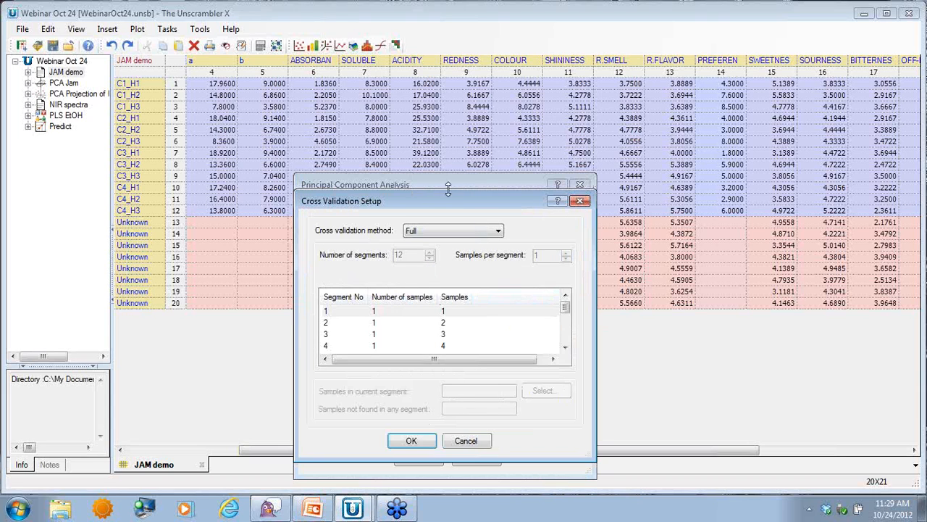
left_click(414, 443)
left_click(419, 460)
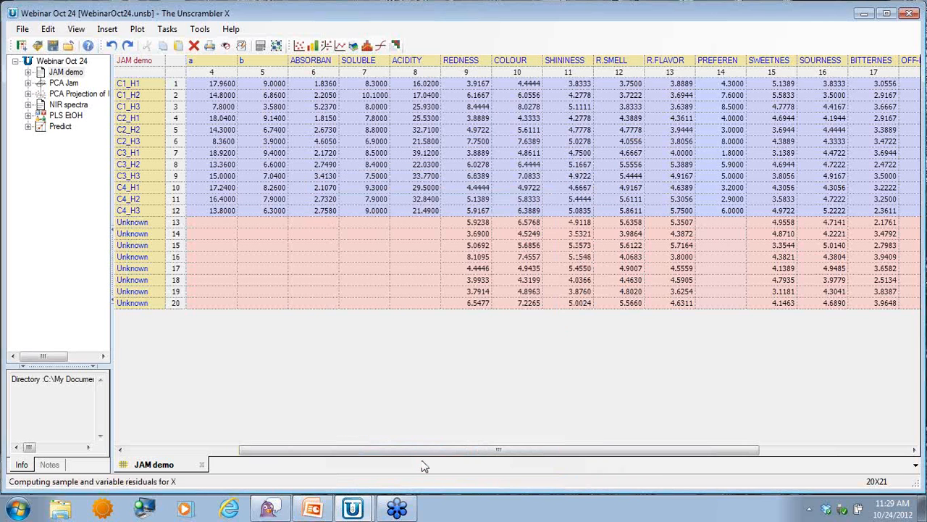
left_click(475, 295)
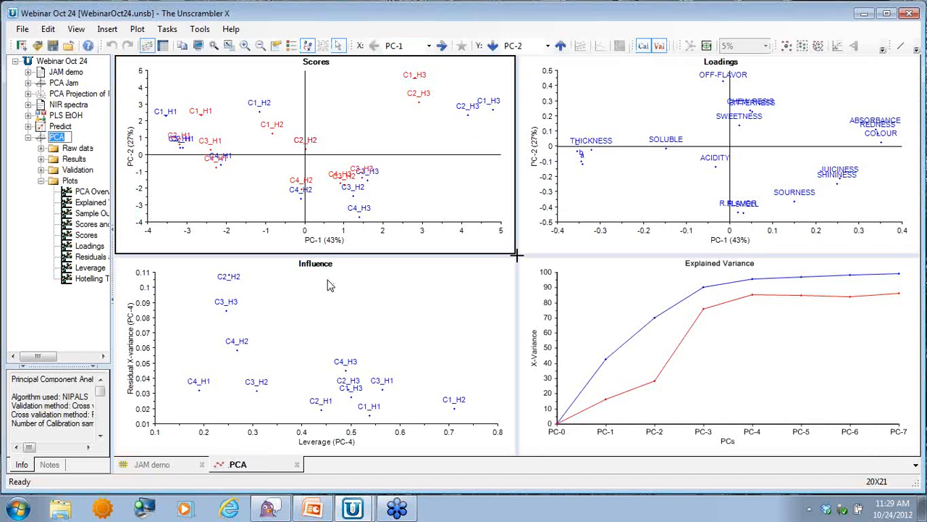
Step: Hide the validation samples in the Scores plot and create sample-grouping row sets from the Harvest time column of JAM demo
left_click(352, 116)
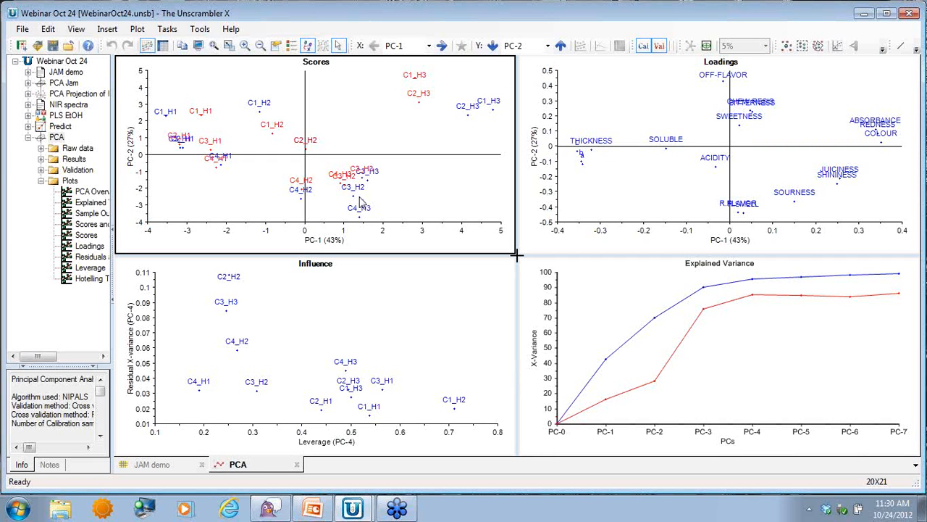
left_click(660, 47)
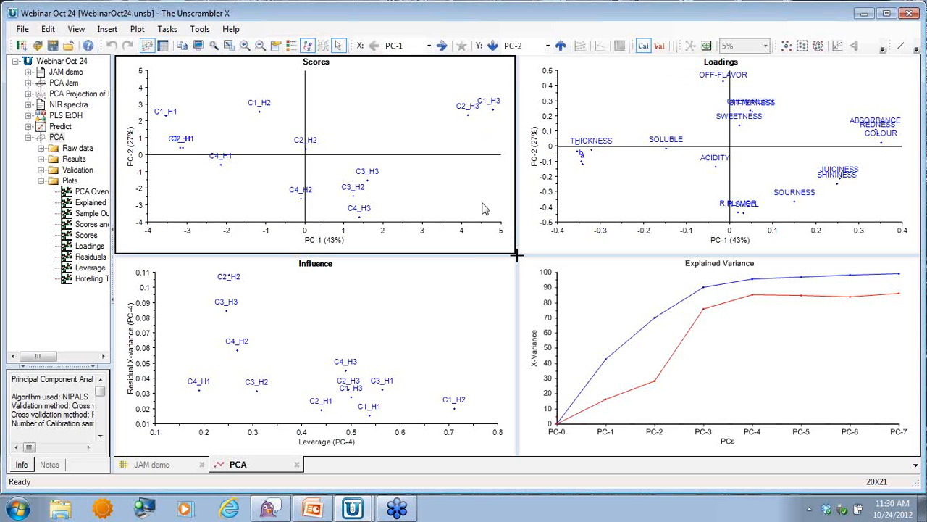
right_click(366, 102)
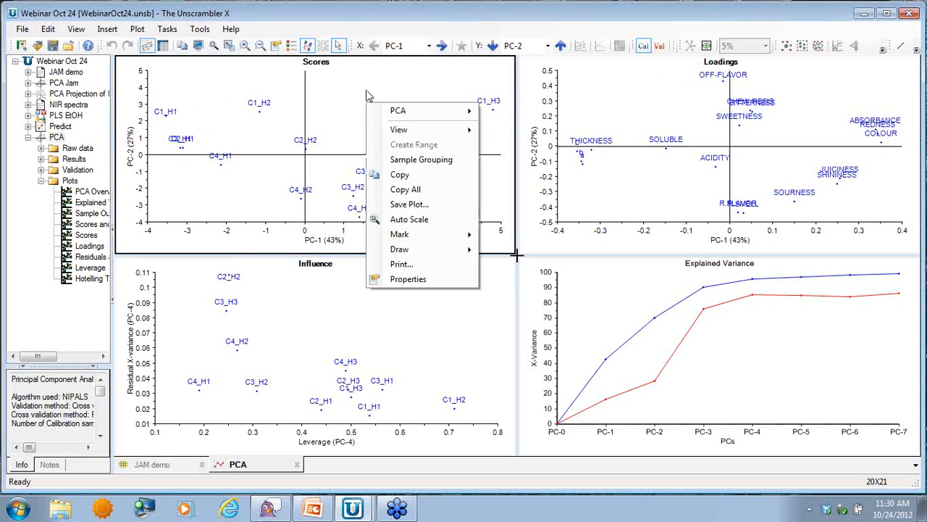
left_click(399, 161)
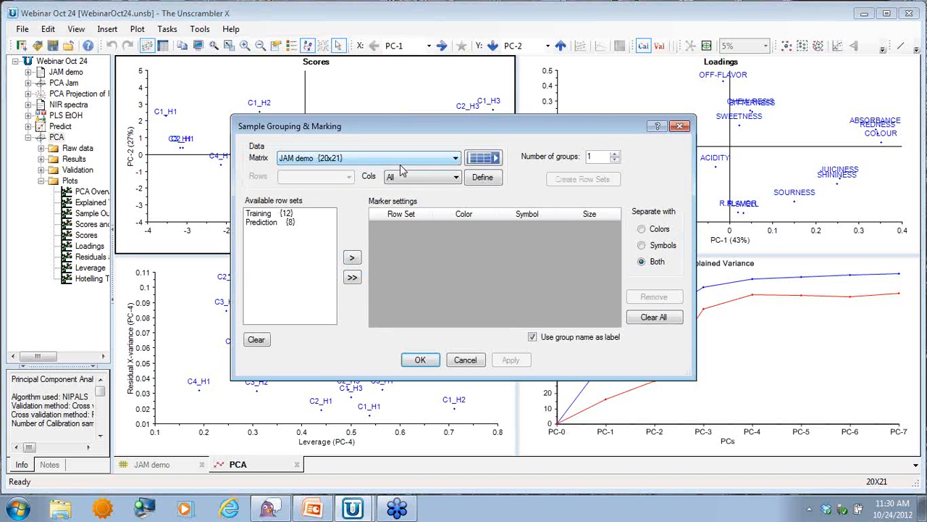
left_click(438, 179)
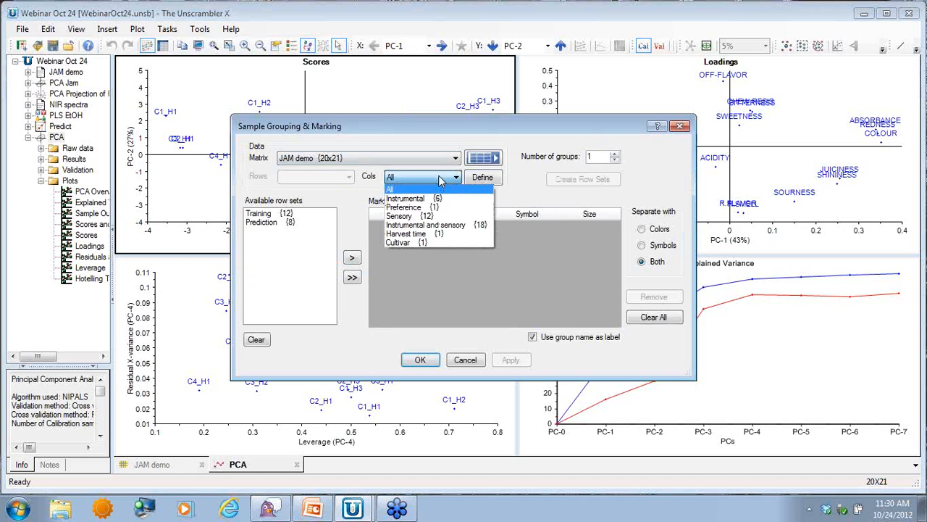
left_click(431, 233)
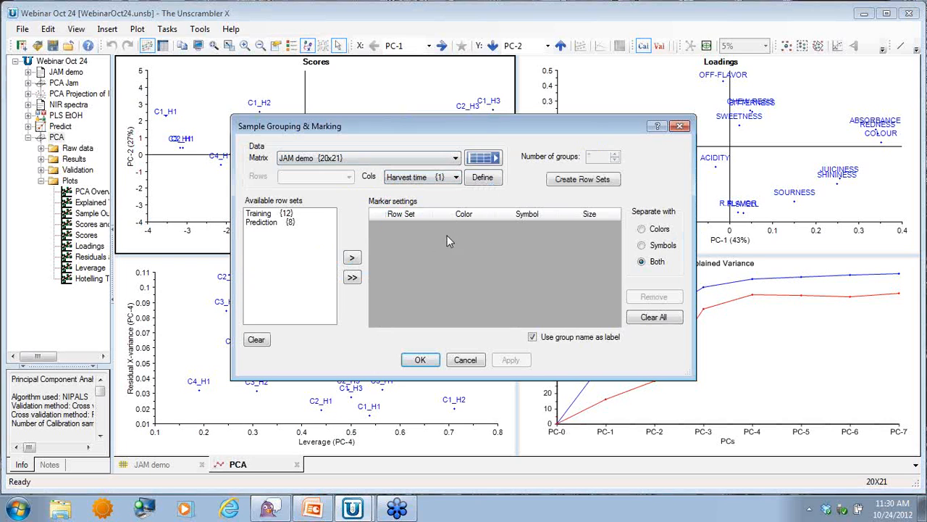
left_click(577, 182)
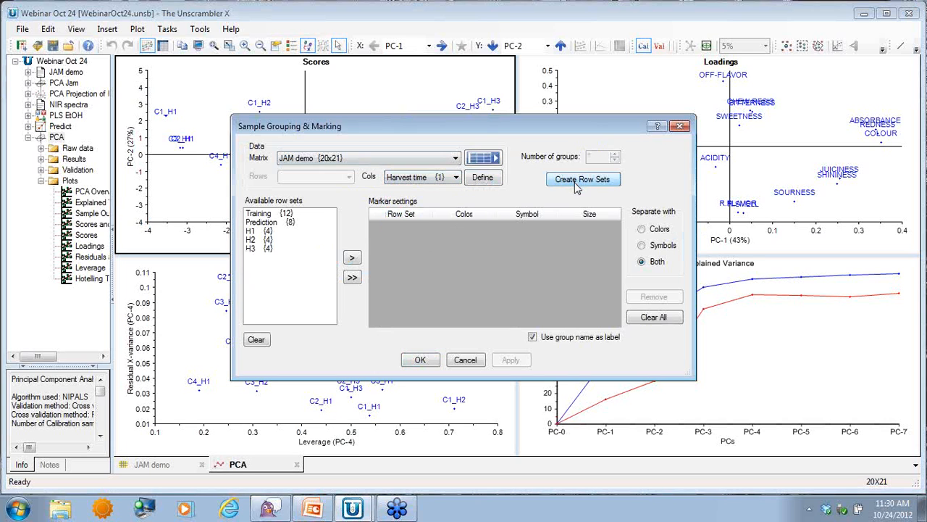
Step: Mark the Scores plot samples by the row sets H1, H2 and H3, separated by both colors and symbols
left_click(259, 232)
left_click_drag(258, 232, 263, 253)
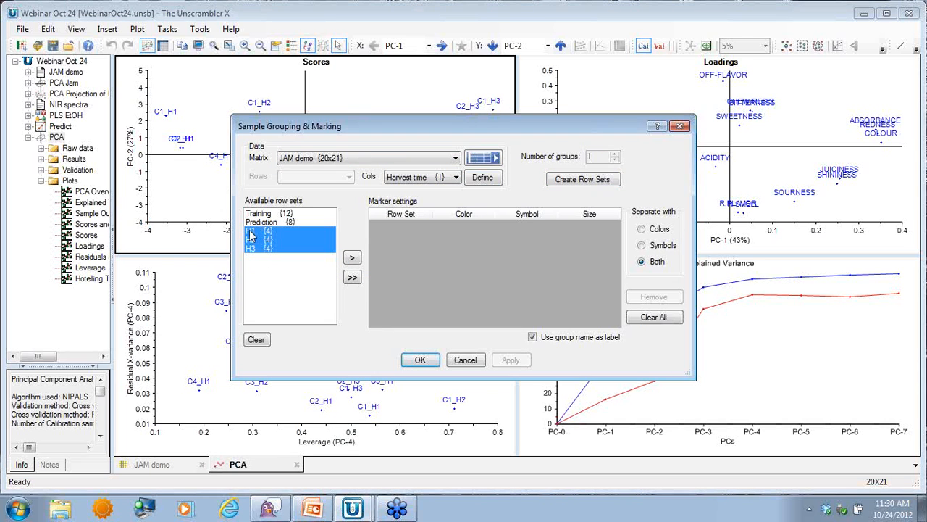
left_click(352, 257)
left_click(514, 363)
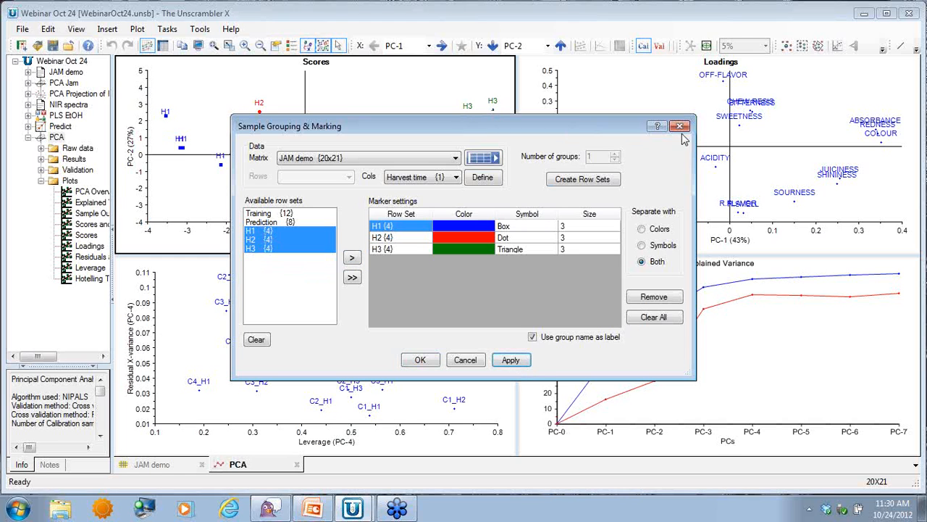
left_click(681, 127)
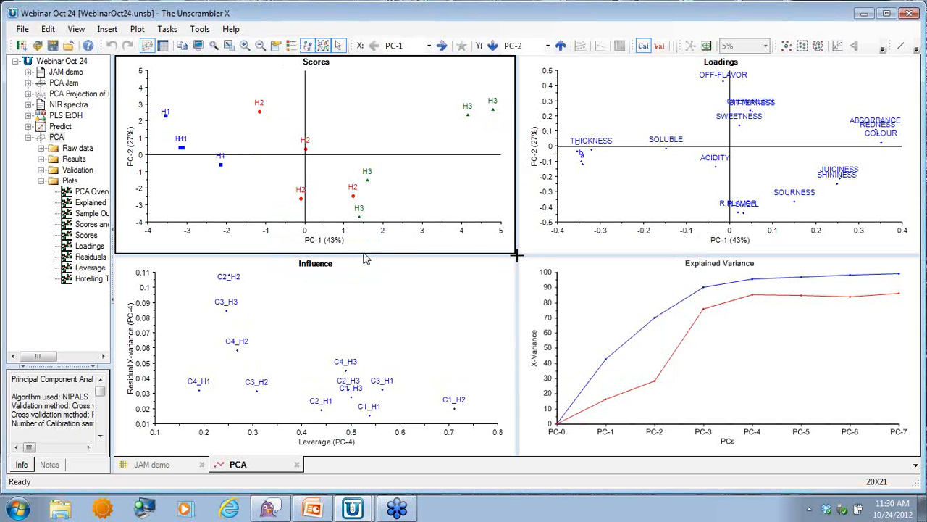
Step: Examine the grouped Scores plot enlarged, restore the even pane layout, and enlarge the Loadings plot pane
left_click_drag(375, 255, 395, 360)
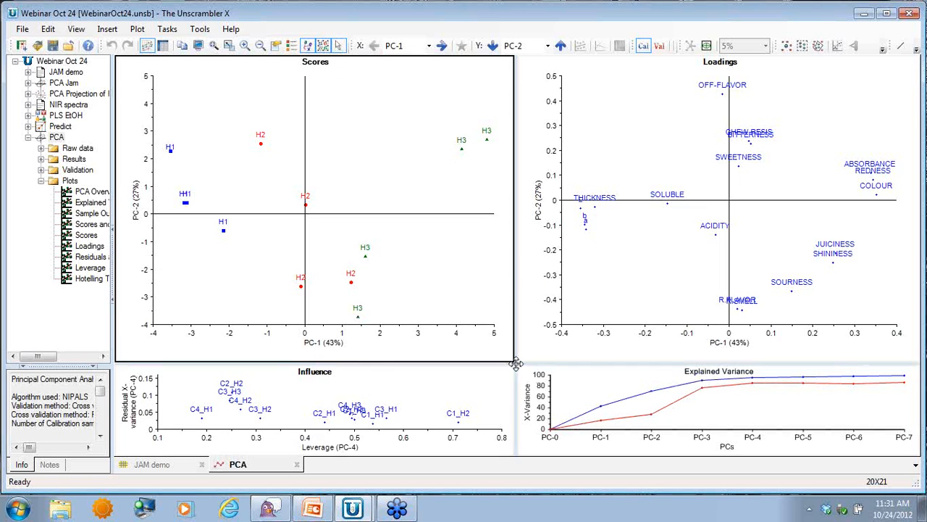
left_click_drag(516, 360, 517, 253)
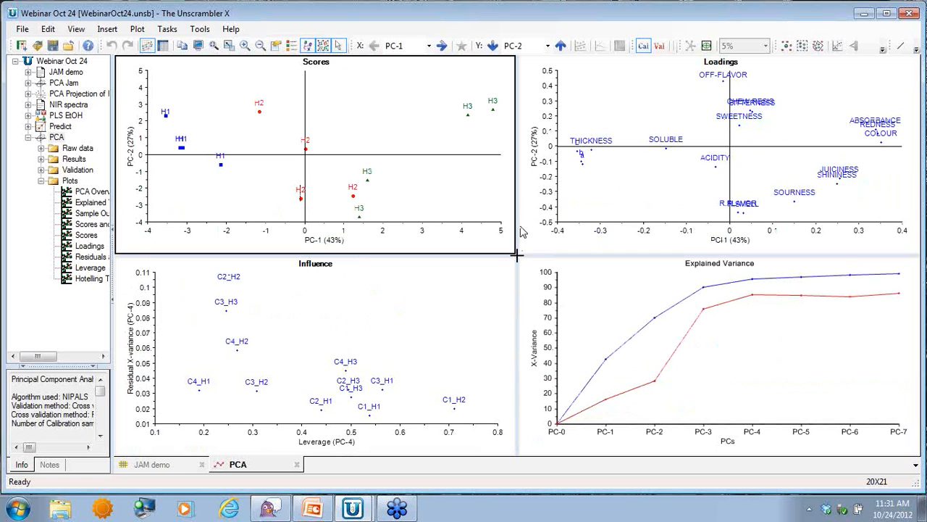
left_click(631, 188)
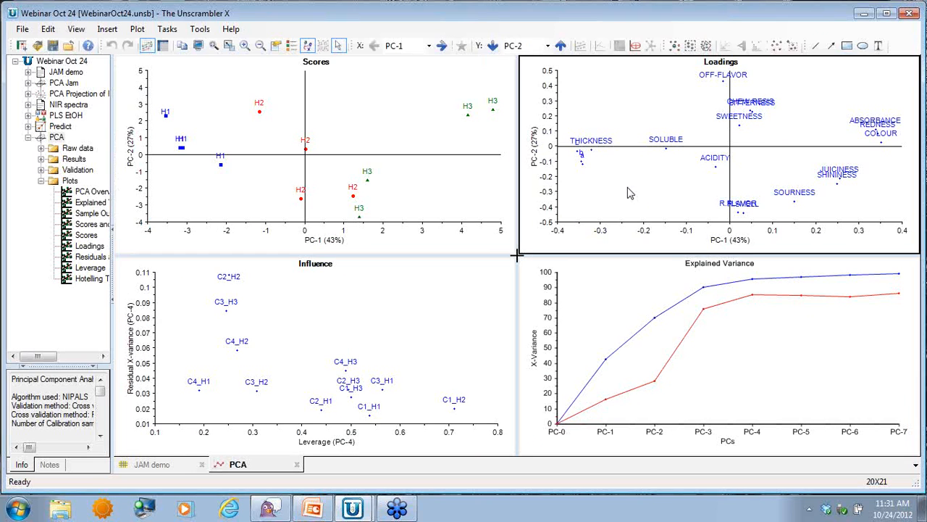
left_click_drag(514, 259, 410, 340)
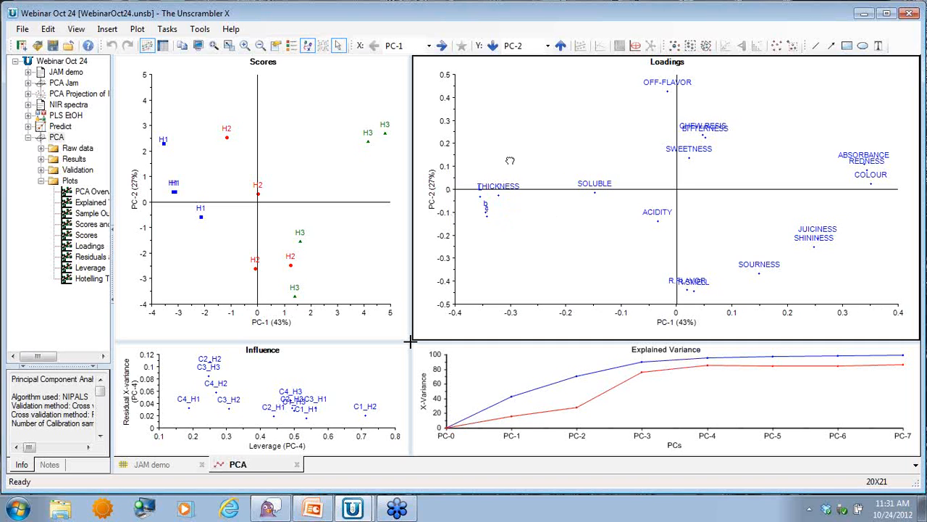
Step: Examine the variables near THICKNESS, L, a and b enlarged in the Loadings plot, and restore its full range
left_click_drag(510, 161, 560, 155)
scroll(558, 227, "up", 3)
left_click_drag(561, 226, 595, 220)
scroll(591, 235, "up", 2)
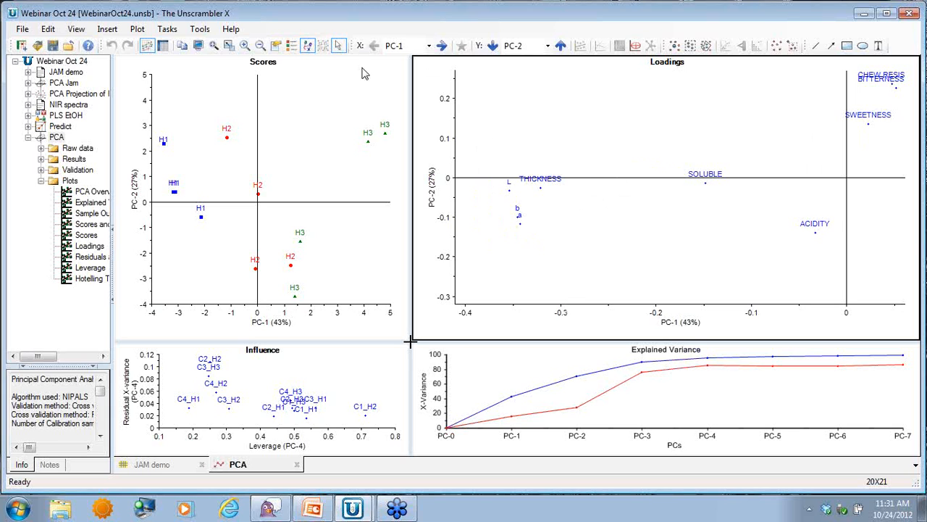
left_click(215, 45)
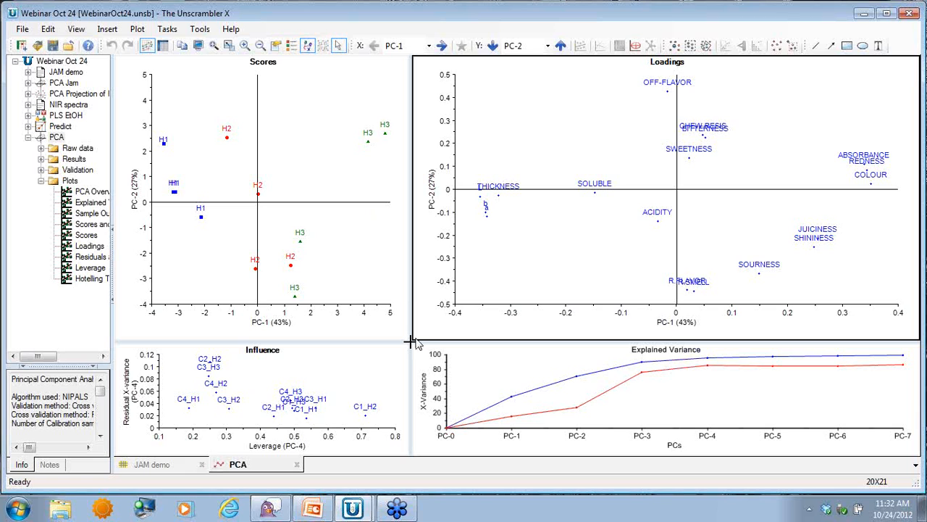
left_click_drag(412, 342, 410, 341)
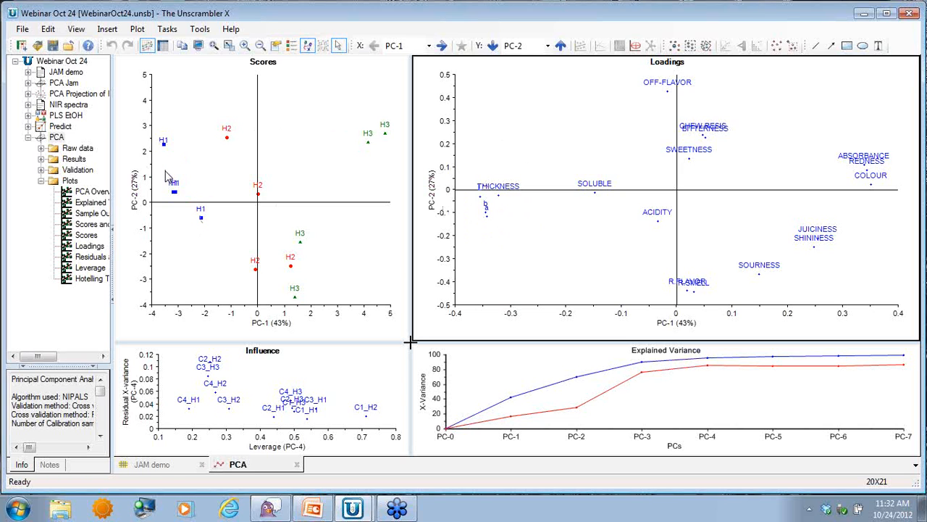
Step: Switch to PowerPoint and present the slides from the PCA scores plot through to the PCA loadings plot
left_click(314, 510)
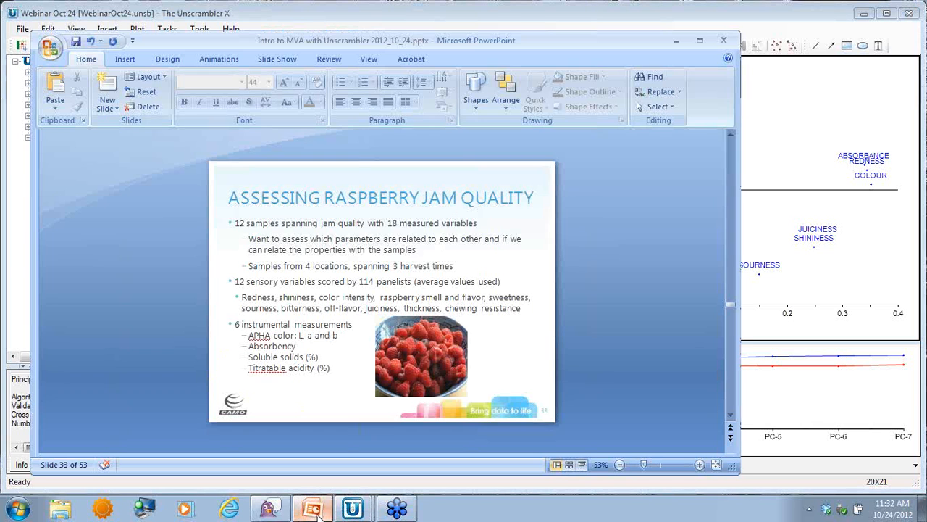
left_click(582, 465)
key("Right")
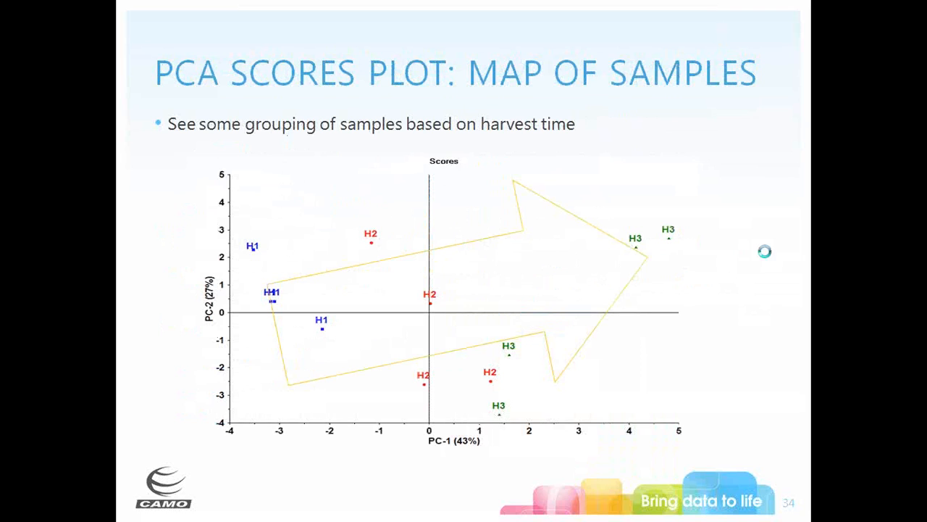
key("Right")
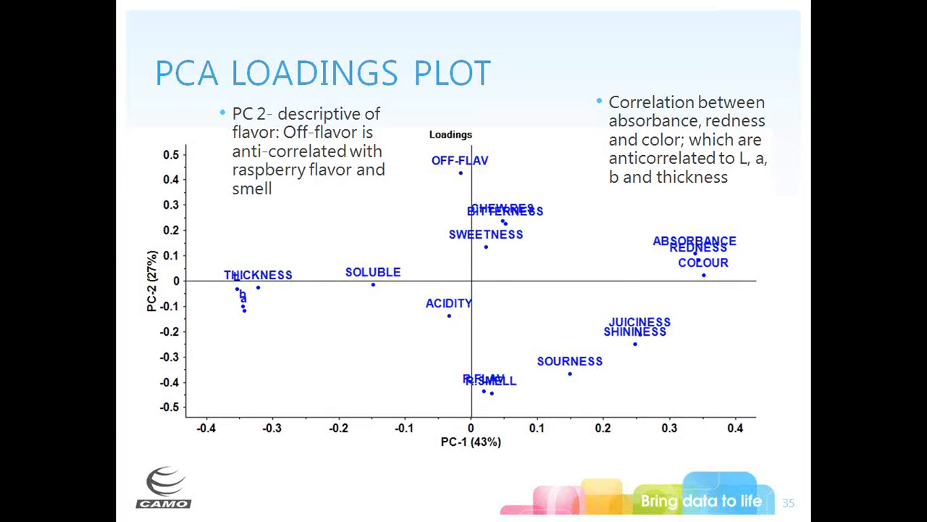
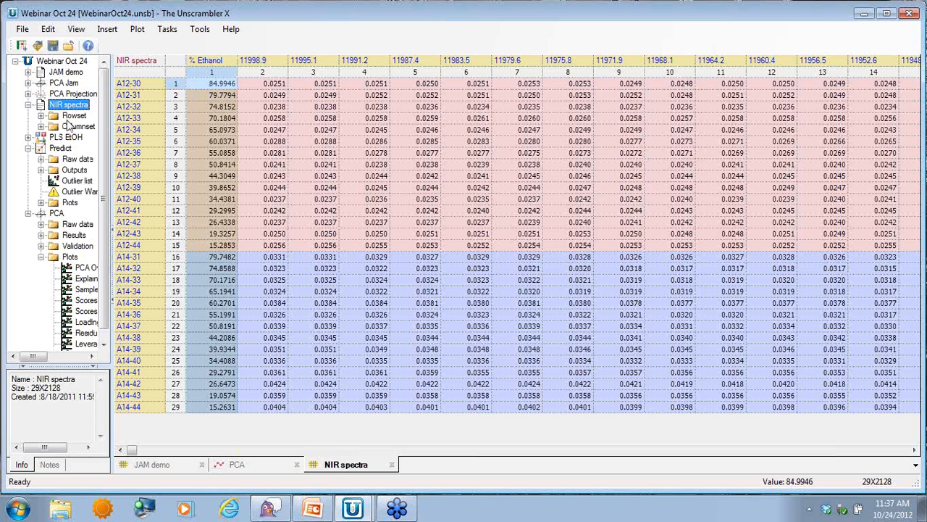
Step: Inspect the test set and training set rows and the column sets of NIR spectra, and return to the full matrix
left_click(42, 116)
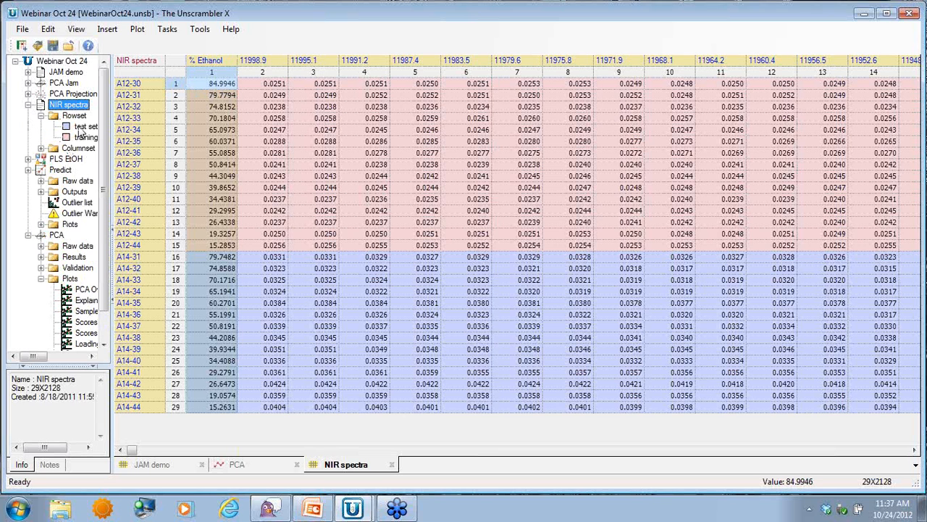
double_click(85, 127)
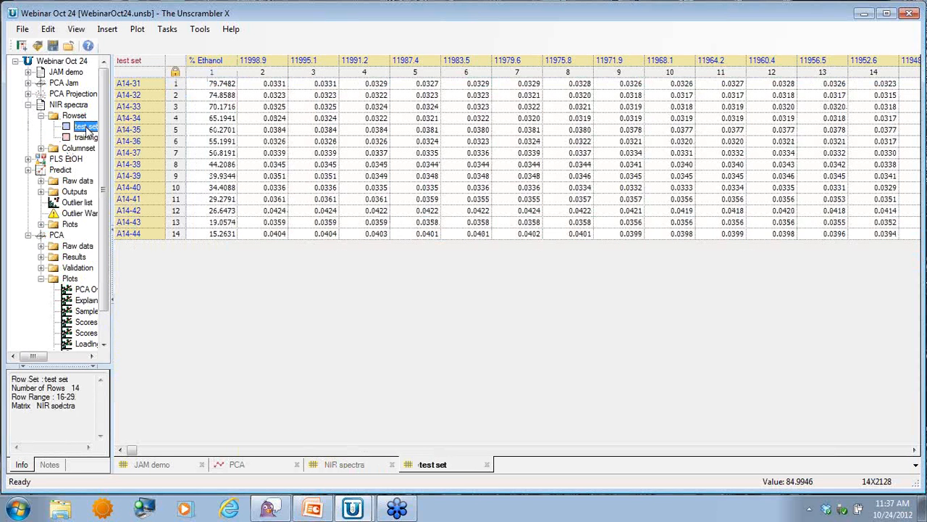
double_click(85, 138)
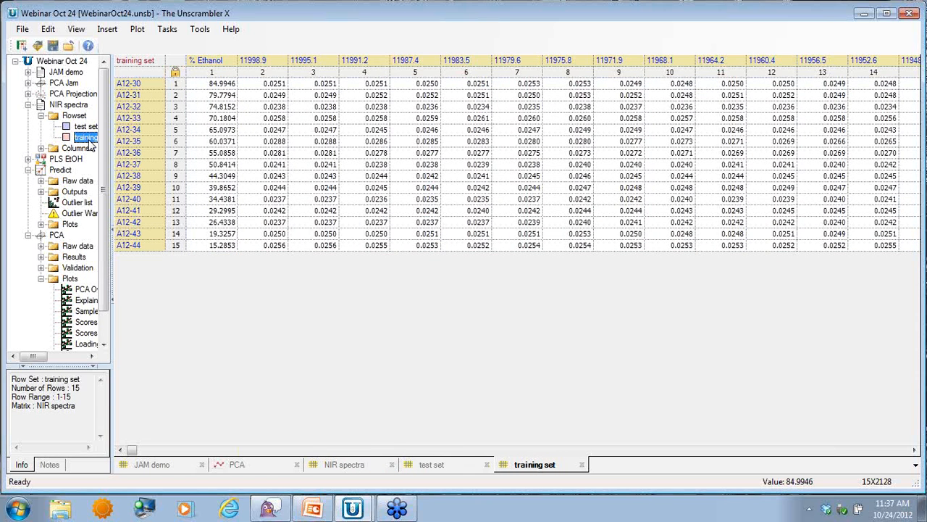
left_click(42, 147)
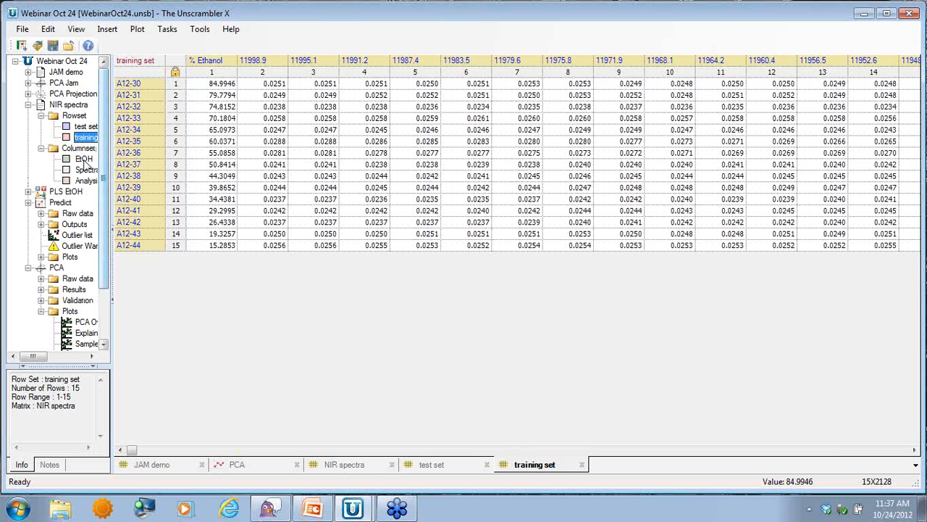
left_click(73, 107)
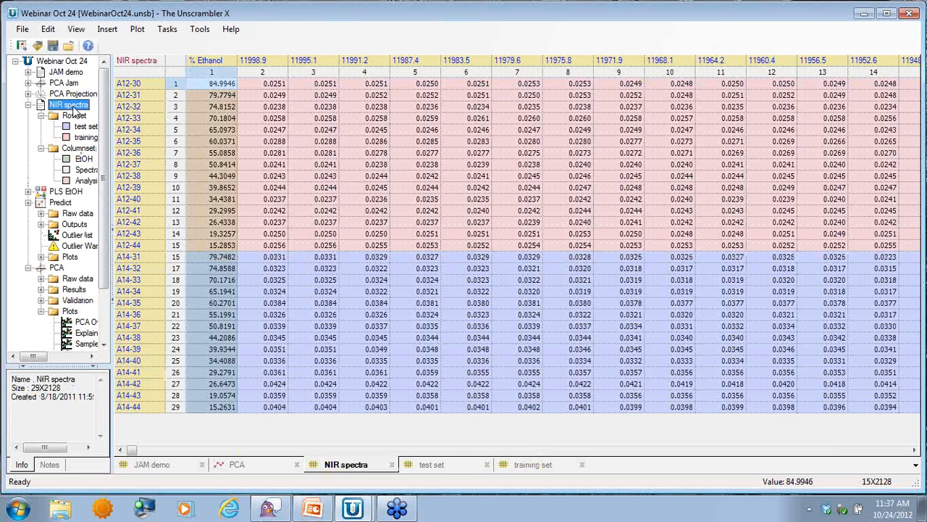
Step: Plot a histogram of the % Ethanol column of NIR spectra
left_click(222, 75)
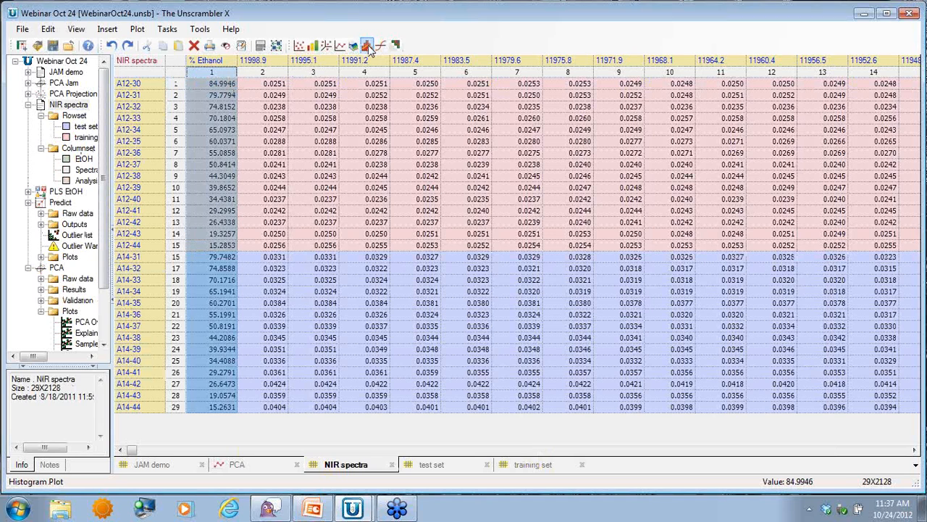
left_click(367, 46)
left_click(436, 307)
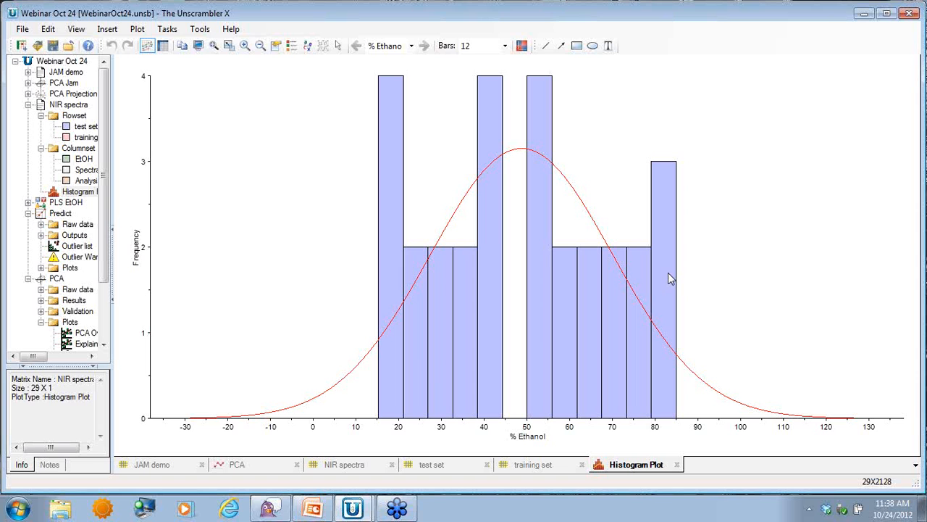
Step: Create a line plot of NIR spectra for all rows and the Spectra columns, with Variable as the plot type
left_click(69, 105)
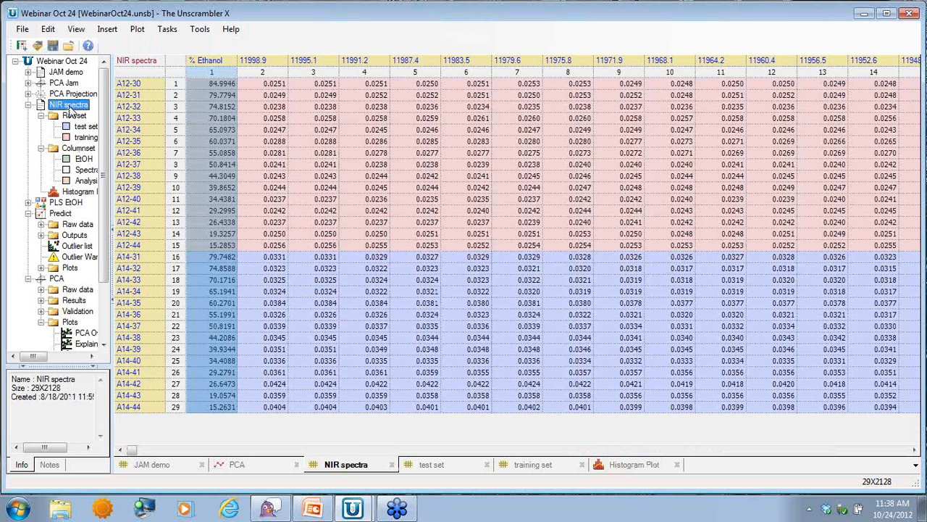
left_click(170, 88)
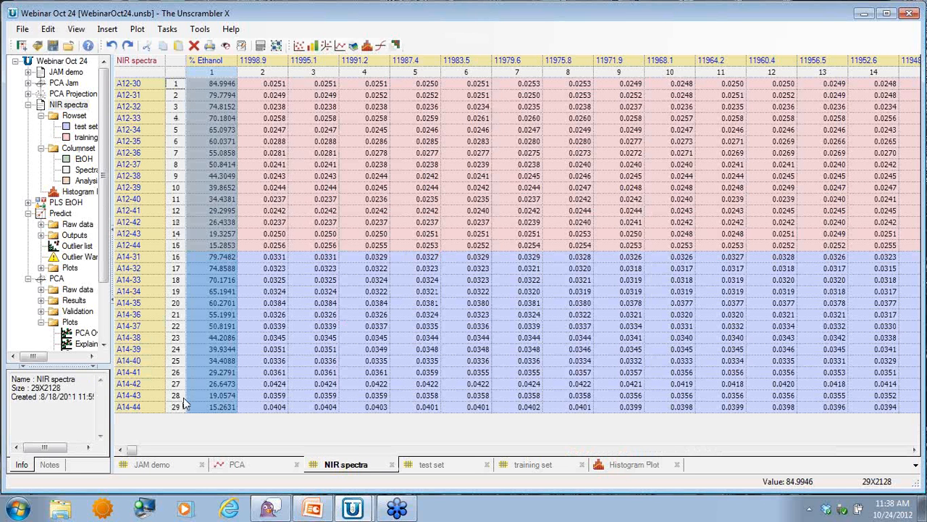
left_click(340, 45)
left_click(513, 235)
left_click(507, 252)
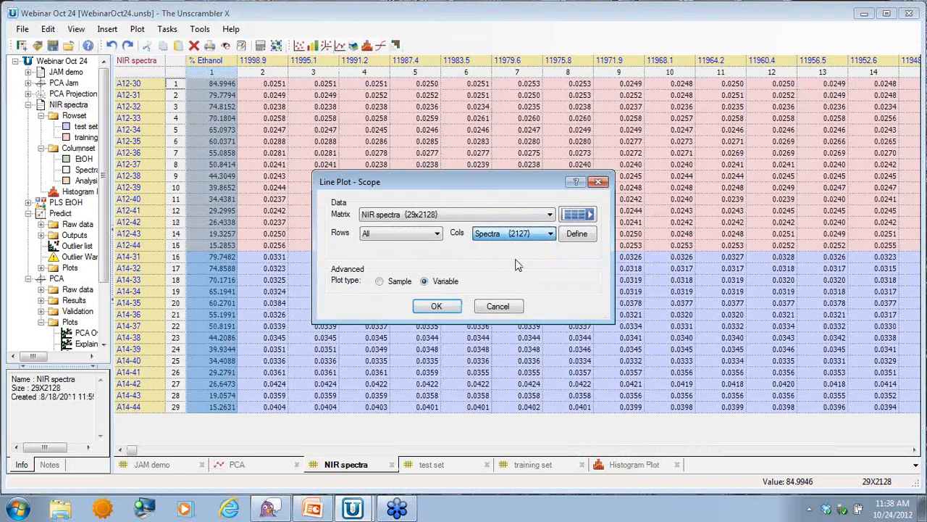
left_click(436, 305)
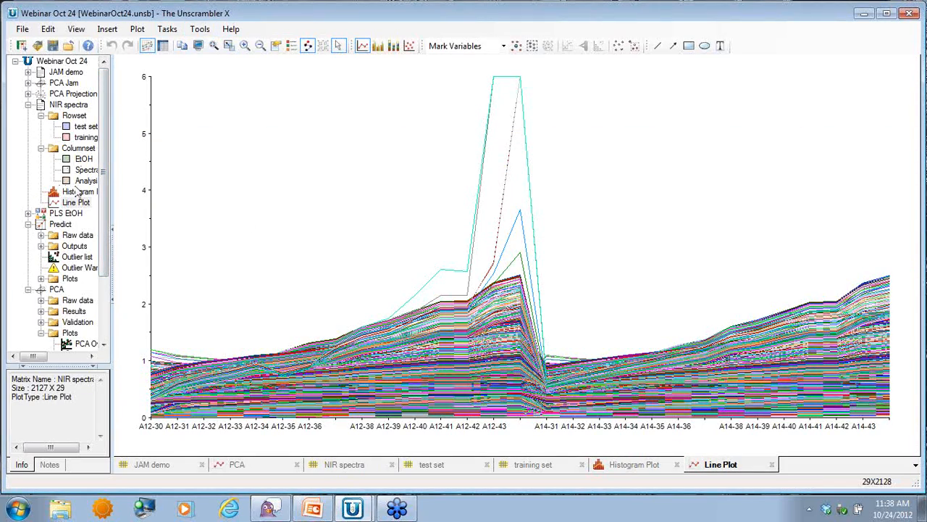
Step: Create a line plot of the NIR spectra matrix's Spectra columns for all rows, with Sample as the plot type
left_click(61, 105)
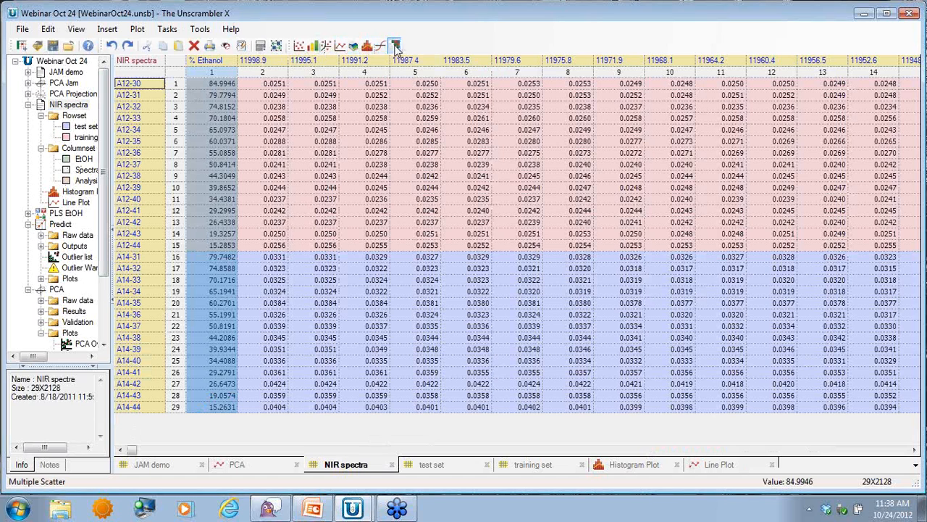
left_click(341, 46)
left_click(485, 233)
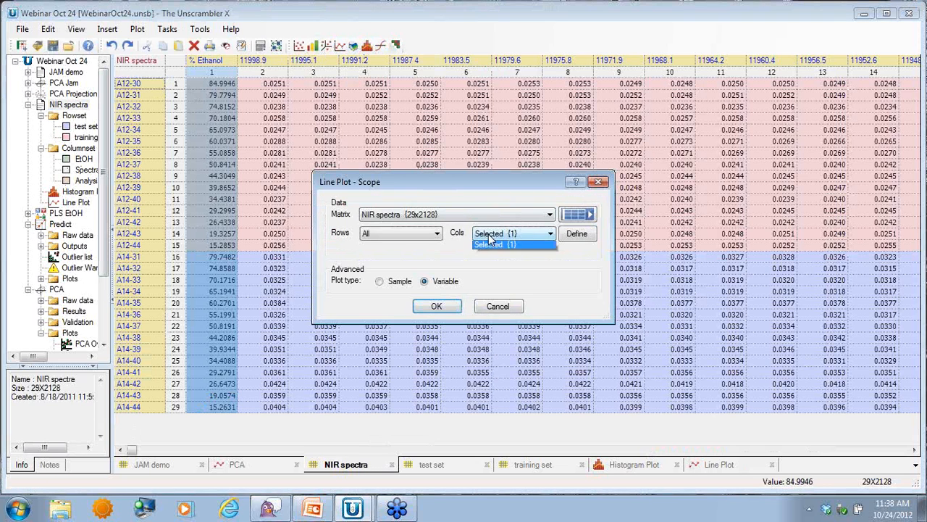
left_click(495, 266)
left_click(380, 281)
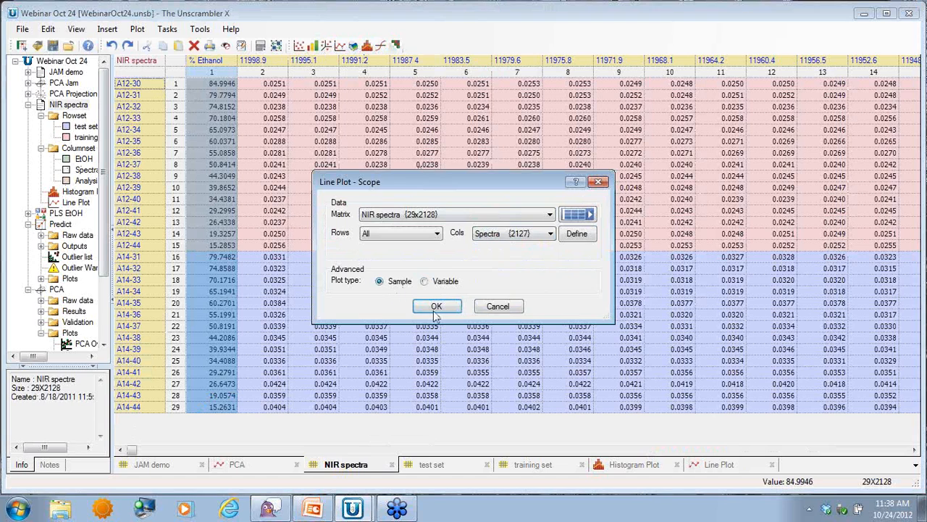
left_click(436, 306)
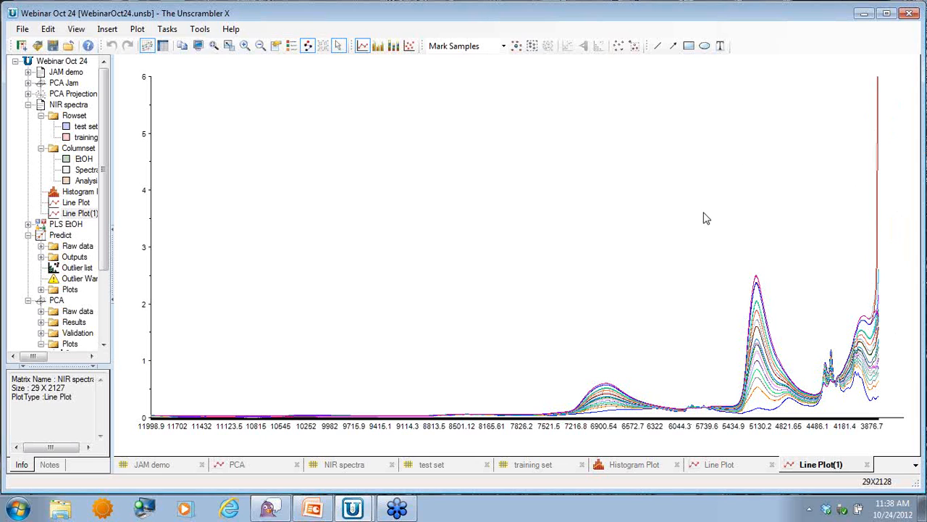
Step: Create a line plot by sample of the Analysis region column set for all rows of NIR spectra
left_click(85, 181)
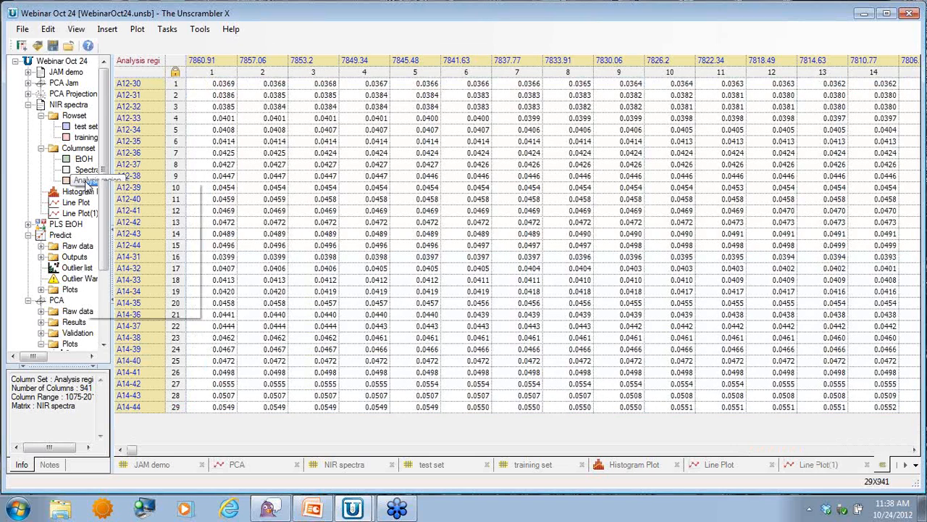
right_click(87, 183)
mouse_move(116, 204)
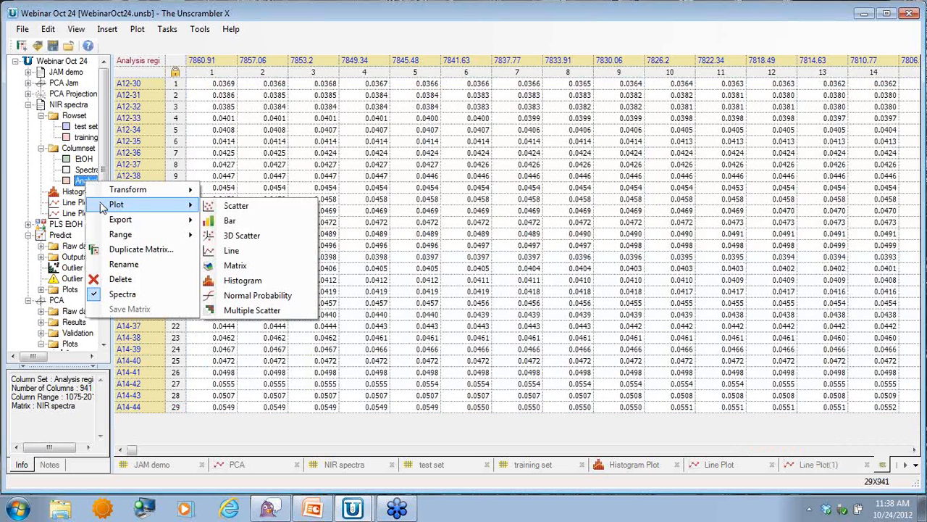
left_click(229, 252)
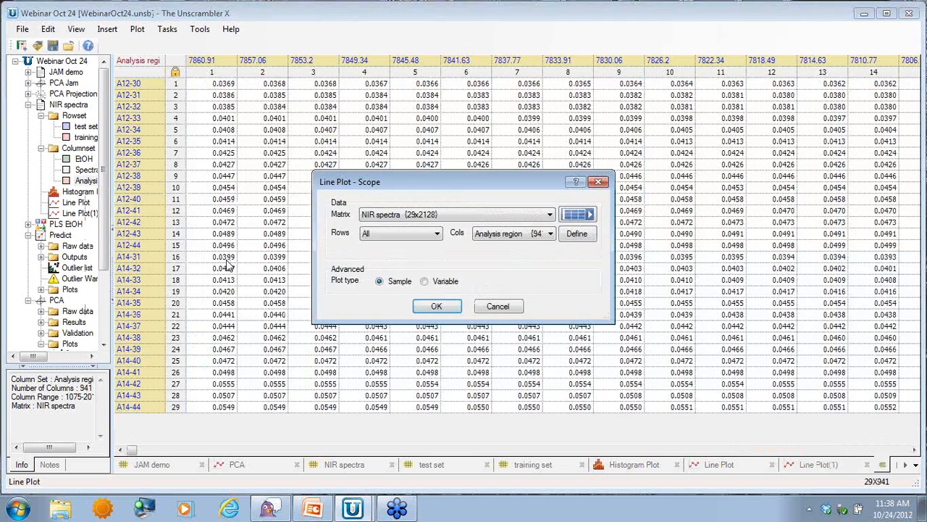
left_click(443, 309)
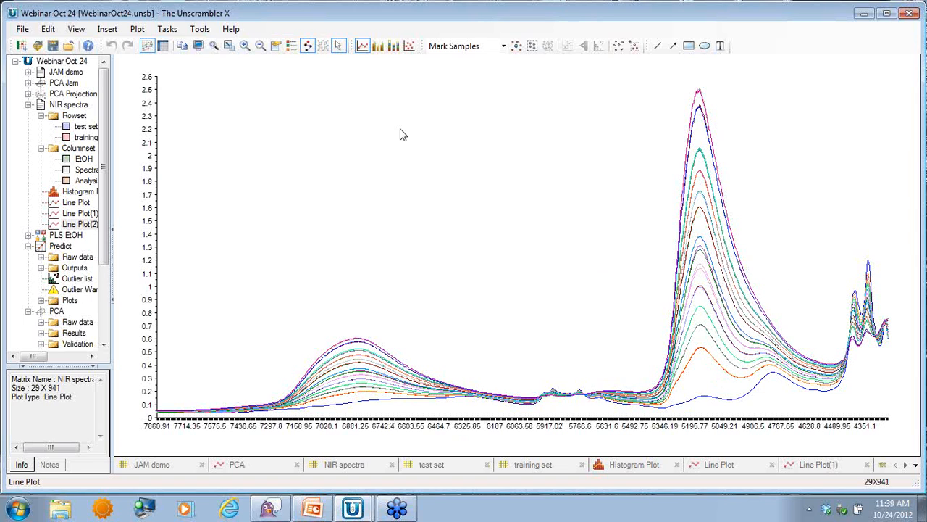
Step: Start a Partial Least Squares Regression with NIR spectra as predictors, using the training set rows and Analysis region columns
left_click(168, 31)
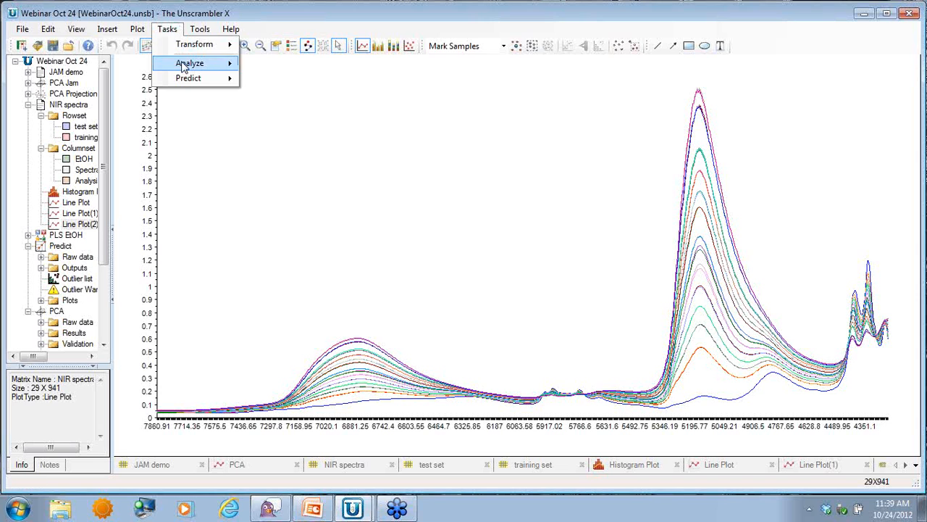
mouse_move(187, 68)
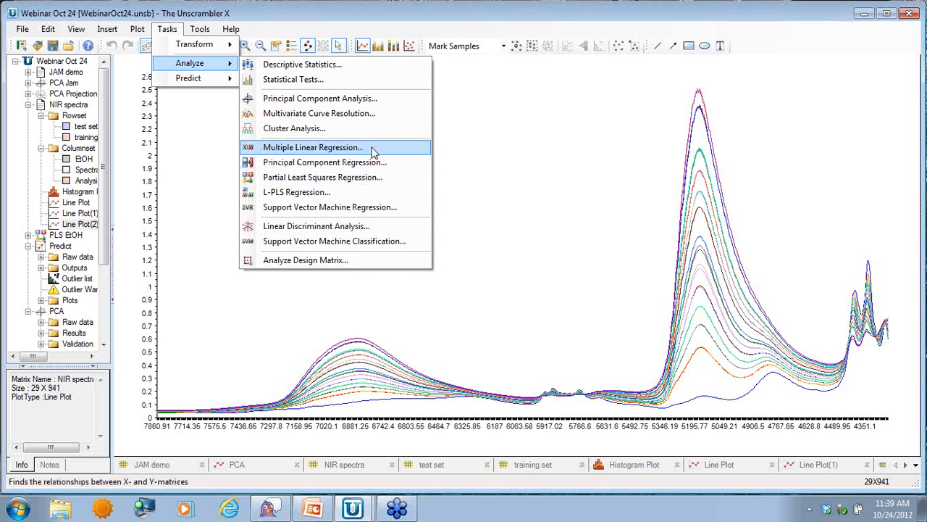
left_click(344, 178)
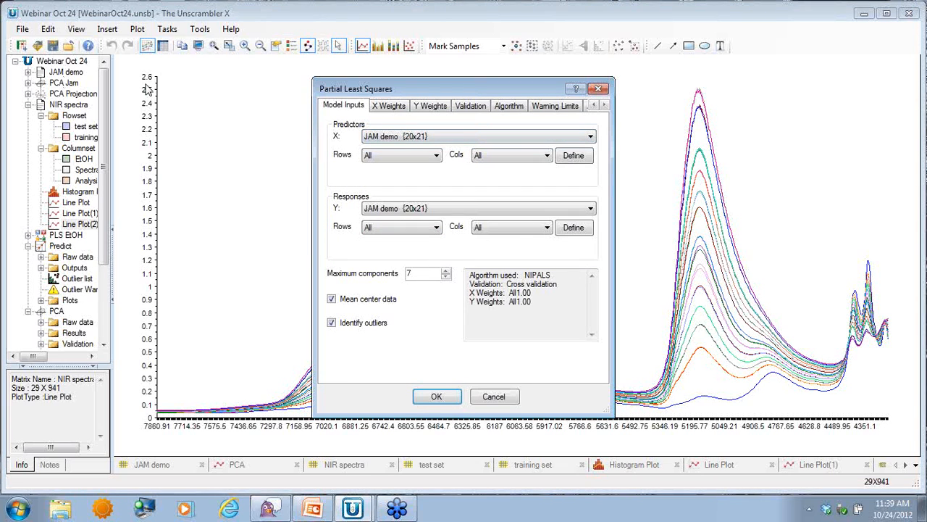
left_click(465, 137)
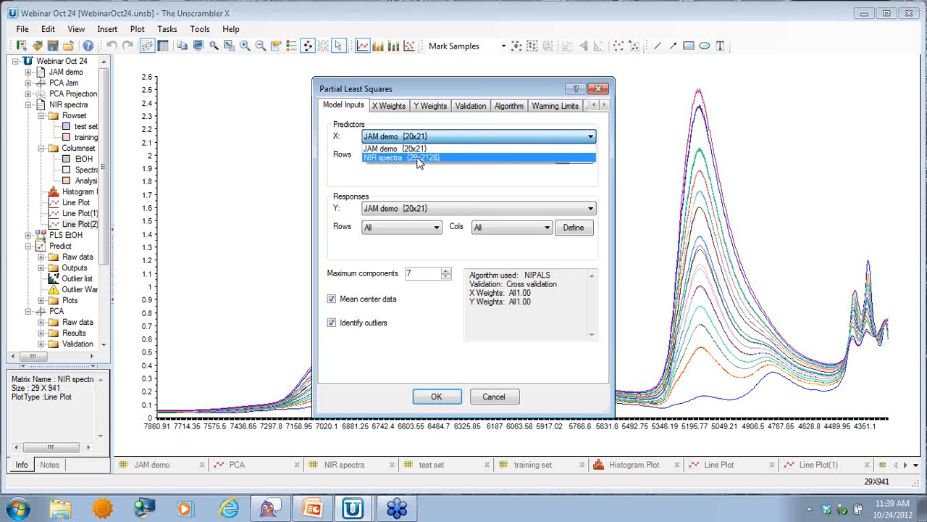
left_click(418, 157)
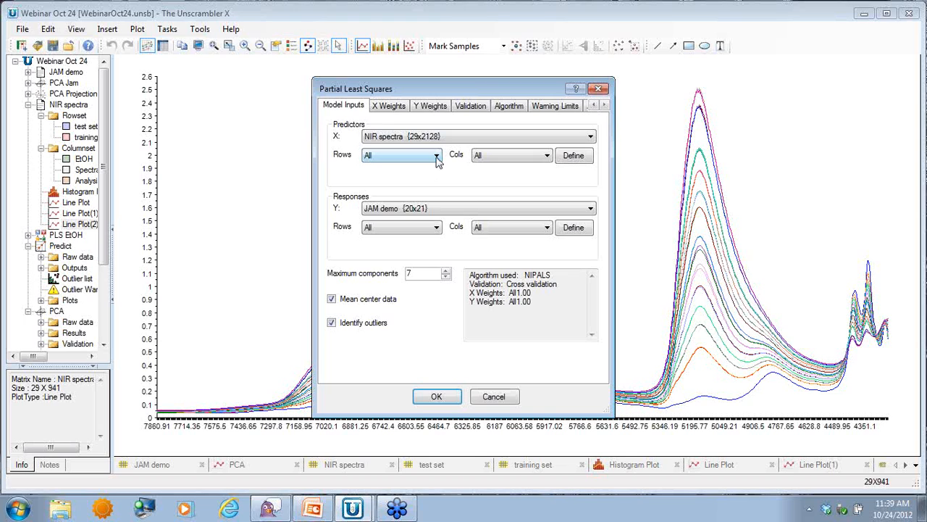
left_click(437, 157)
left_click(395, 186)
left_click(544, 155)
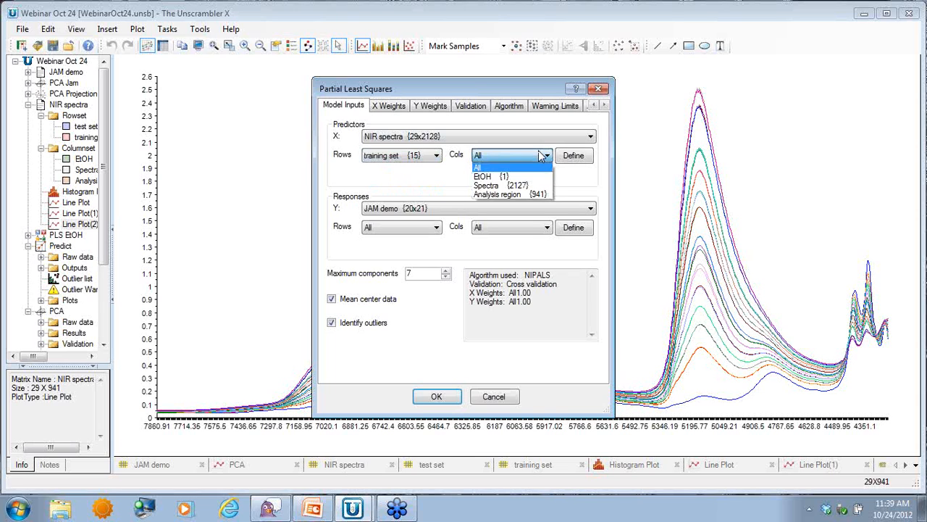
left_click(544, 195)
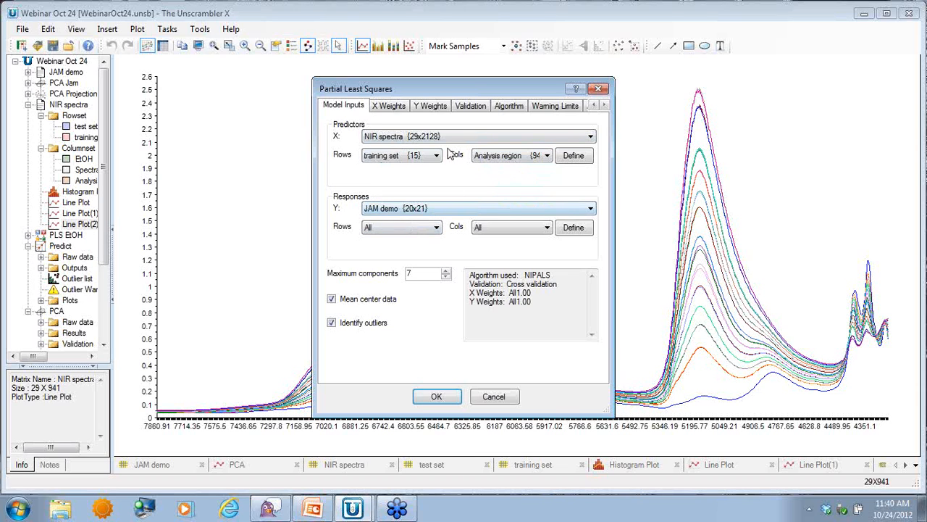
Step: Set the PLS responses to the NIR spectra matrix, using the training set rows and the EtOH column
left_click(480, 210)
left_click(469, 230)
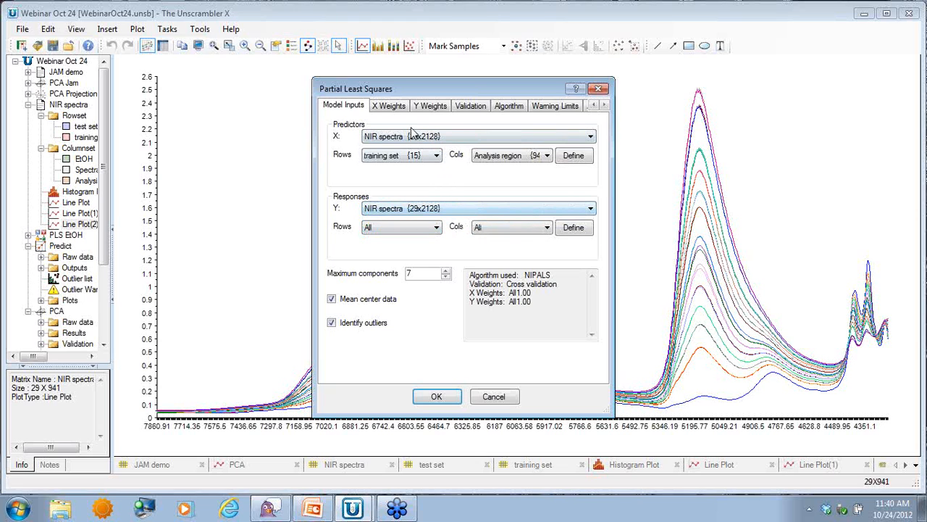
left_click(432, 230)
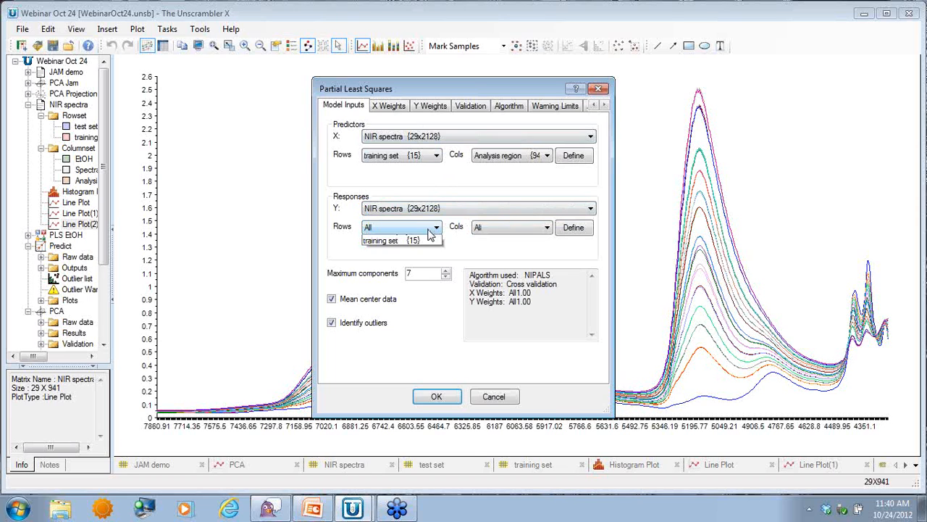
left_click(407, 263)
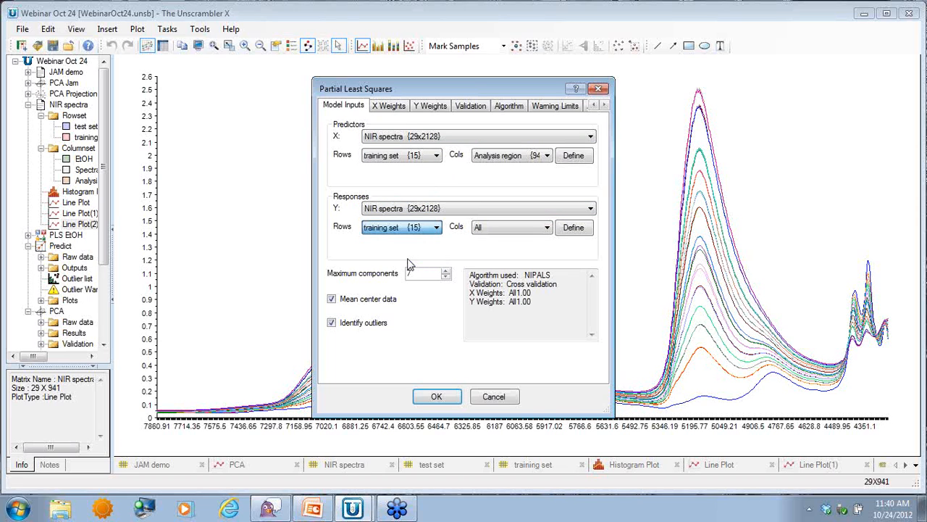
left_click(509, 229)
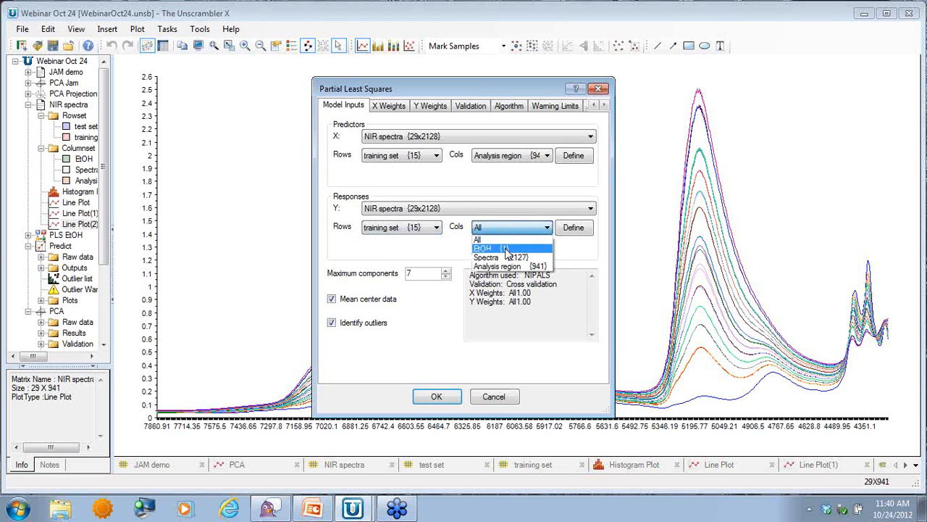
left_click(507, 248)
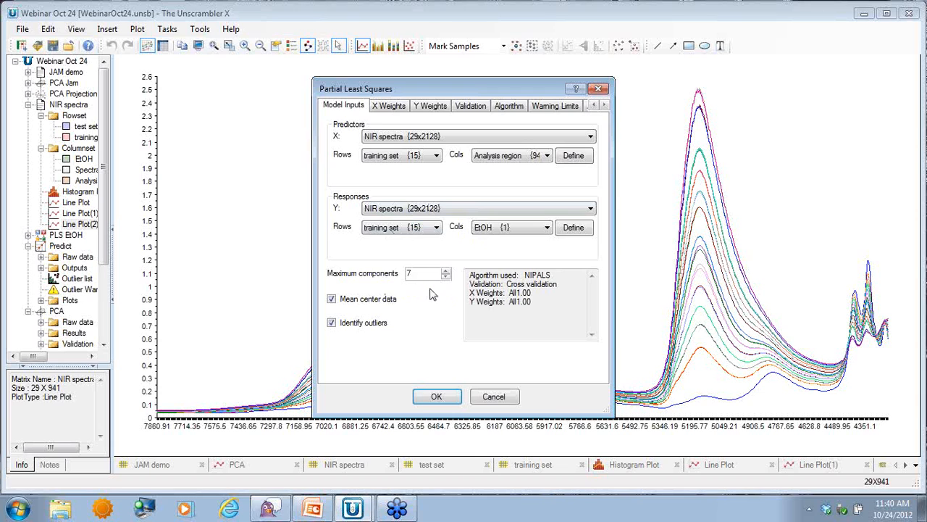
left_click_drag(614, 196, 654, 195)
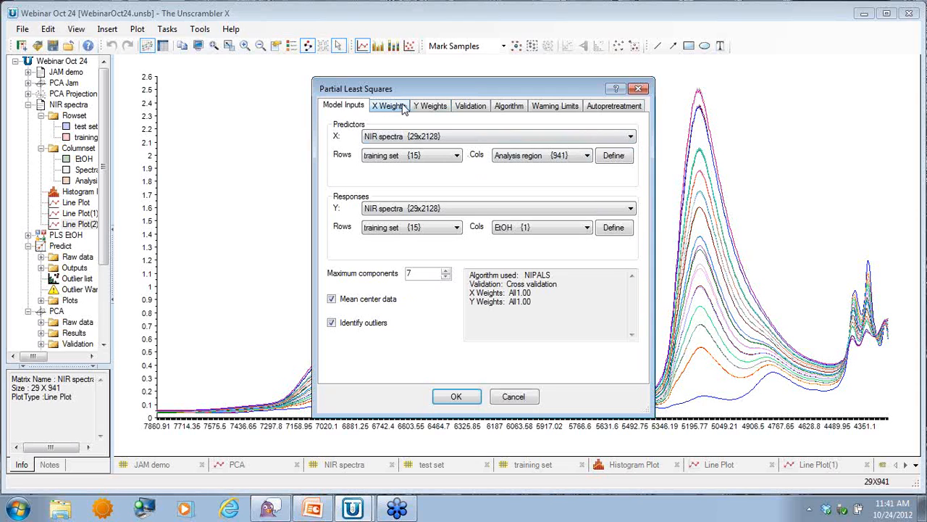
Step: Configure the PLS validation as cross validation with the Full method
left_click(479, 109)
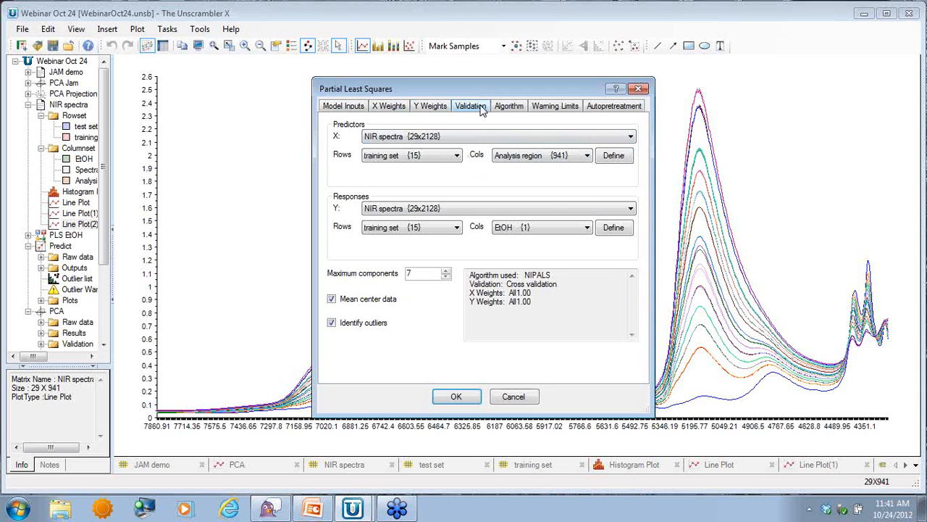
left_click(352, 165)
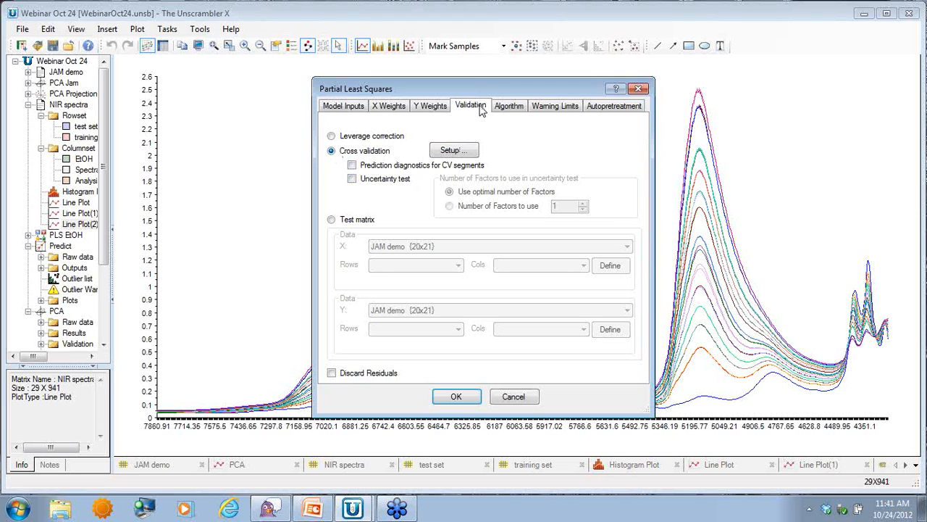
left_click(462, 152)
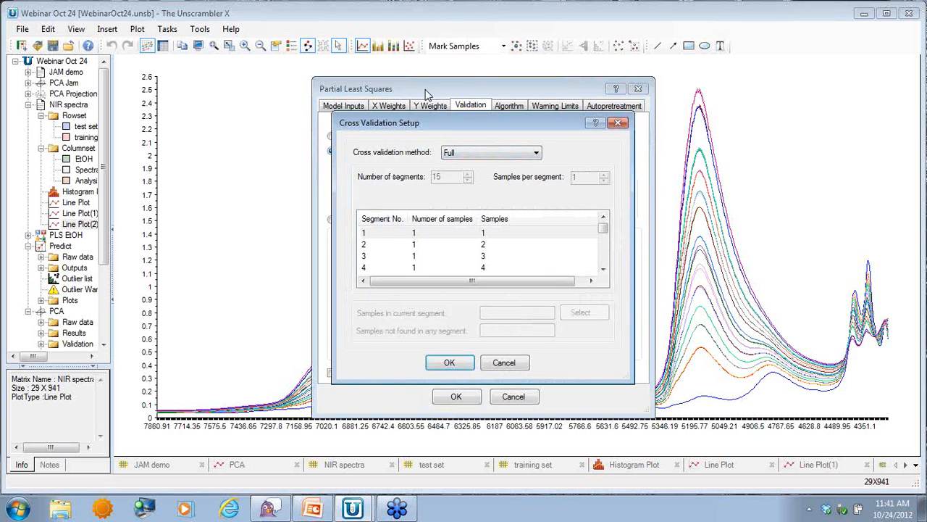
left_click(516, 157)
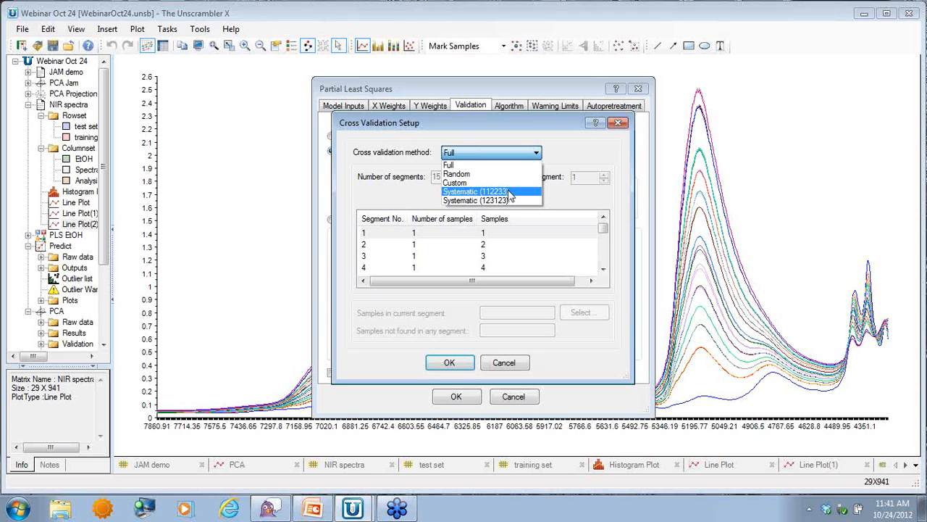
left_click(509, 165)
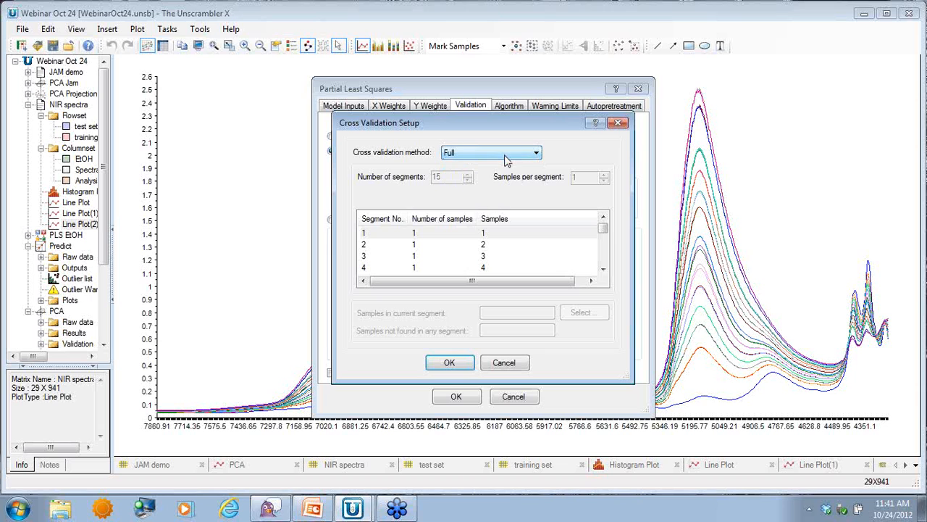
left_click(451, 364)
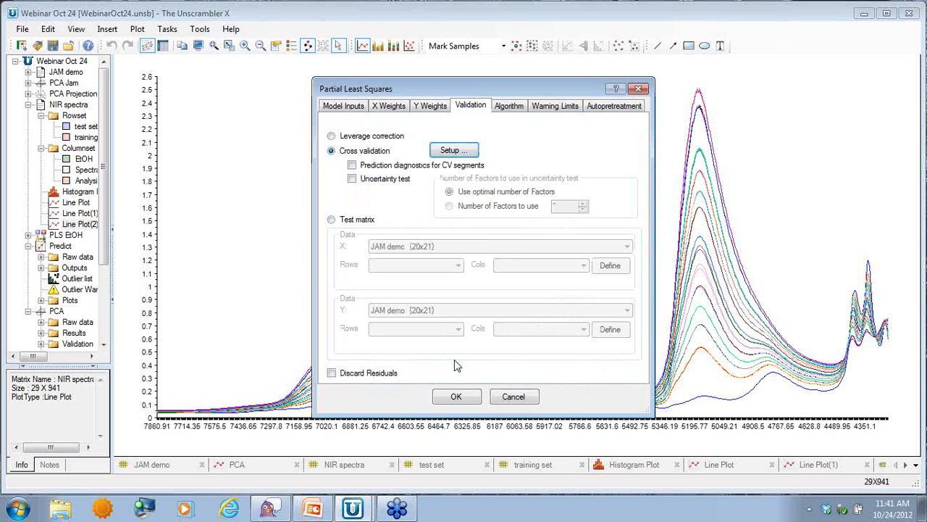
Step: Recheck the model inputs, run the PLS regression with up to 7 components, and view the model's plots
left_click(346, 113)
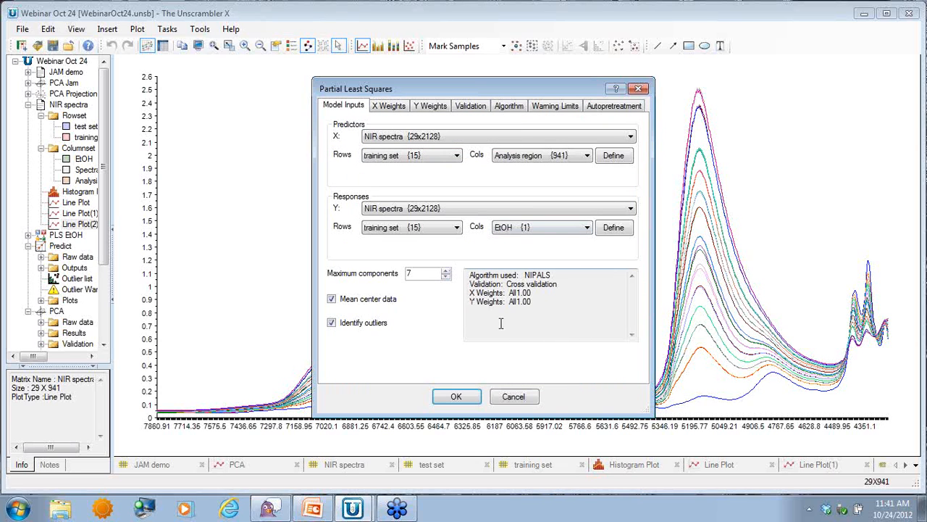
left_click(462, 401)
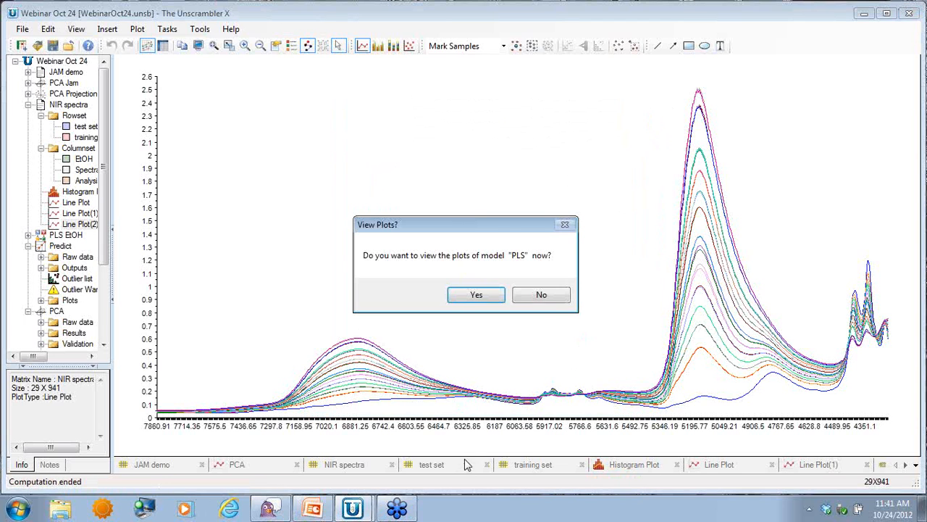
left_click(480, 295)
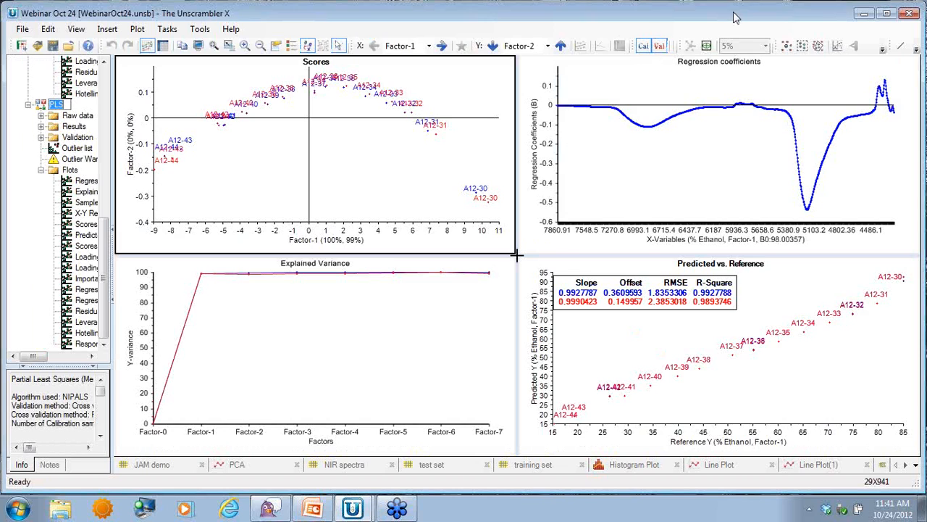
Step: Collapse the new PLS model's node and read its information summary, enlarging the summary area as needed
left_click(28, 106)
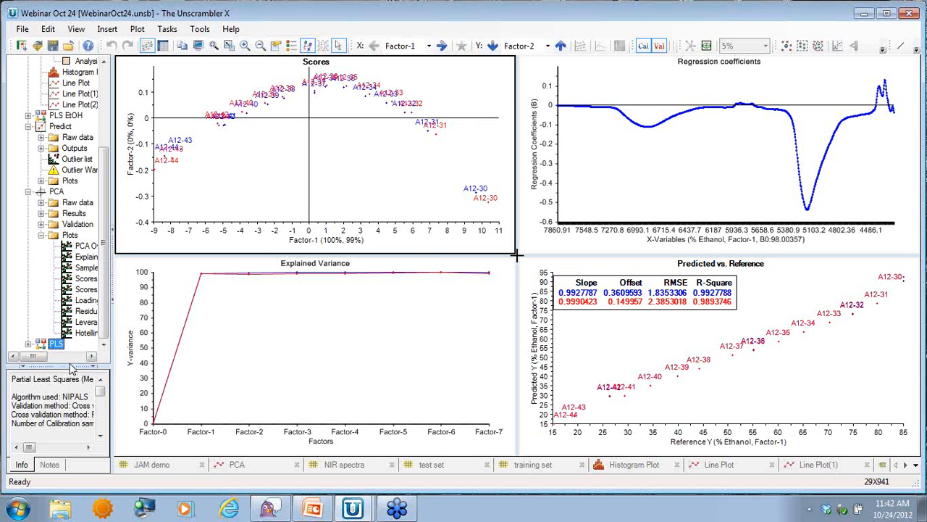
scroll(109, 391, "down", 3)
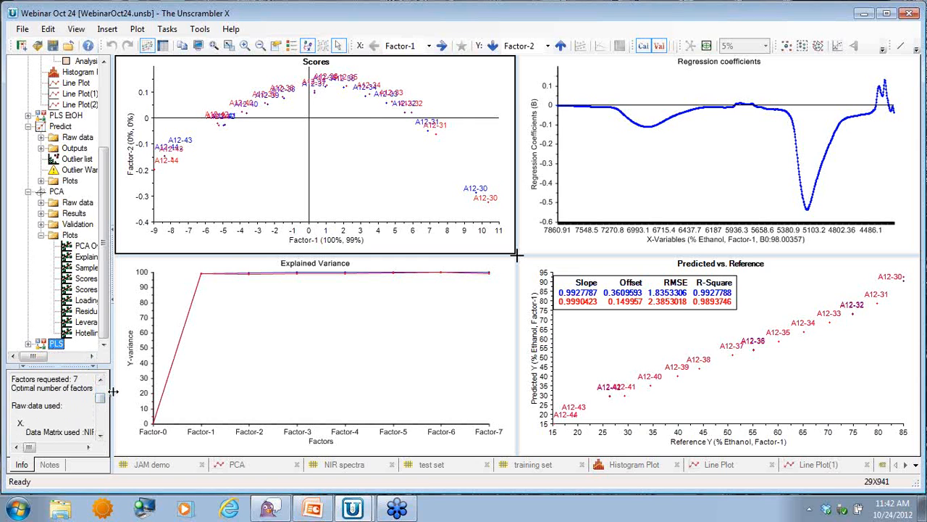
left_click_drag(112, 392, 224, 395)
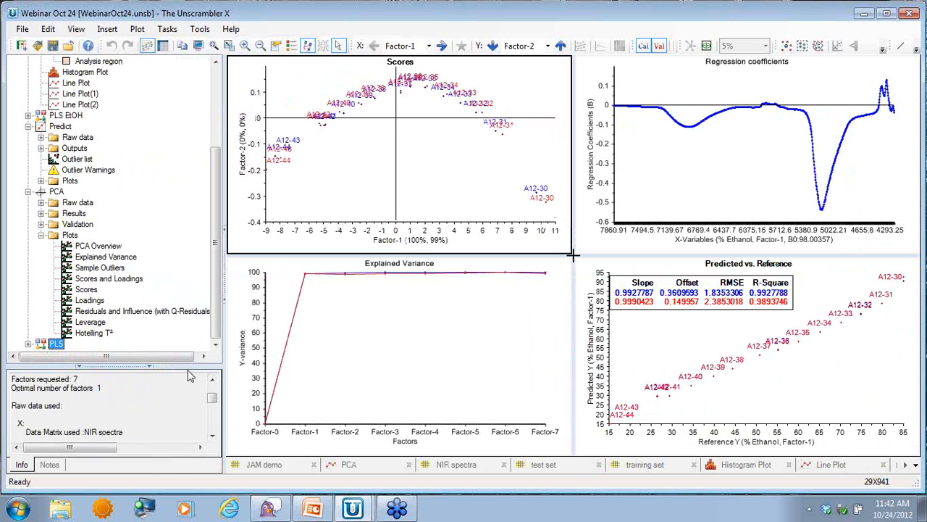
left_click_drag(188, 371, 196, 213)
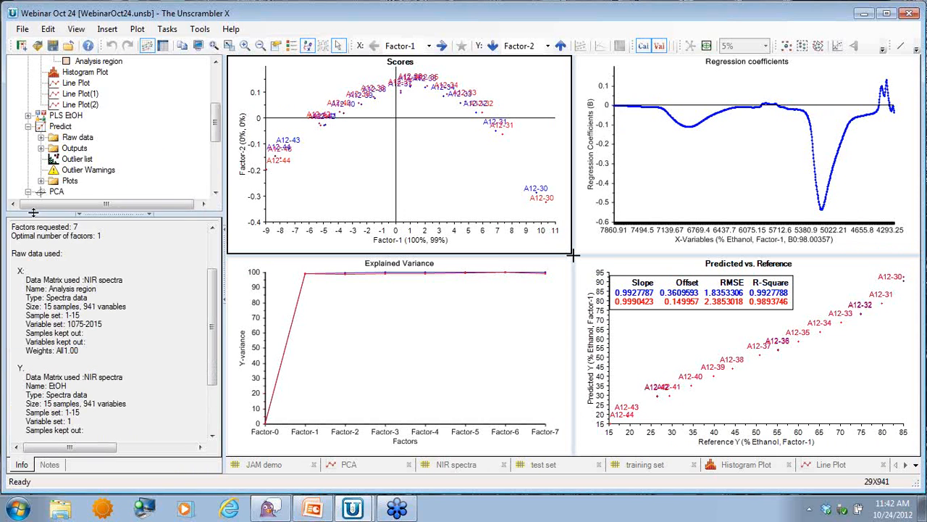
left_click_drag(212, 315, 210, 279)
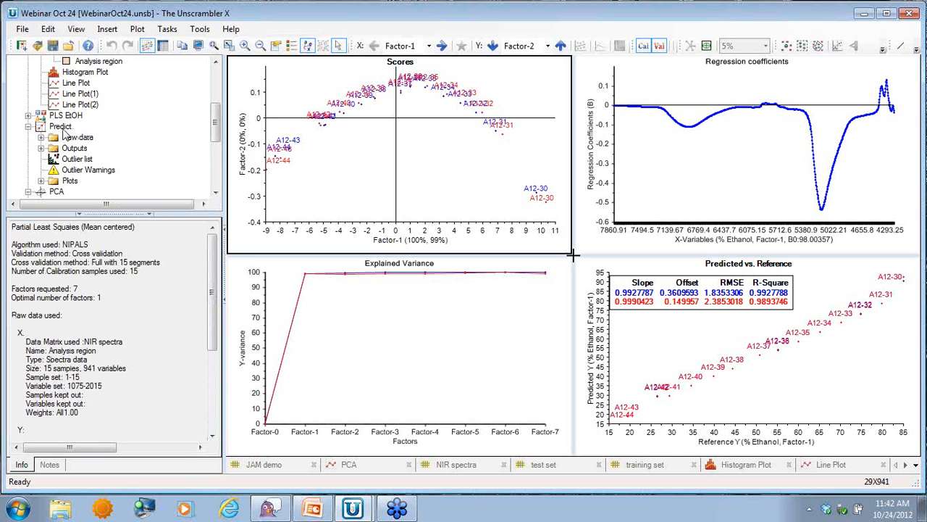
left_click_drag(225, 131, 129, 189)
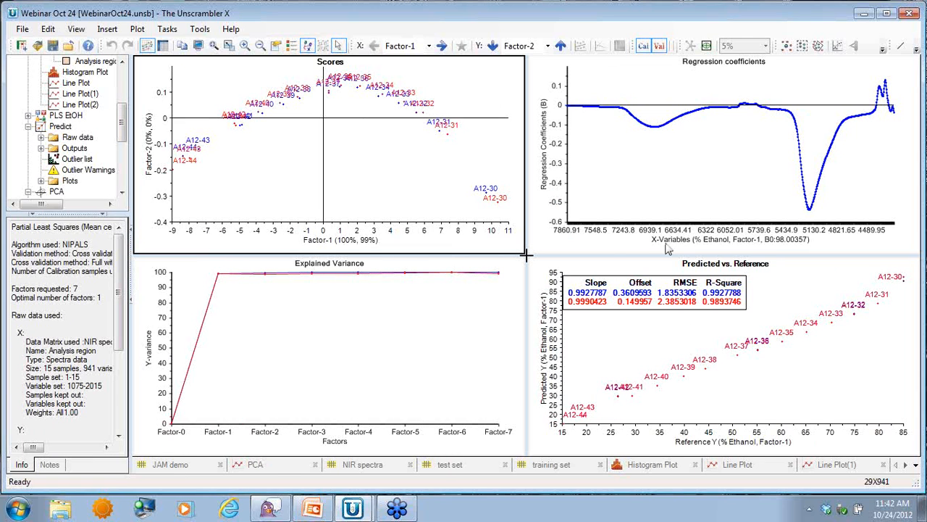
Step: Hide the validation samples in the Scores plot and create three sample-grouping row sets from the EtOH column of NIR spectra
left_click(405, 189)
left_click(659, 46)
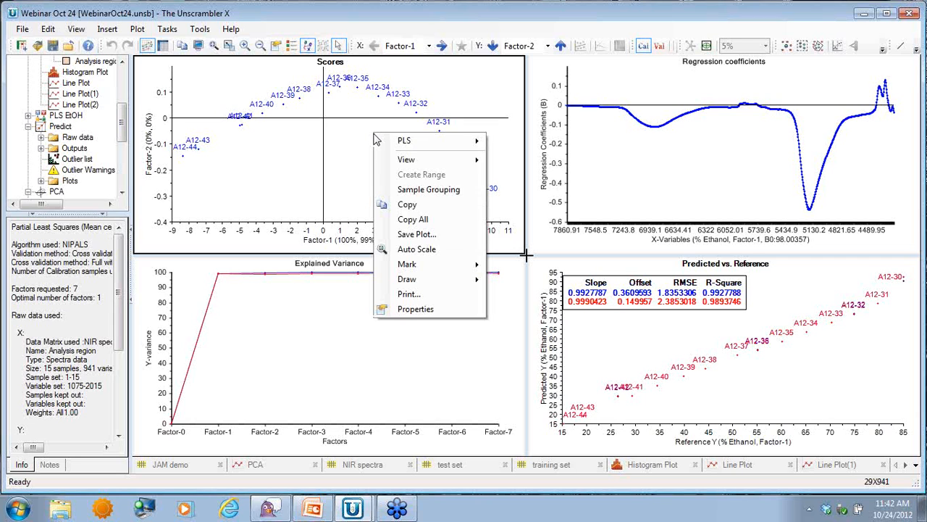
left_click(399, 193)
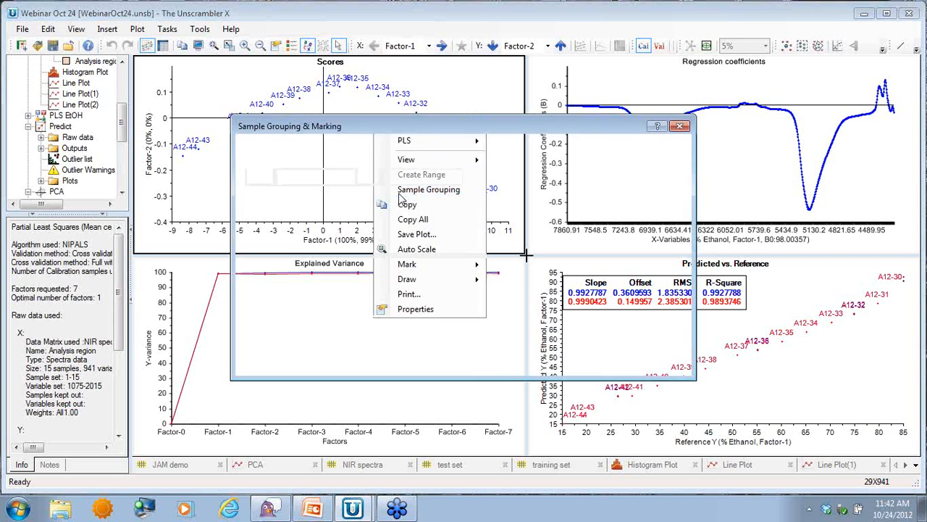
left_click(454, 158)
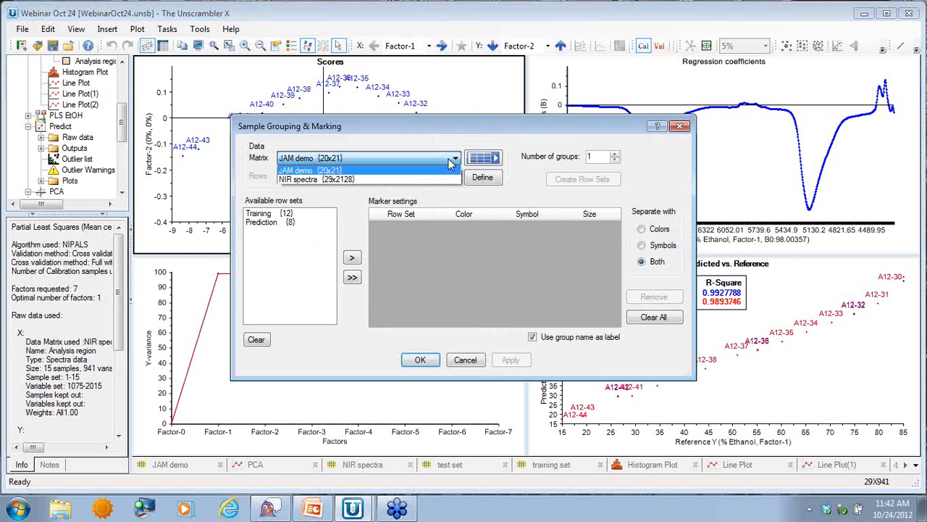
left_click(434, 179)
left_click(434, 178)
left_click(428, 203)
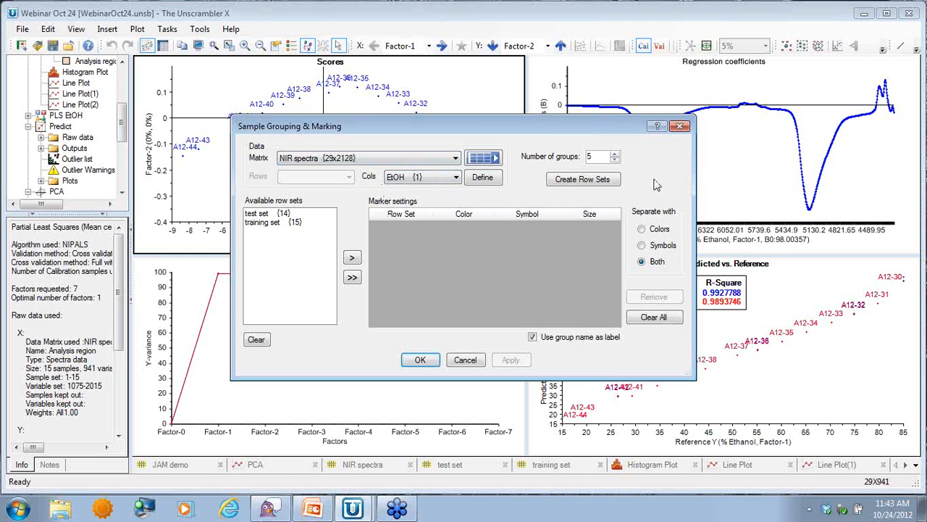
left_click(615, 160)
left_click(598, 189)
Step: Mark the Scores plot samples by range1, range2 and range3, separated with both colors and symbols
left_click_drag(280, 233, 277, 247)
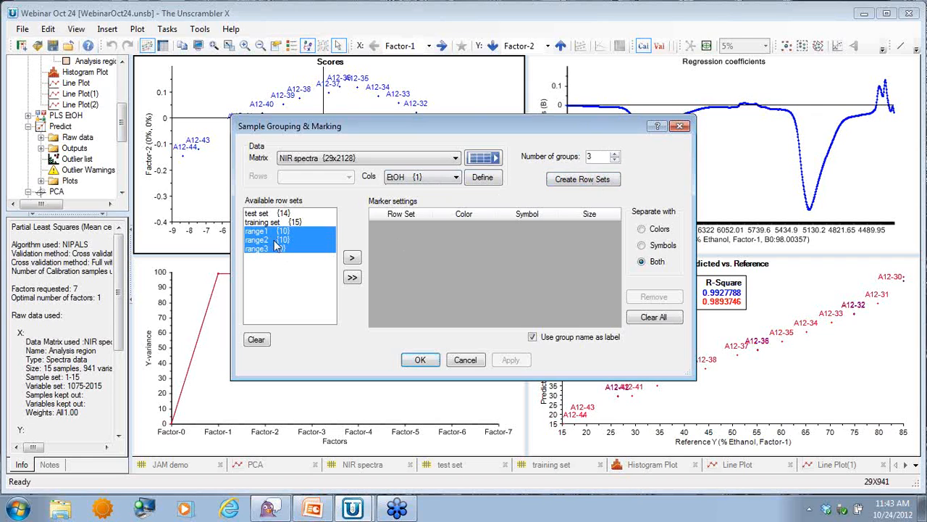
left_click(354, 258)
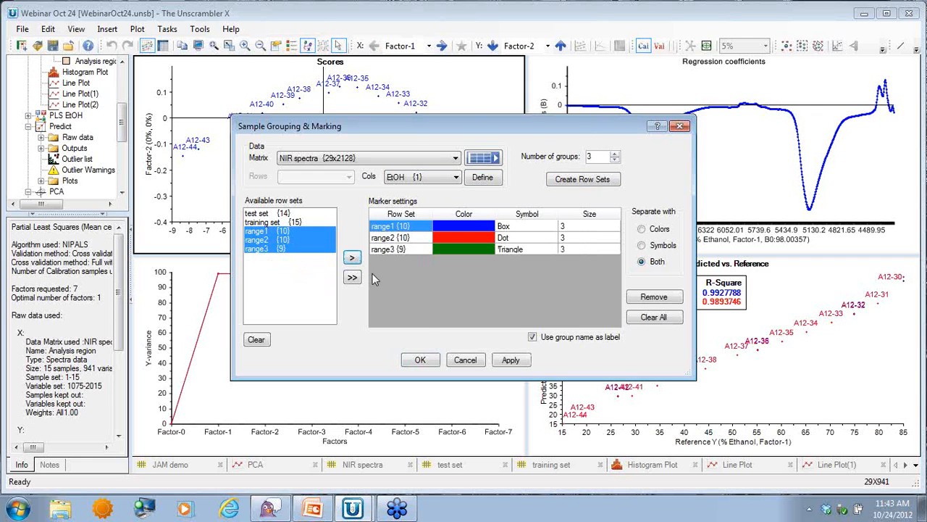
left_click(511, 363)
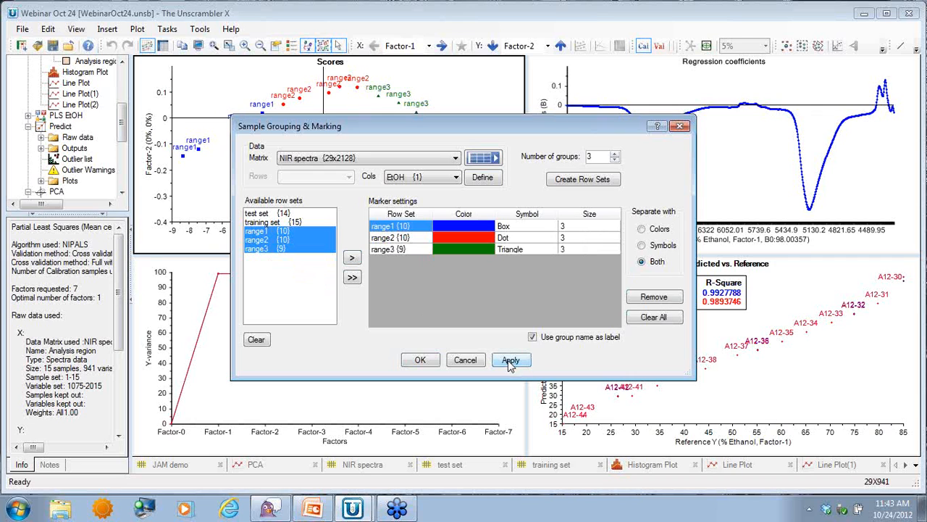
left_click(421, 360)
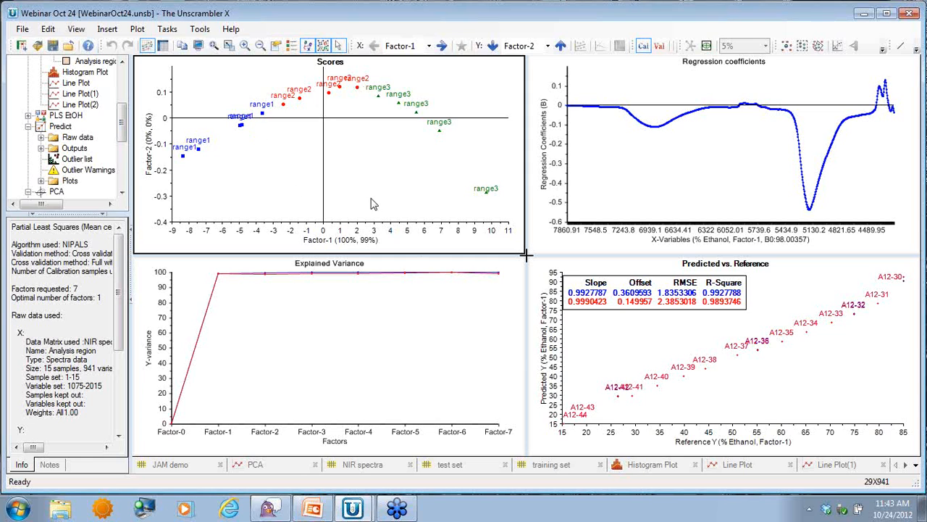
Step: Compare the Regression coefficients plot with the full-range spectra in Line Plot(1), and return to the PLS overview
left_click(620, 180)
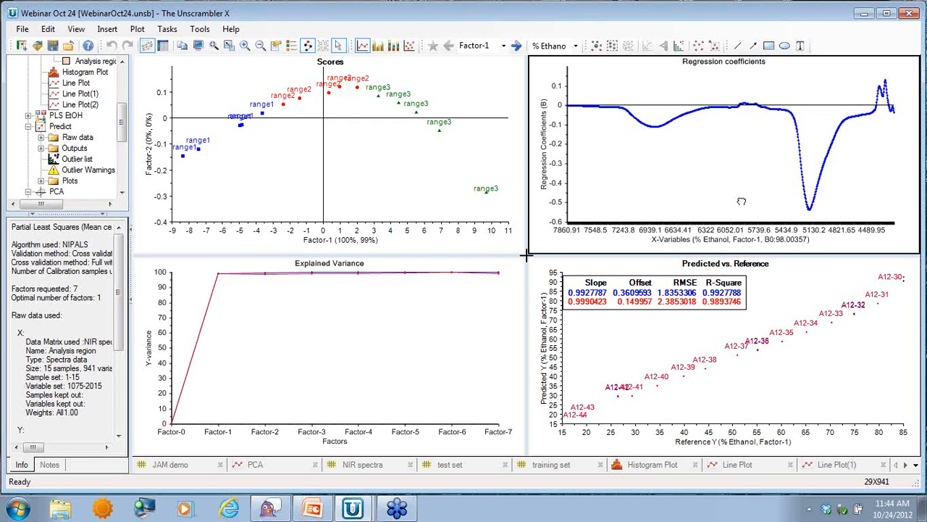
mouse_move(651, 129)
mouse_move(585, 108)
left_click(840, 464)
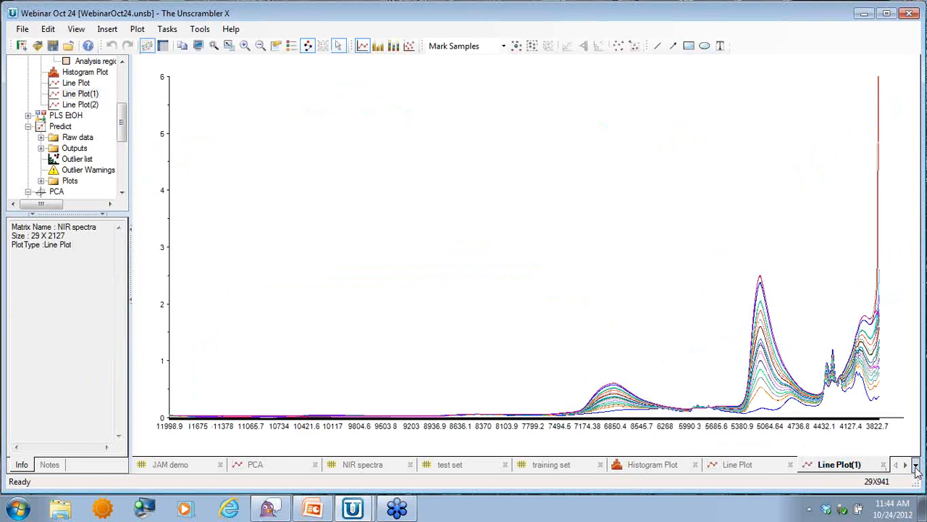
left_click(905, 464)
left_click(906, 464)
left_click(905, 464)
left_click(905, 464)
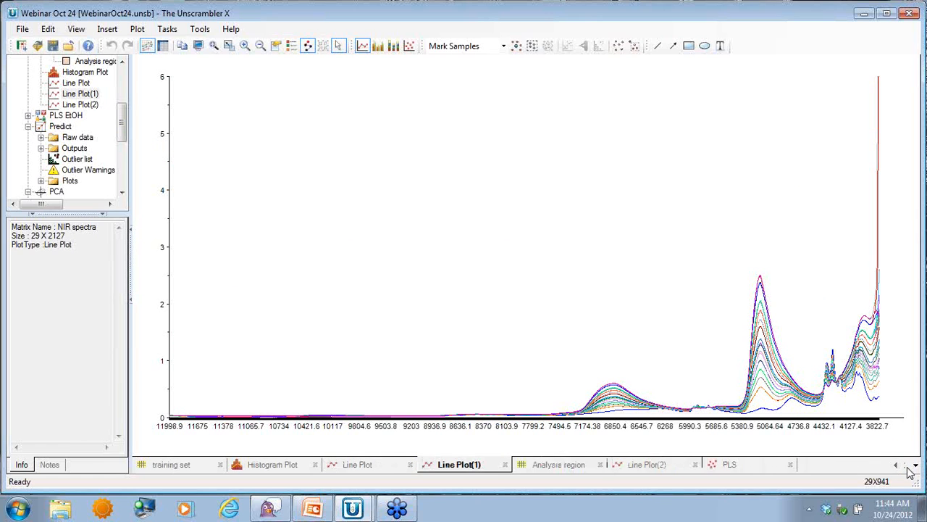
left_click(772, 467)
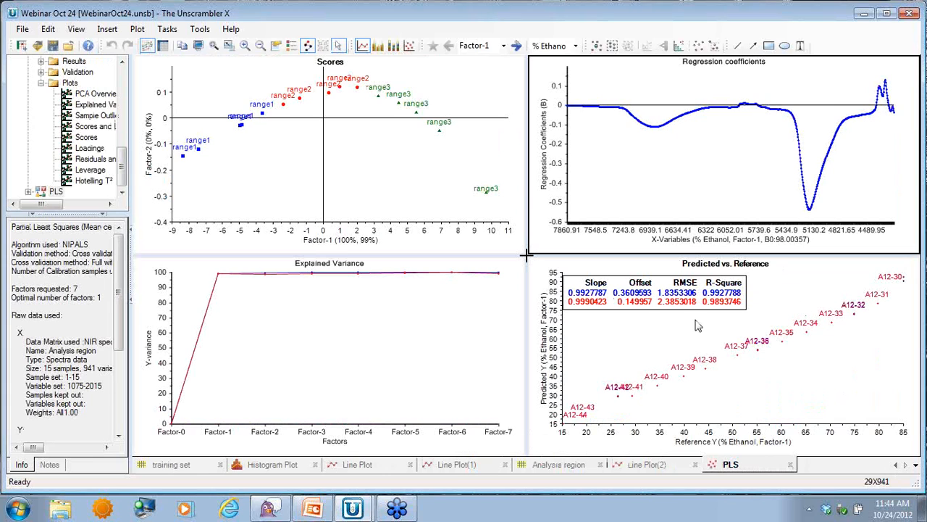
Step: Display the legend in the Explained Variance plot
left_click(338, 360)
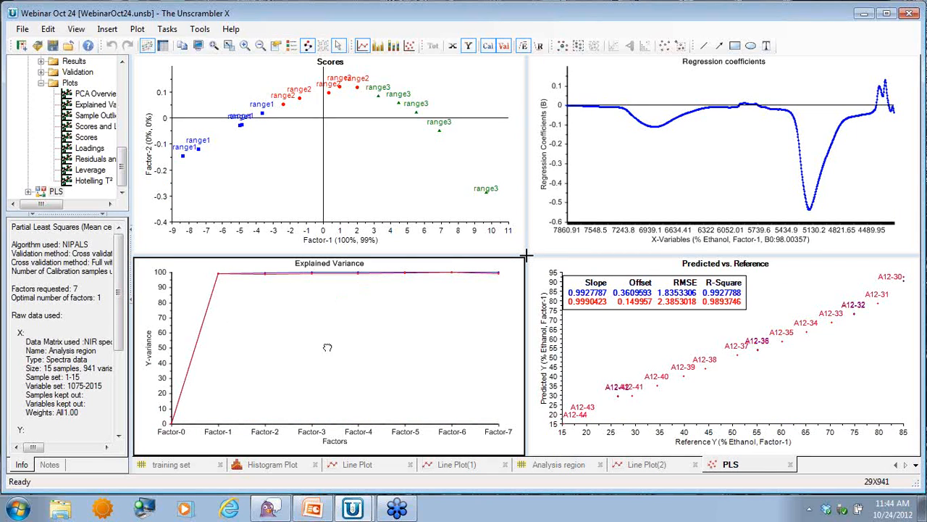
left_click(292, 45)
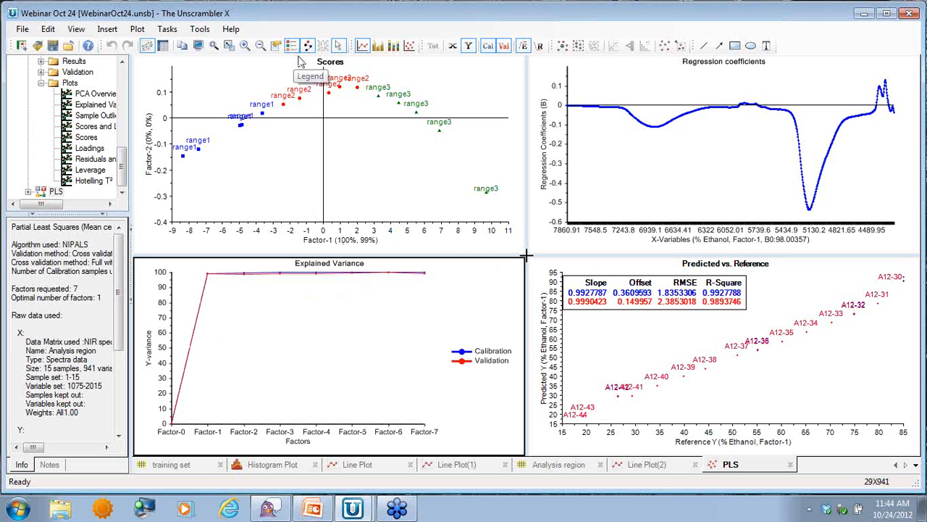
Step: Examine the Explained Variance, Regression coefficients and Predicted vs. Reference plots in the PLS overview
left_click(292, 46)
left_click(292, 45)
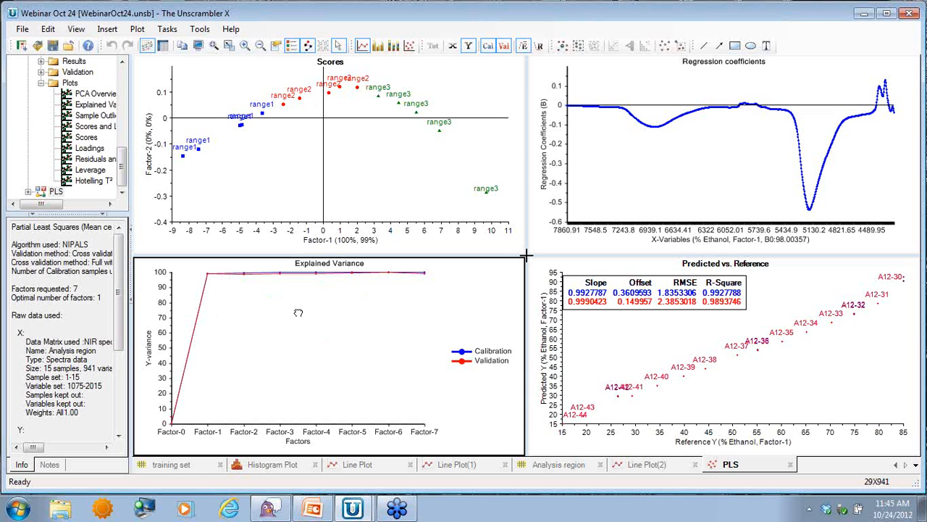
left_click(606, 342)
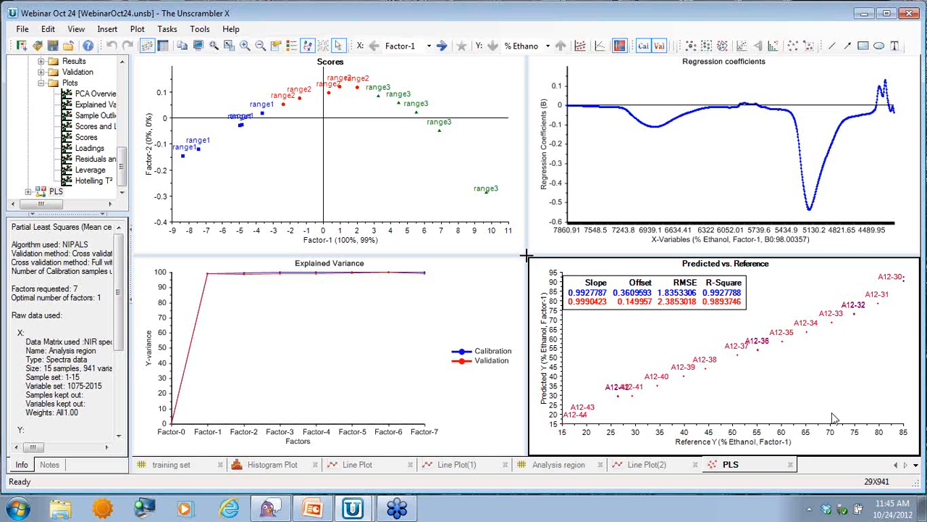
left_click(733, 172)
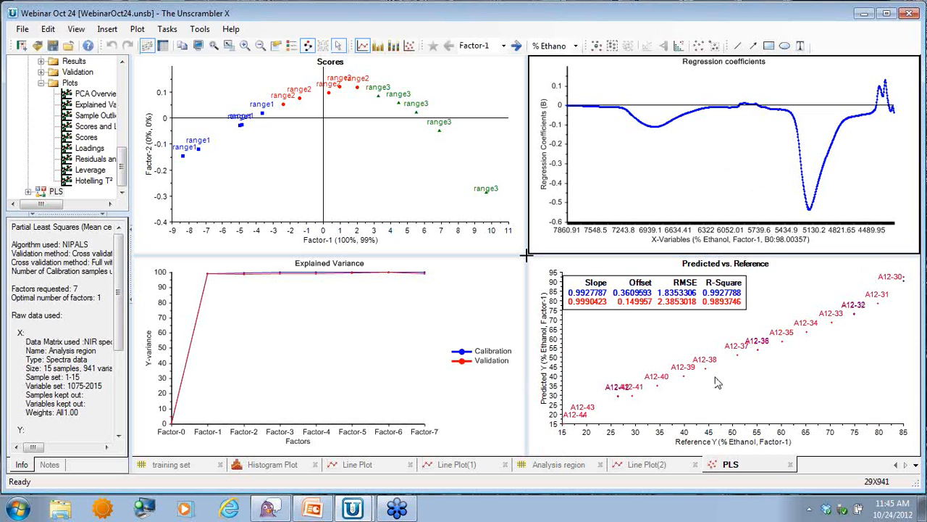
left_click(623, 360)
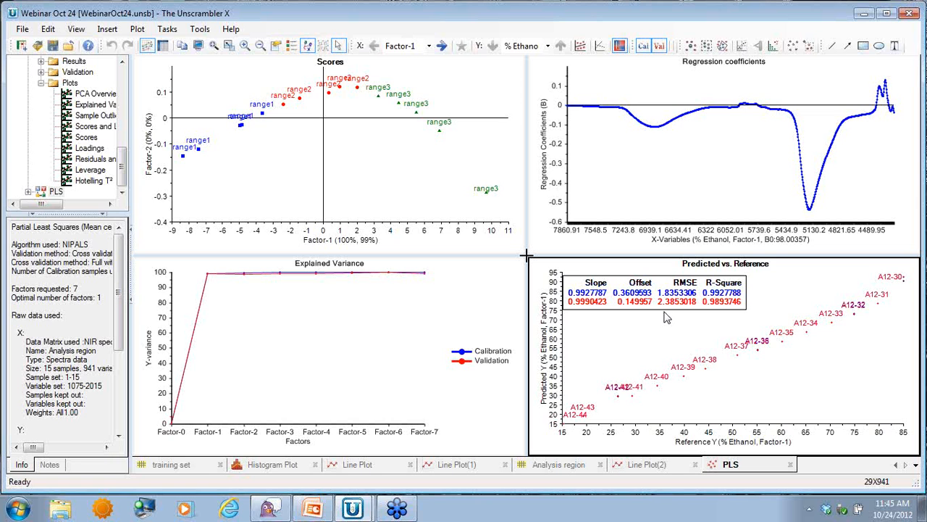
Step: Switch to PowerPoint and present the slide on PLS regression of % ethanol vs. spectral data
left_click(314, 509)
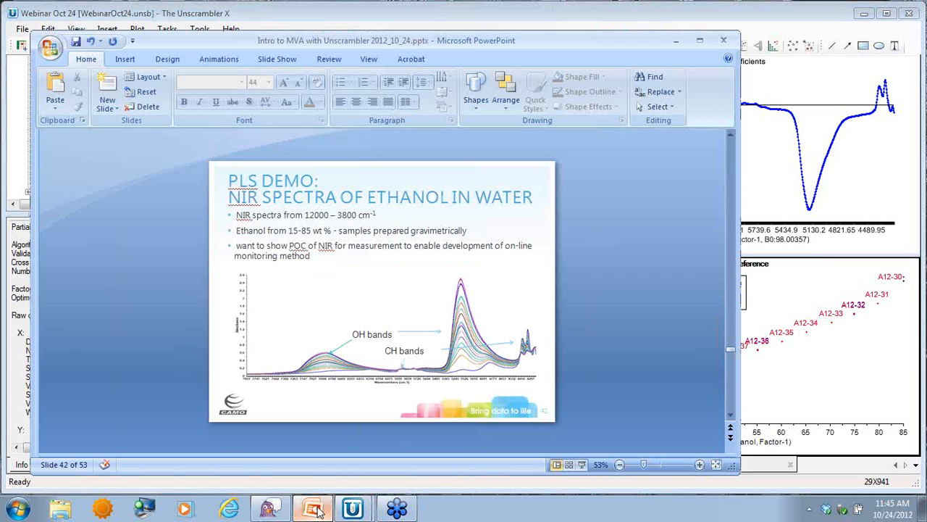
left_click(582, 465)
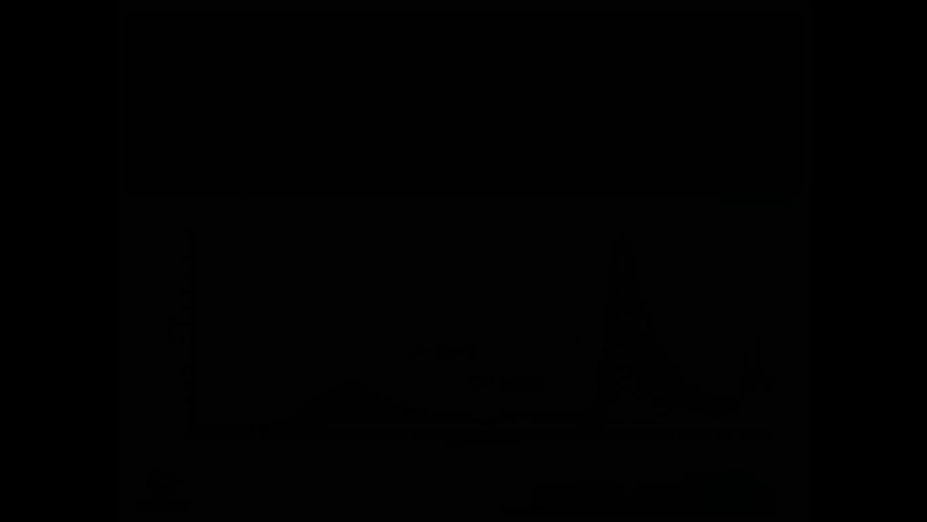
key("Right")
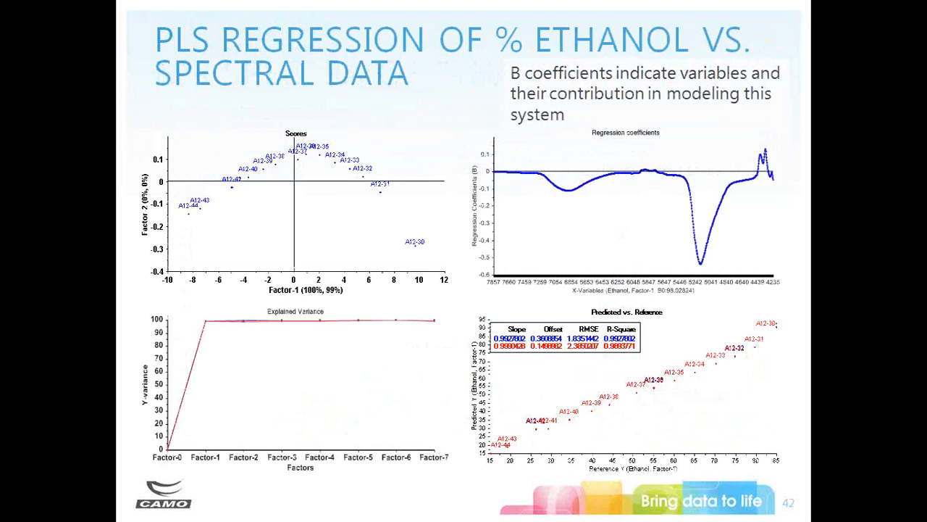
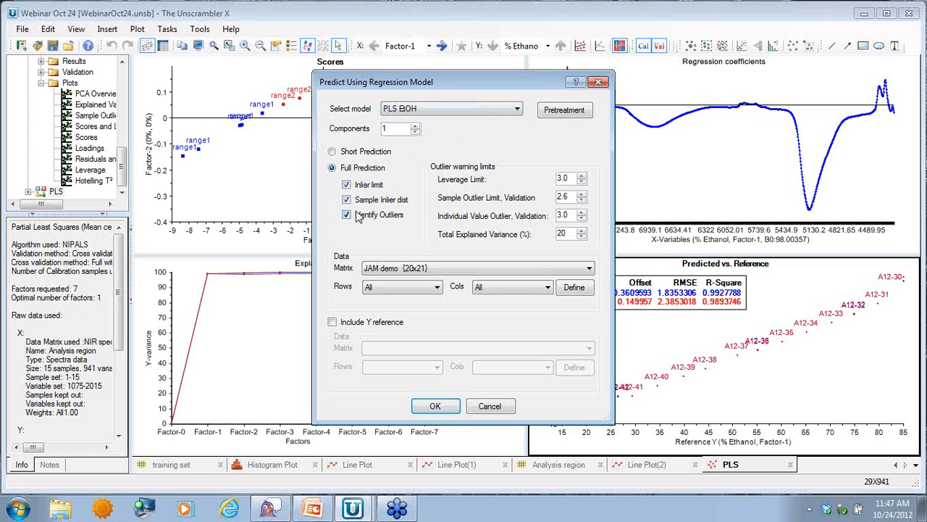
Step: Set the prediction data to the NIR spectra matrix with test set rows and Analysis region columns, and include a Y reference
left_click(488, 268)
left_click(449, 288)
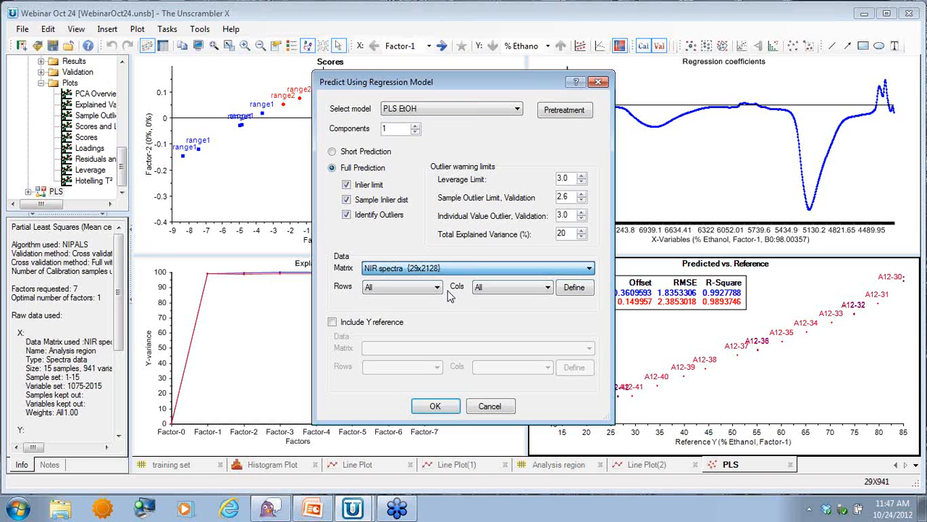
left_click(436, 289)
left_click(421, 306)
left_click(511, 288)
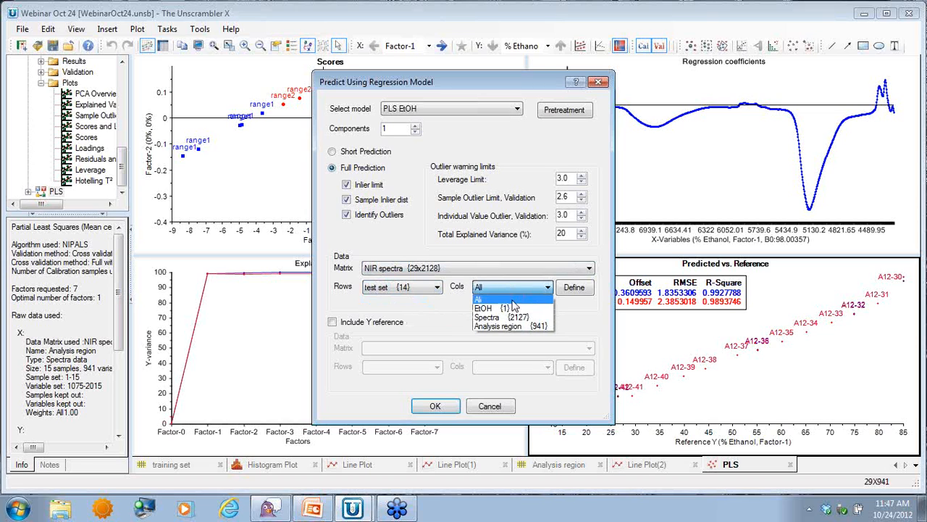
left_click(511, 326)
left_click_drag(612, 294, 691, 294)
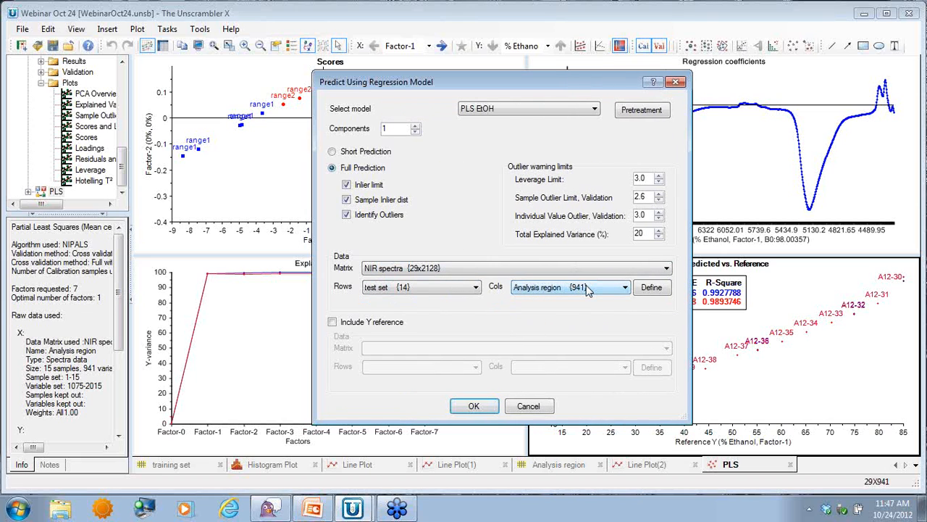
left_click(588, 288)
left_click(585, 315)
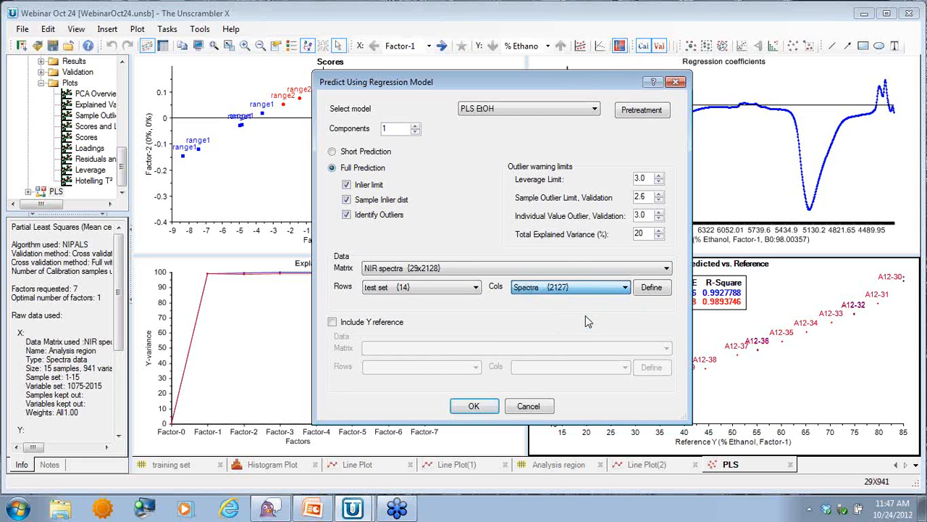
left_click(332, 323)
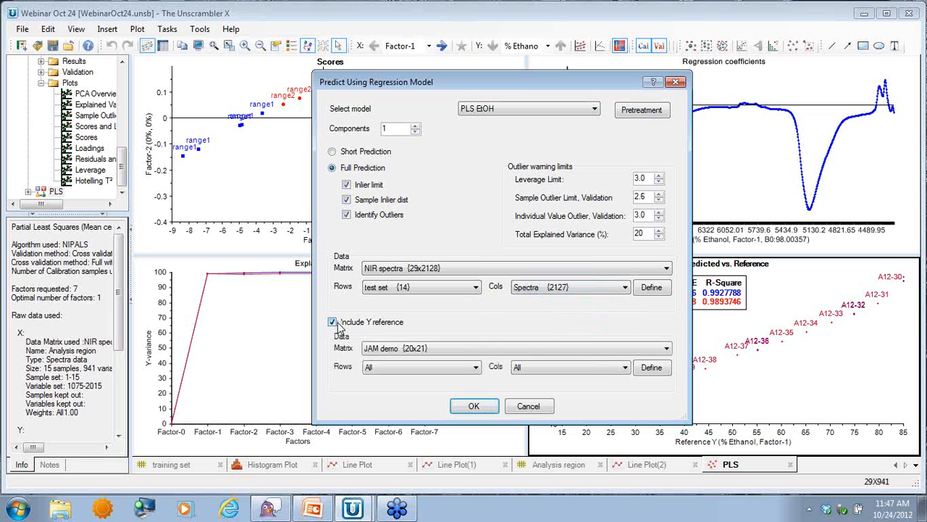
left_click(583, 291)
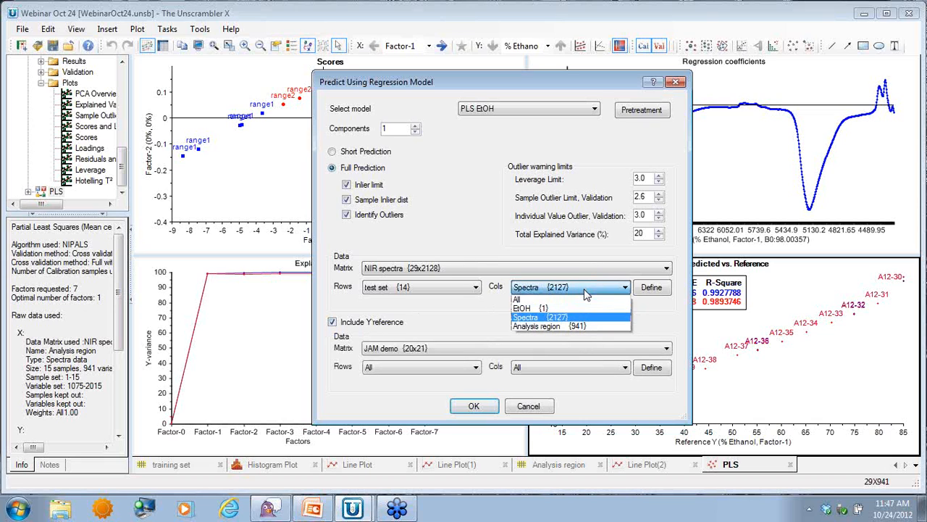
left_click(579, 327)
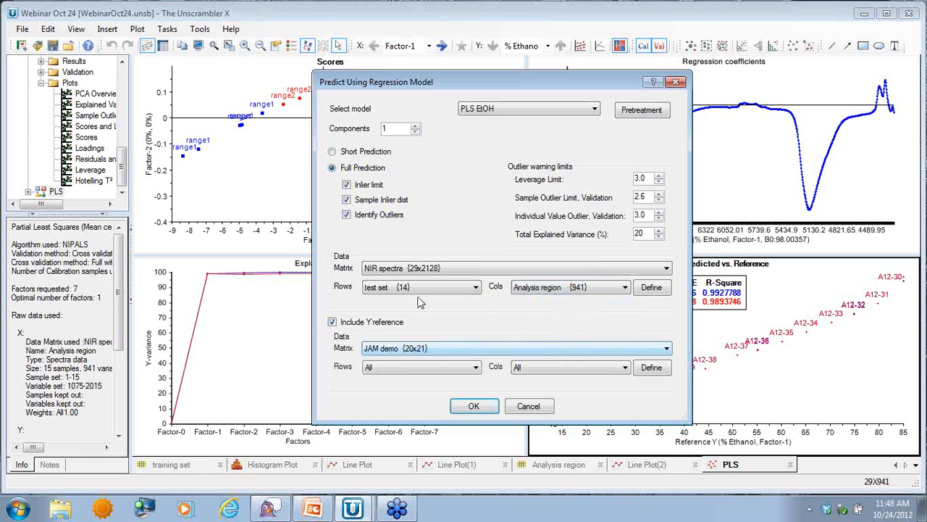
Step: Set the Y reference to the EtOH column of the NIR spectra test set and run the prediction
left_click(436, 354)
left_click(432, 369)
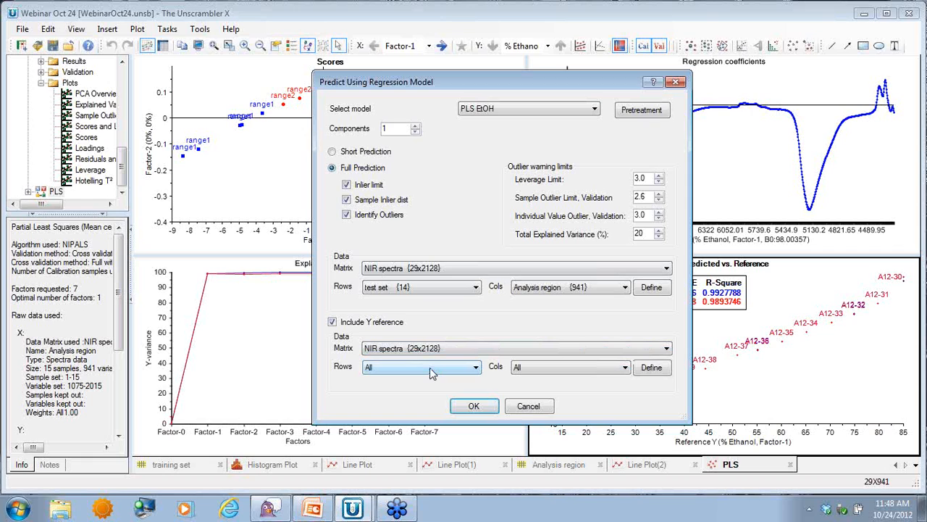
left_click(414, 370)
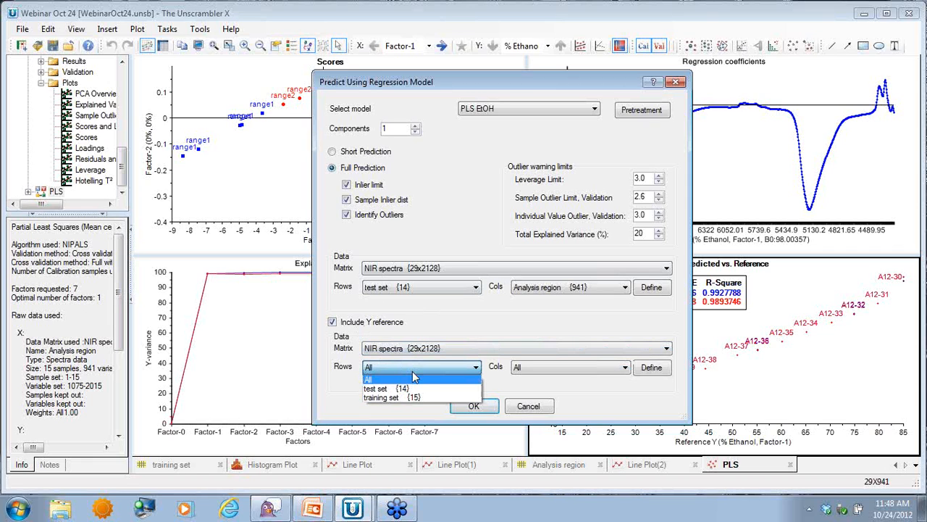
left_click(412, 388)
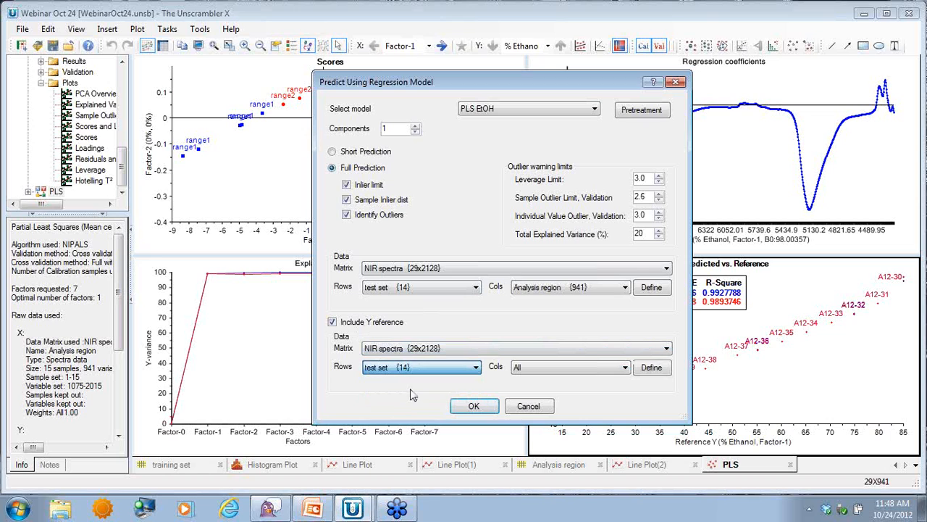
left_click(526, 369)
left_click(535, 390)
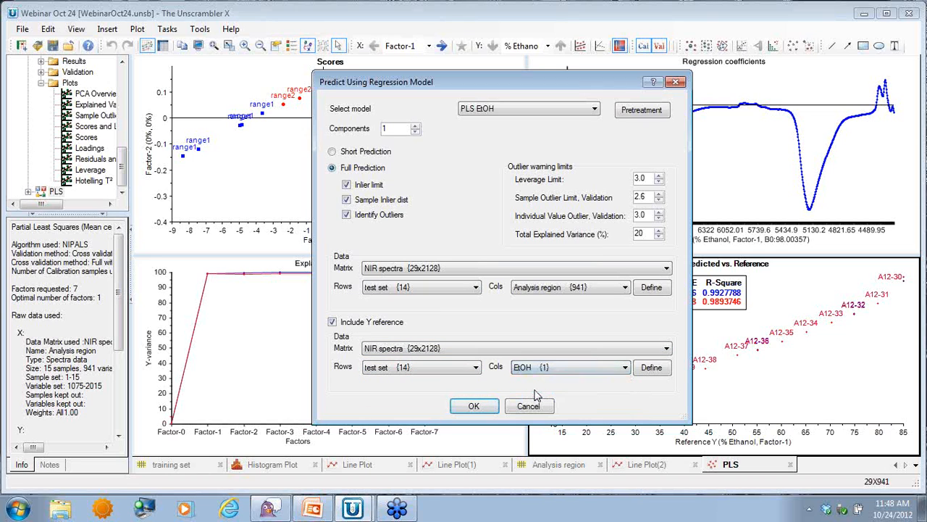
left_click(475, 406)
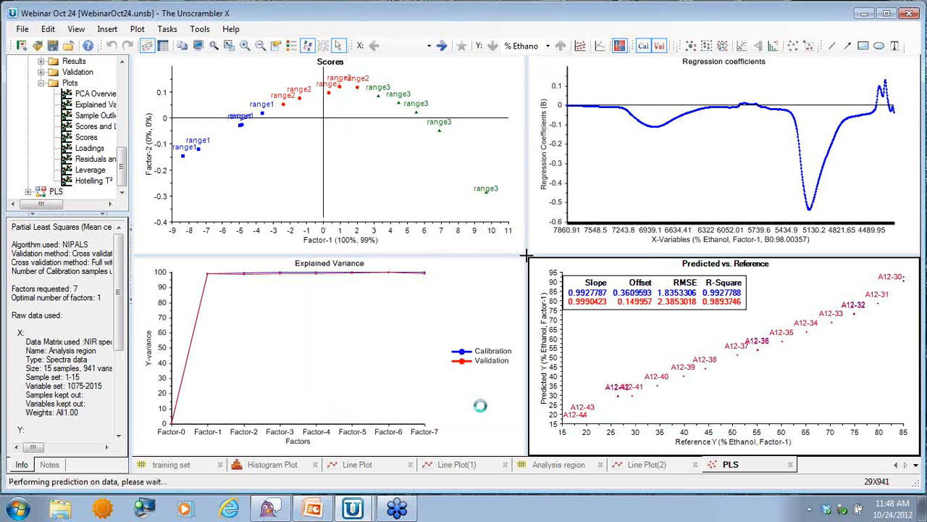
left_click(484, 297)
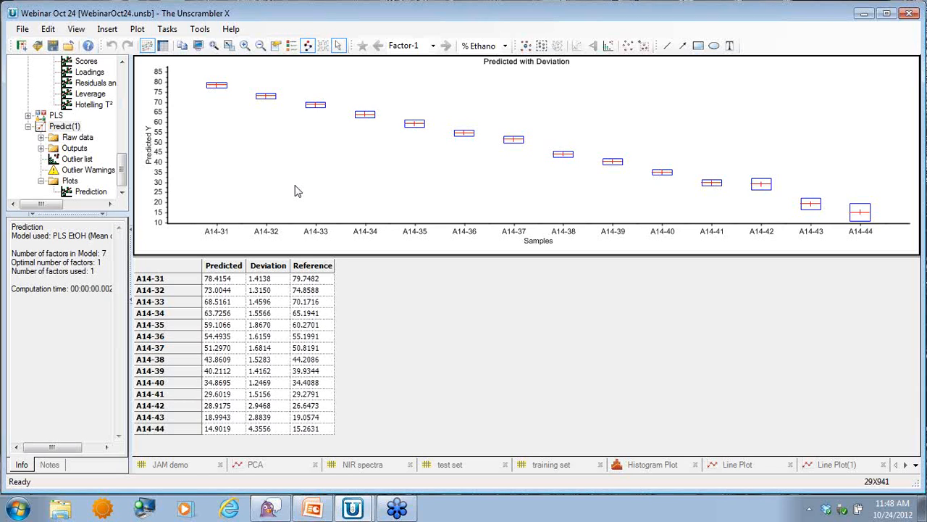
Step: Compare the predicted and reference values of sample A14-31 in the prediction table
left_click(226, 281)
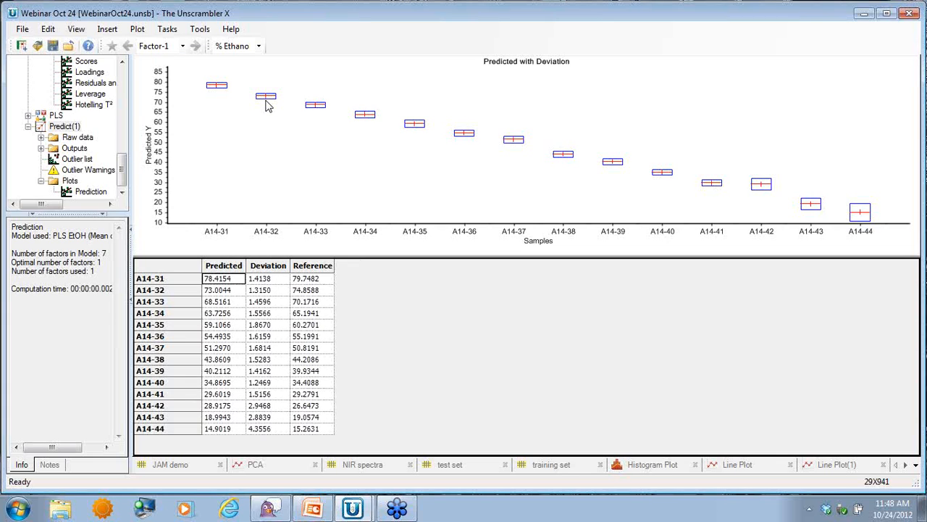
left_click(320, 279)
left_click(321, 270)
left_click(322, 281)
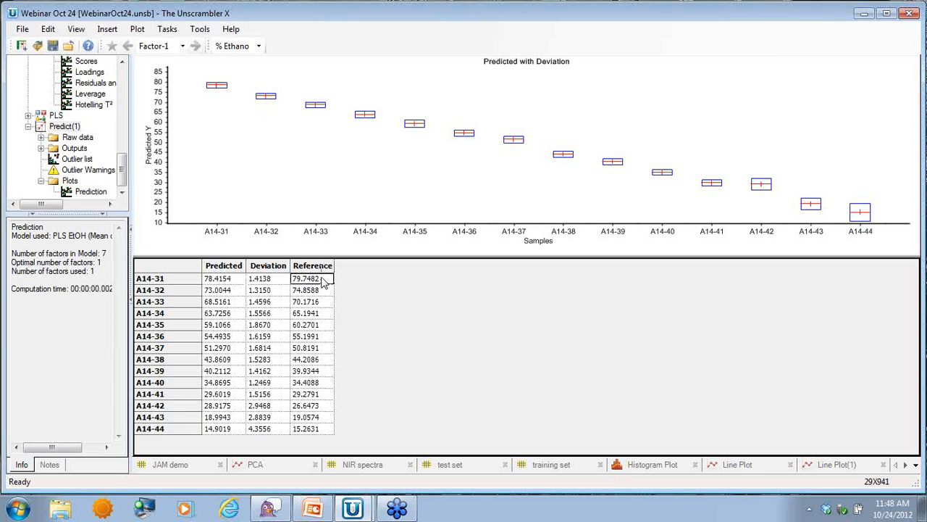
Step: View the Predicted vs. Reference plot of the prediction, and restore the Predicted with Deviation plot
left_click(314, 176)
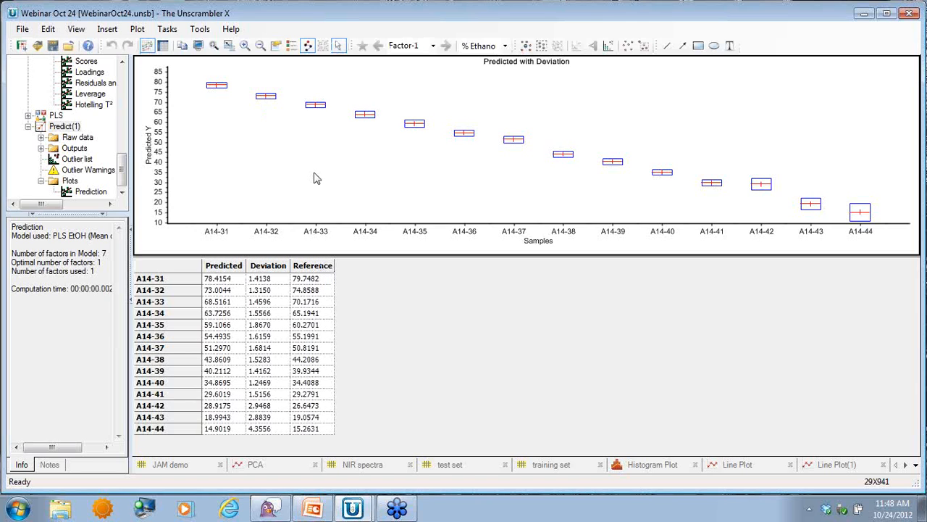
left_click(167, 30)
mouse_move(137, 31)
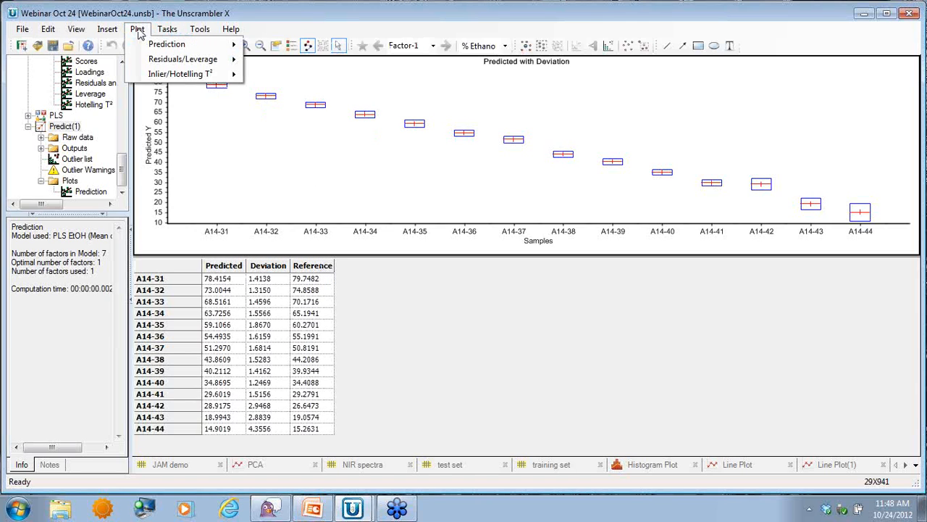
mouse_move(150, 46)
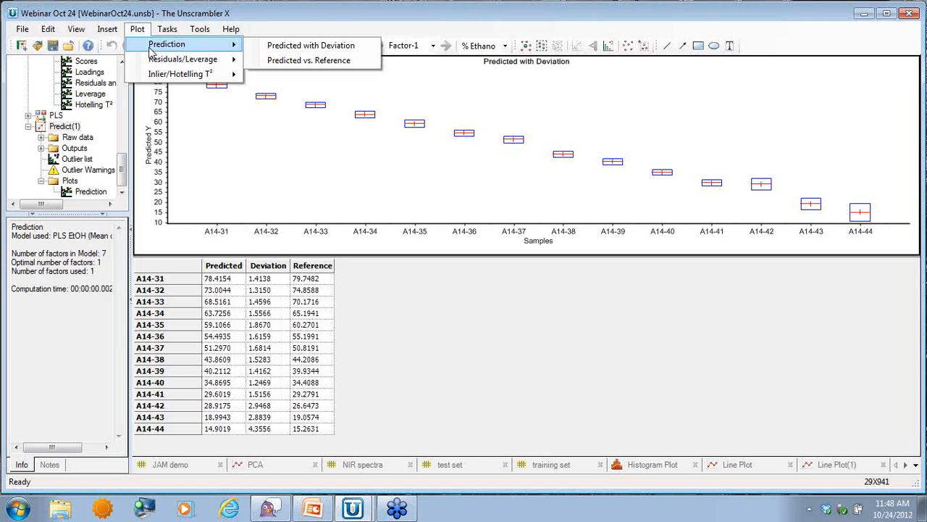
left_click(297, 62)
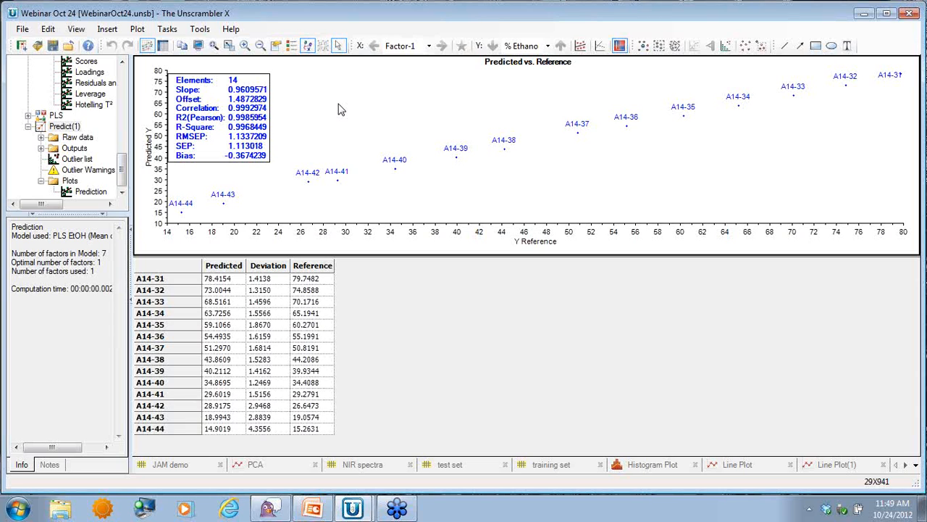
left_click(137, 29)
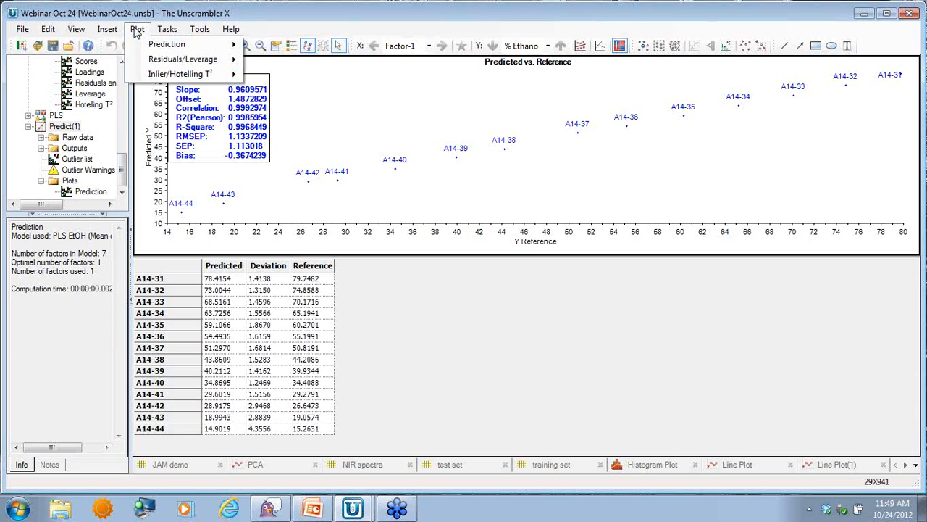
mouse_move(146, 48)
left_click(291, 46)
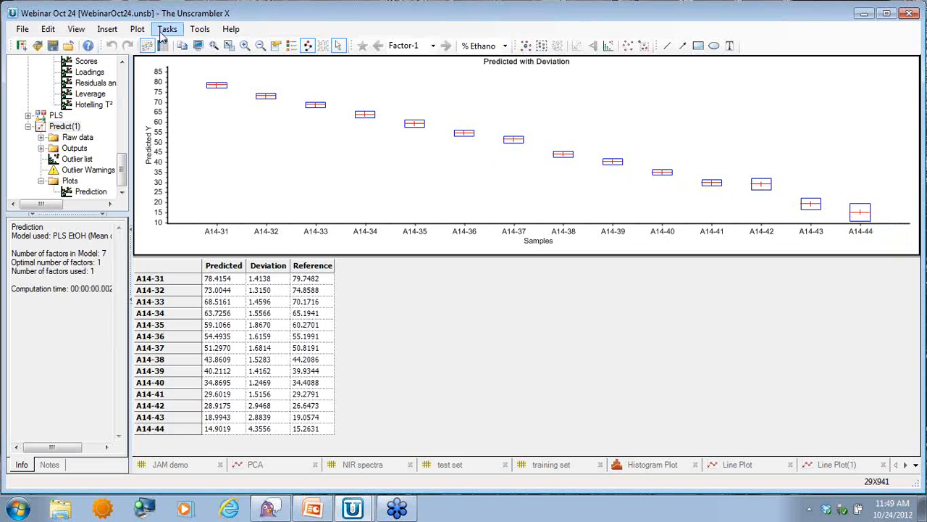
Step: Display the Inliers vs. Hotelling T² plot for the predicted samples
left_click(138, 30)
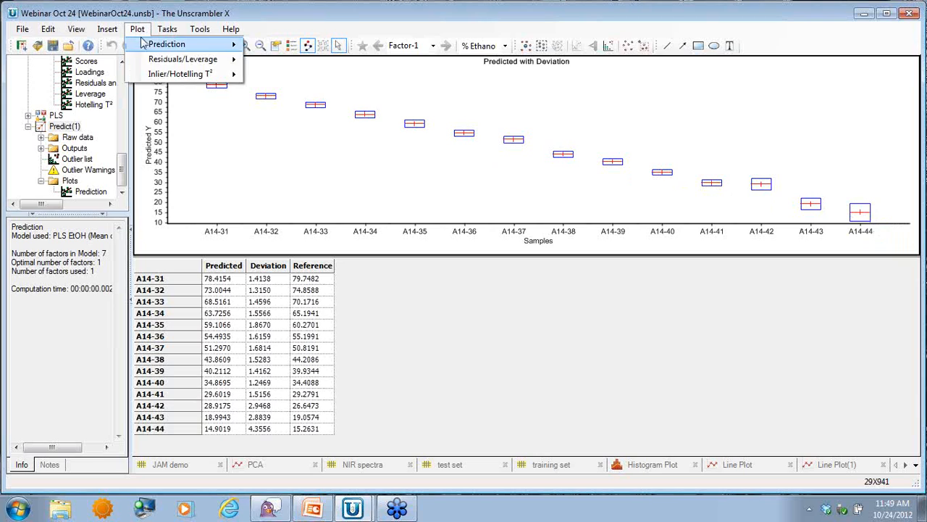
mouse_move(152, 76)
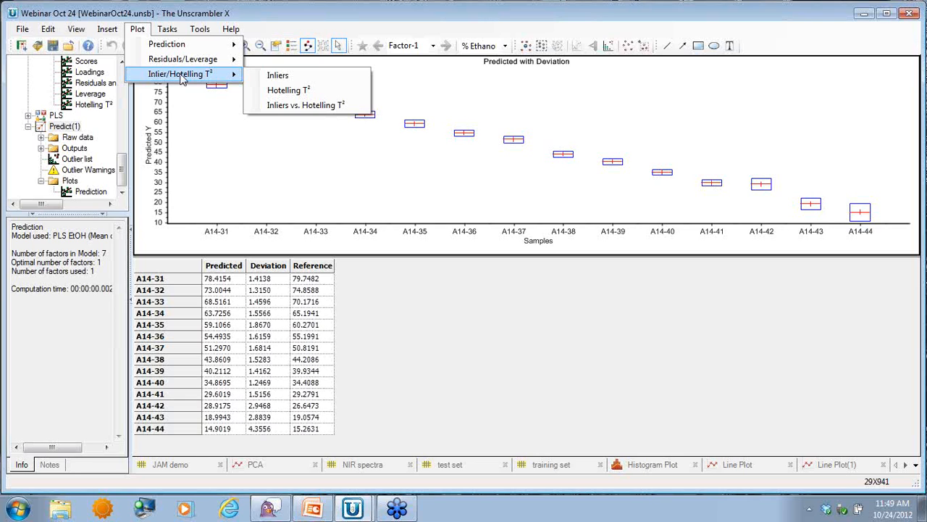
left_click(307, 113)
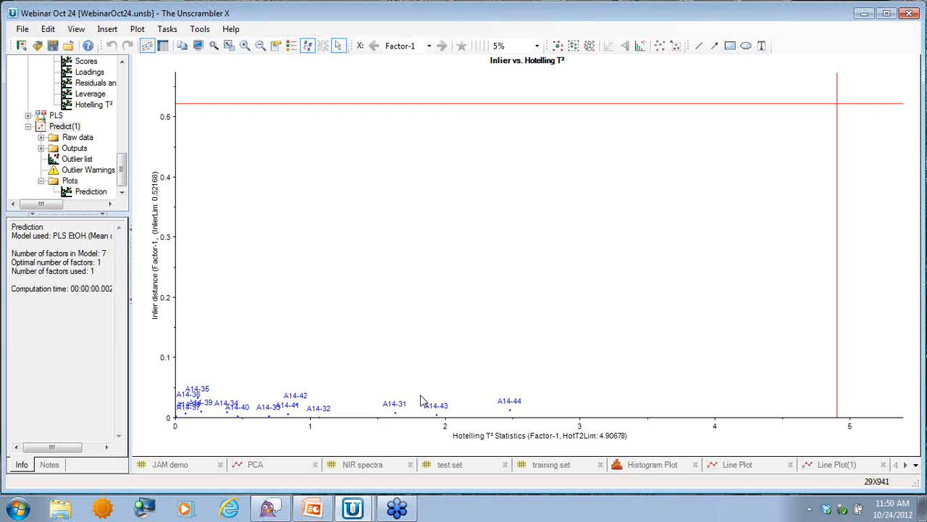
Step: Return to the Predicted with Deviation plot and switch to the PowerPoint presentation
left_click(137, 30)
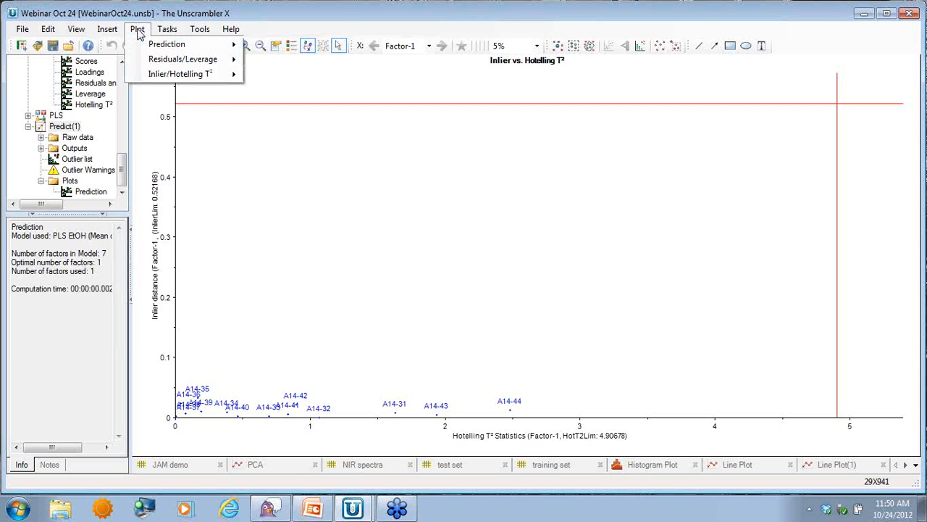
mouse_move(218, 44)
left_click(289, 44)
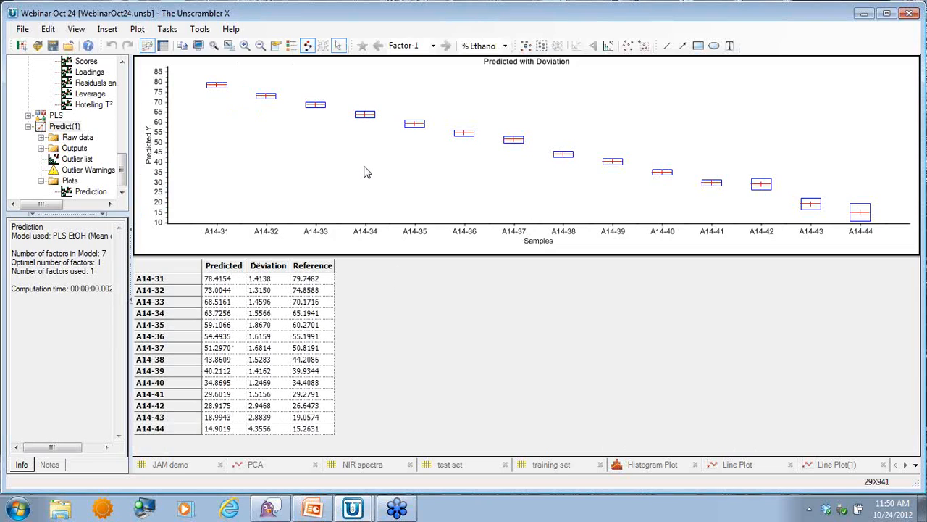
left_click(312, 508)
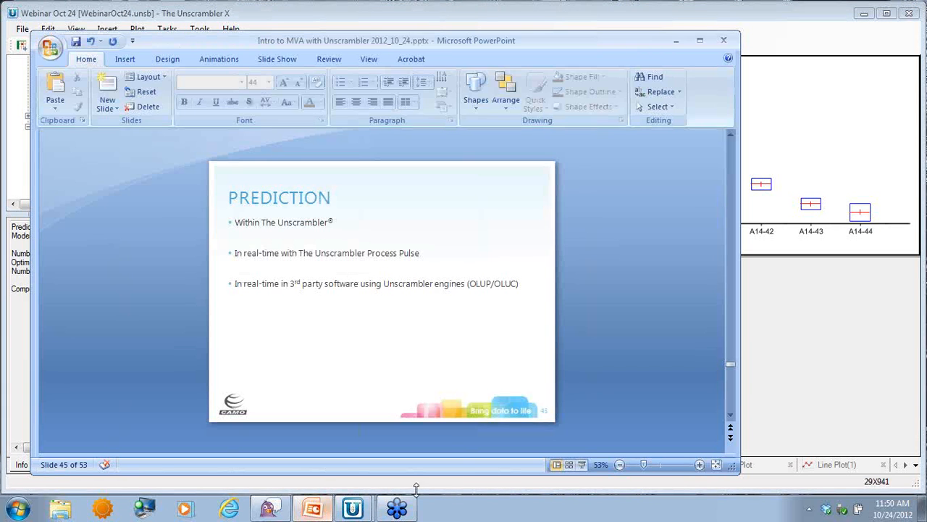
Step: Start the slide show from the current slide and advance to the Prediction on New Samples slide
left_click(582, 465)
key("Right")
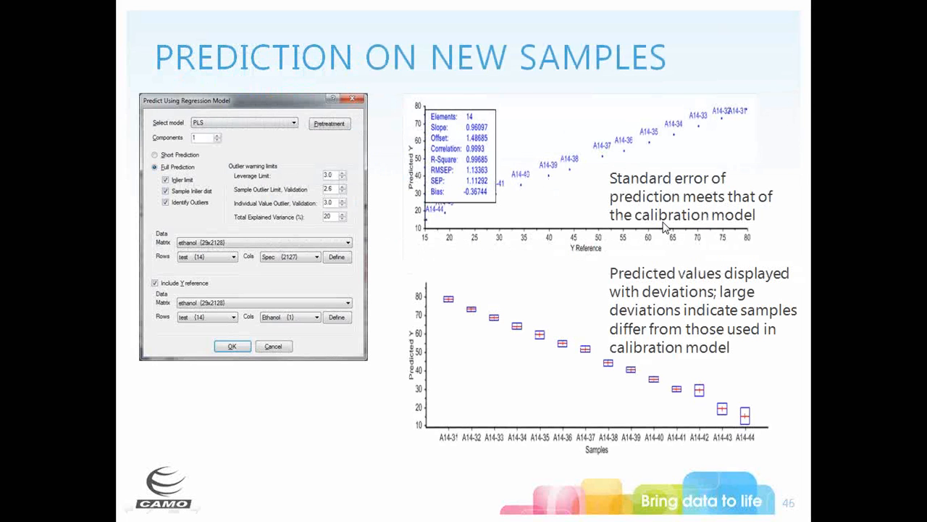
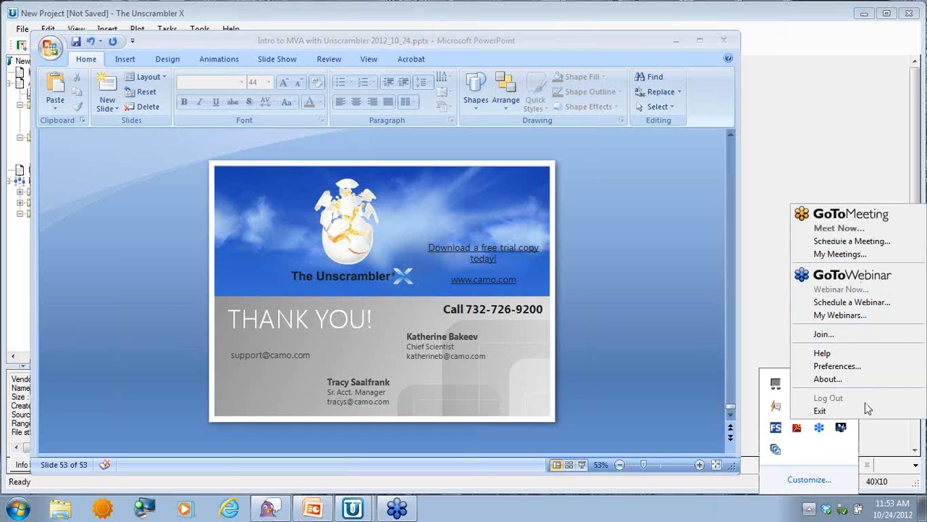
Step: In the New Project window of The Unscrambler X, open eurowork.xls from the Webinar data folder for Excel import
left_click(865, 172)
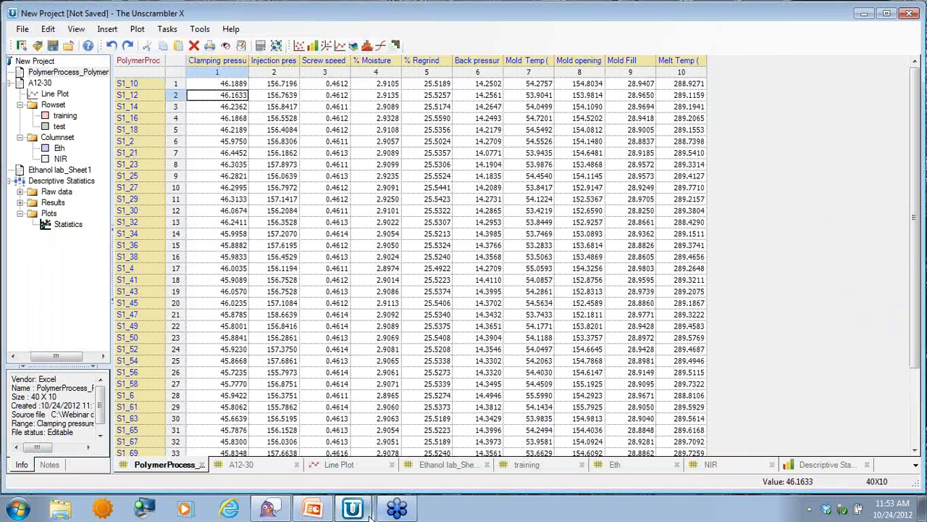
mouse_move(361, 515)
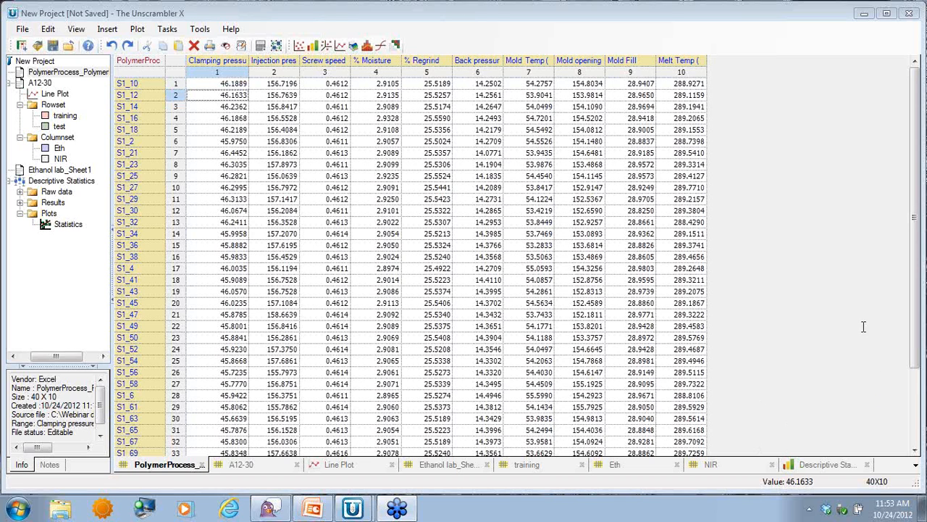
left_click(22, 33)
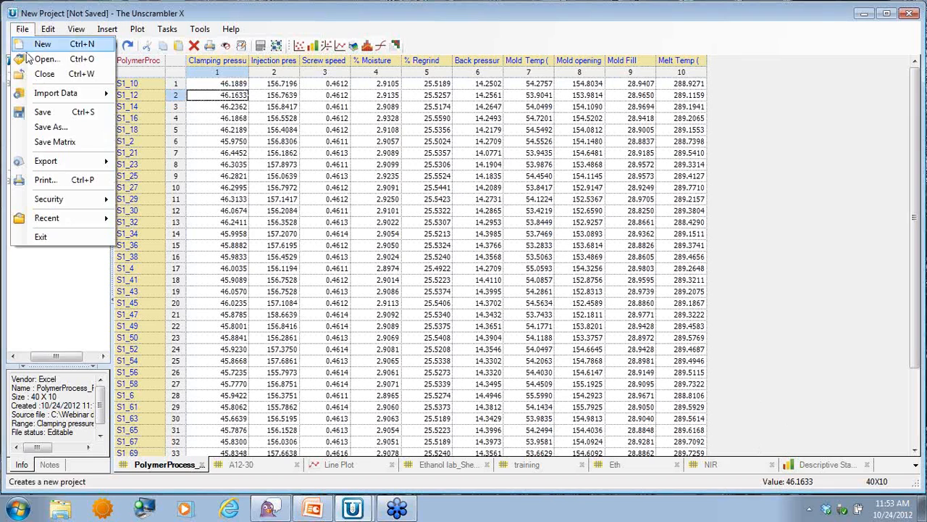
mouse_move(45, 99)
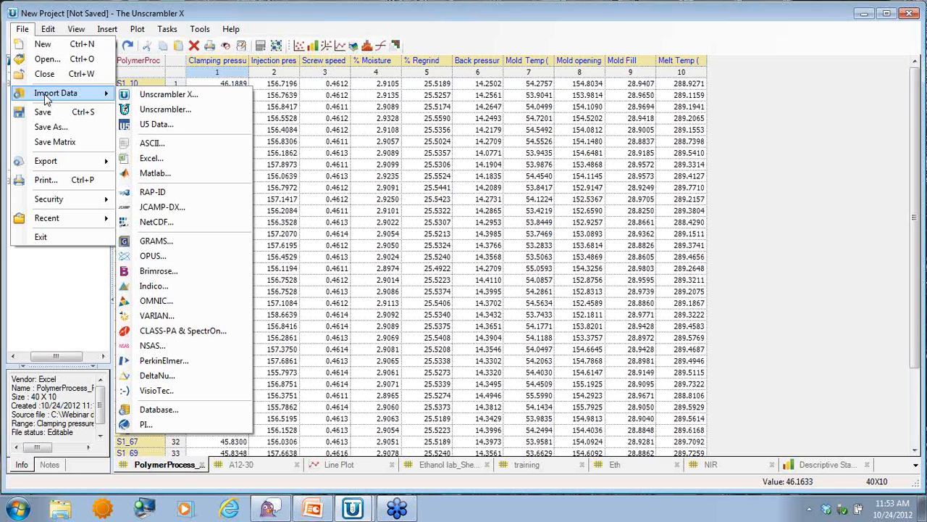
left_click(172, 159)
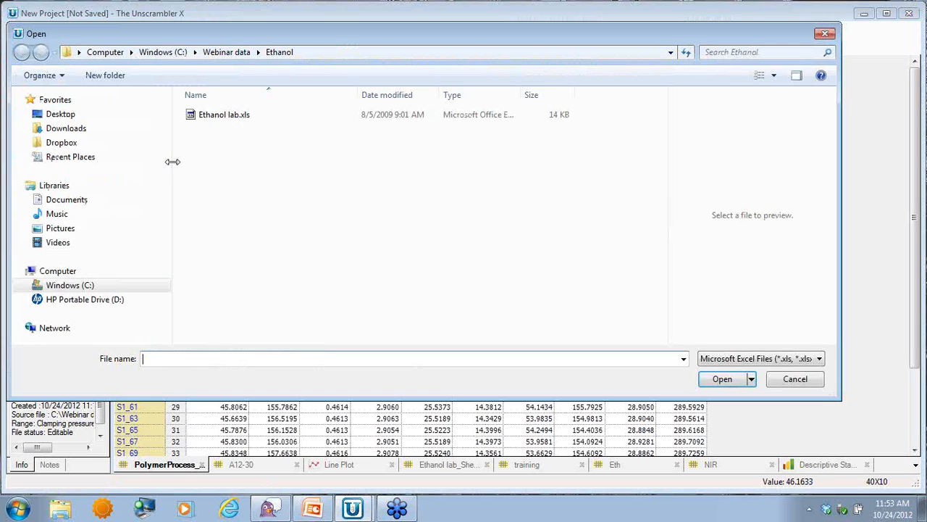
left_click(226, 52)
left_click(229, 203)
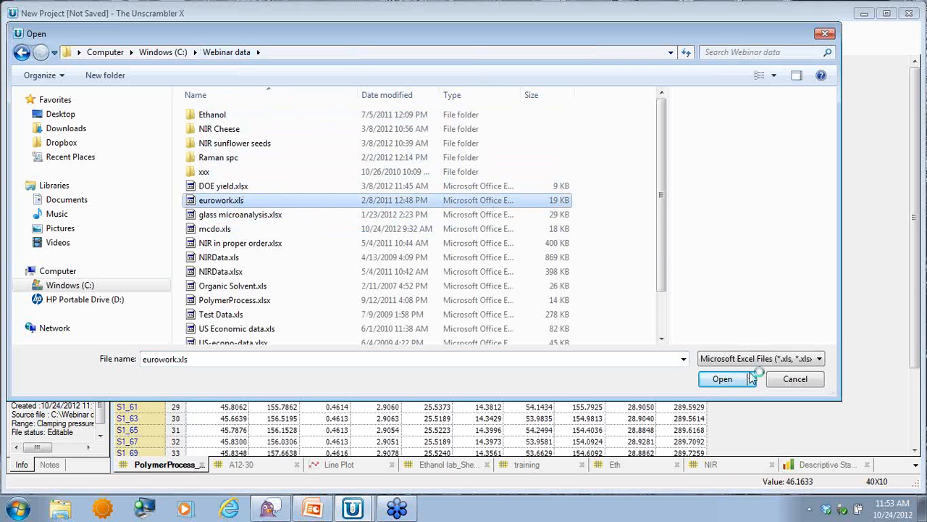
left_click(716, 383)
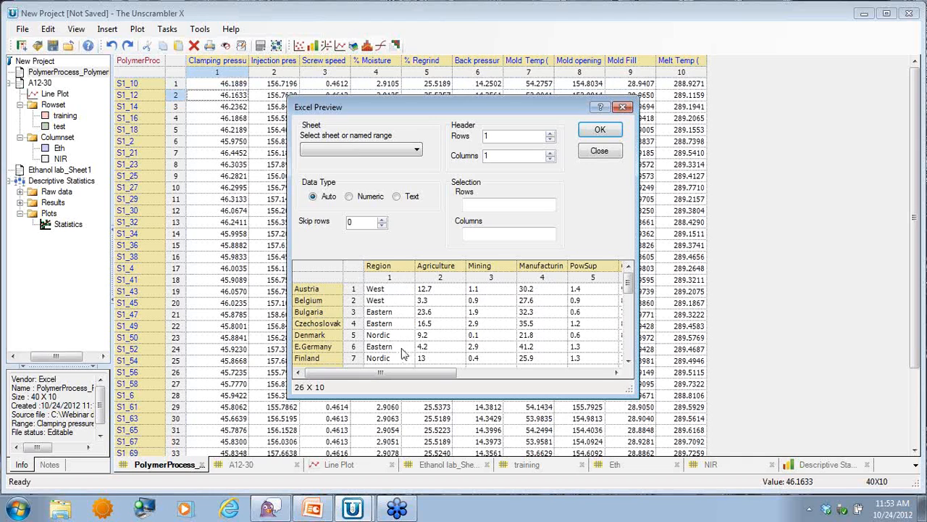
Step: Review the Excel preview and import the sheet with one header row, one header column and Auto data type
mouse_move(427, 372)
left_mouse_down()
mouse_move(576, 383)
mouse_move(434, 384)
left_mouse_up()
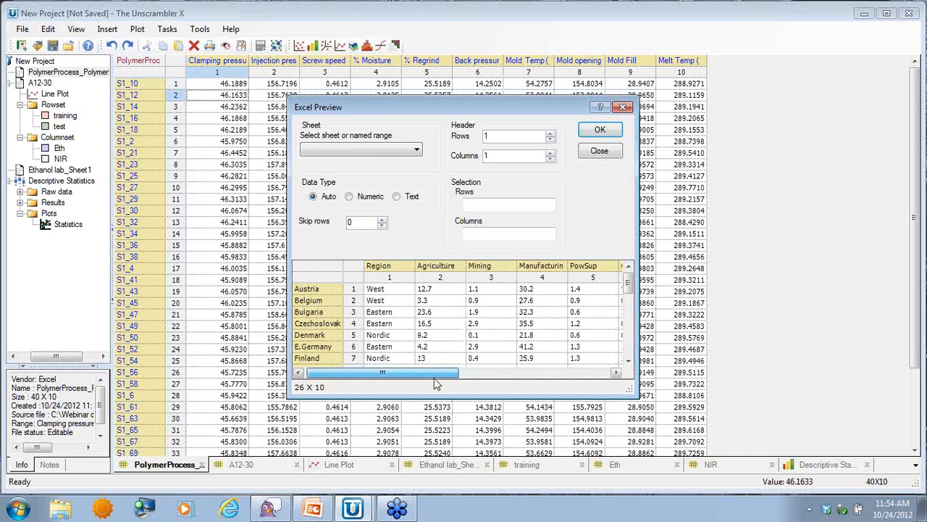
left_click(415, 151)
left_click(415, 151)
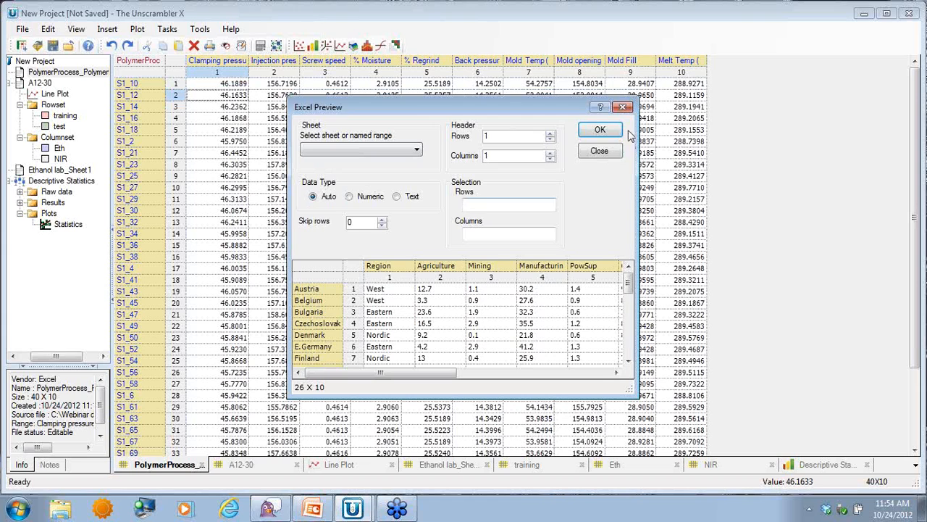
left_click(603, 132)
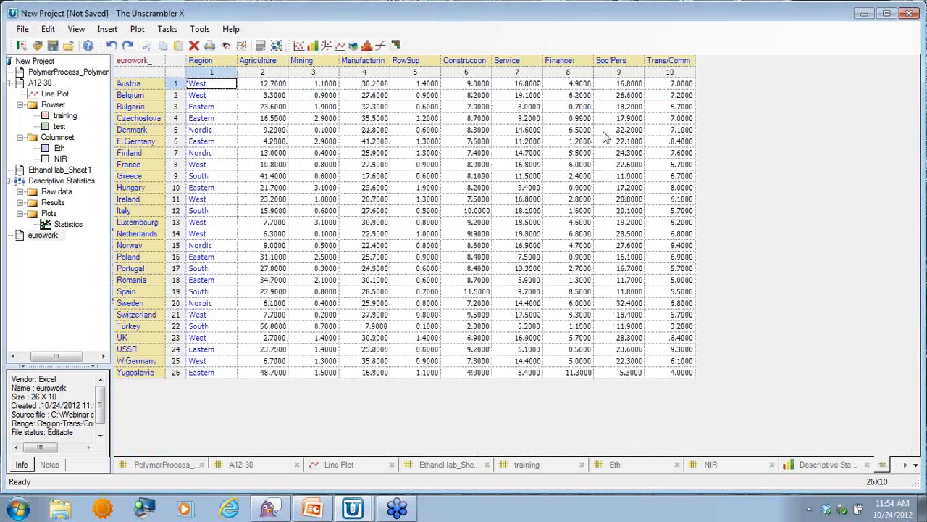
Step: Widen the row-name column of the eurowork_ table so the full country names fit
left_click(26, 238)
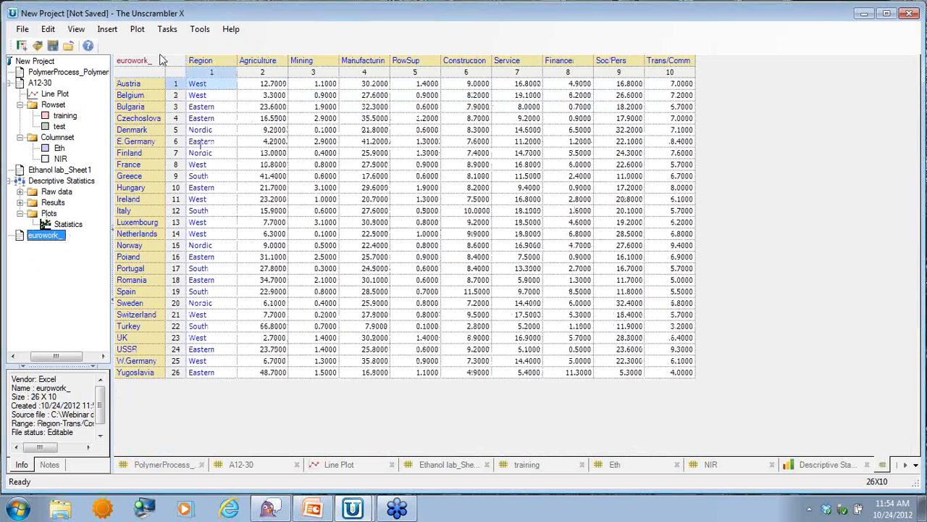
left_click(217, 72)
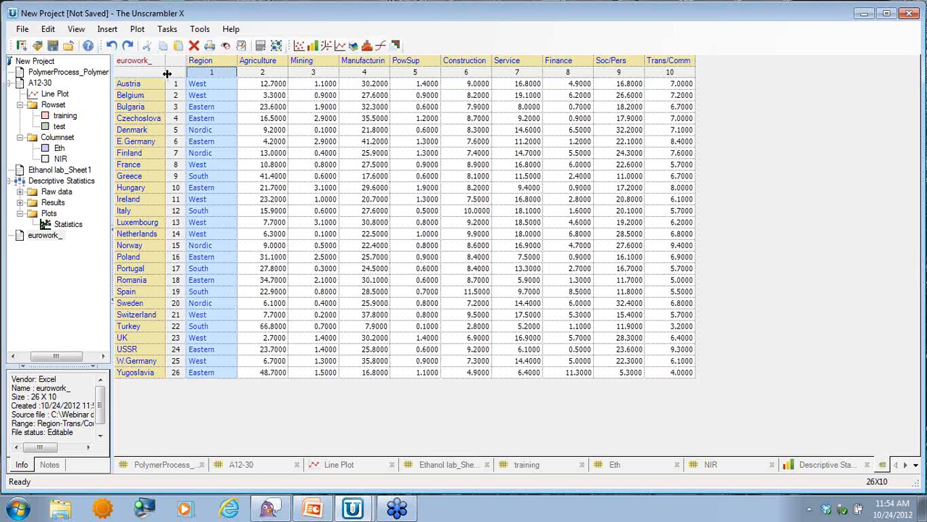
left_click_drag(166, 70, 195, 69)
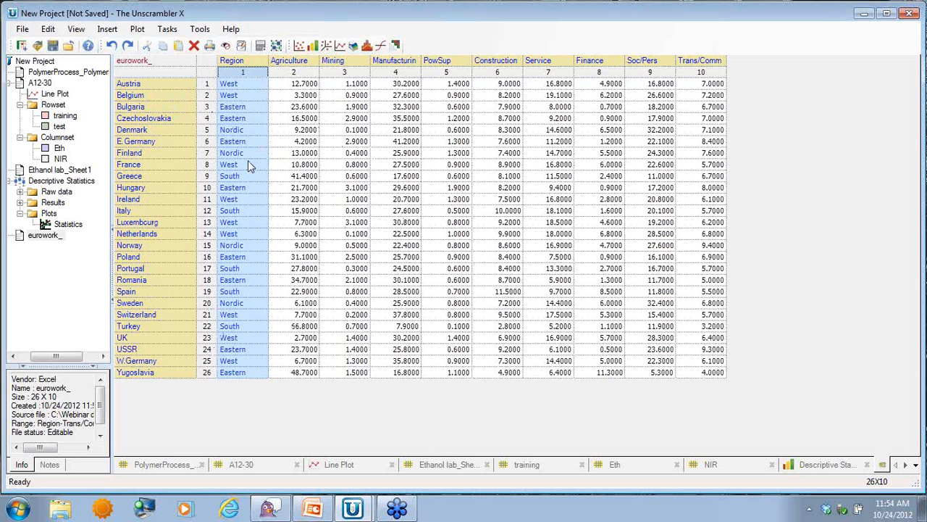
Step: Convert the Region column to a category variable with new levels based upon individual values
left_click_drag(259, 79, 257, 76)
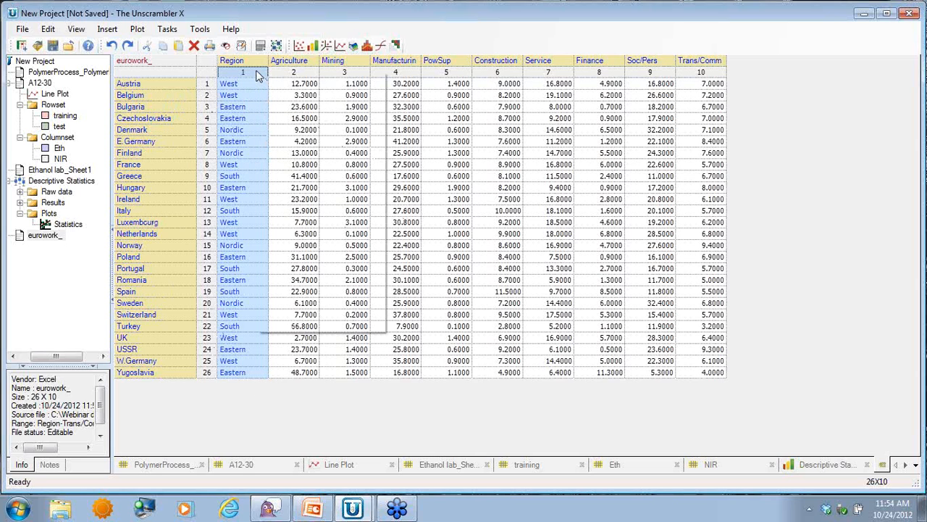
right_click(258, 77)
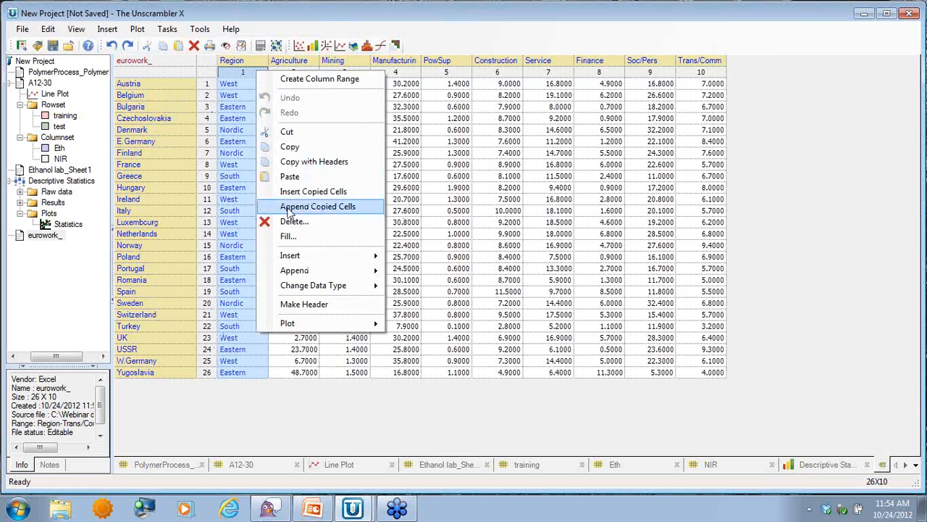
mouse_move(315, 292)
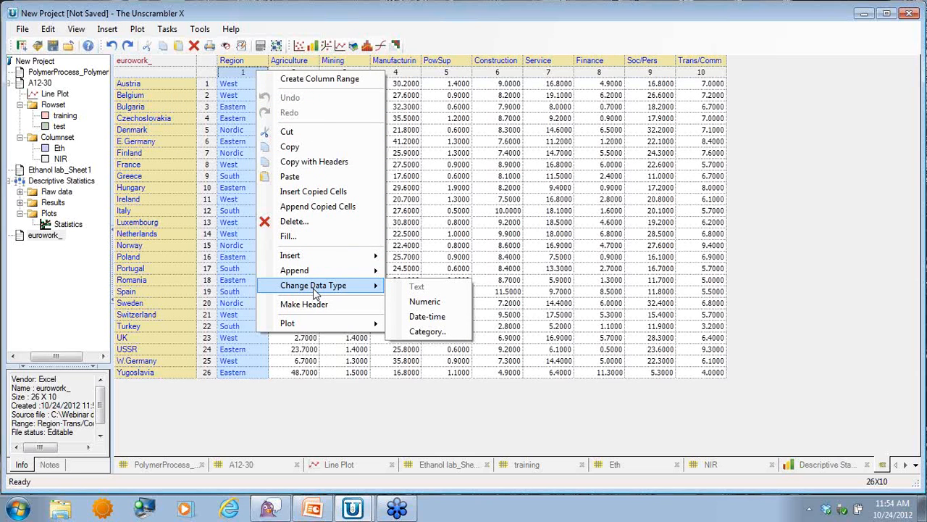
left_click(439, 332)
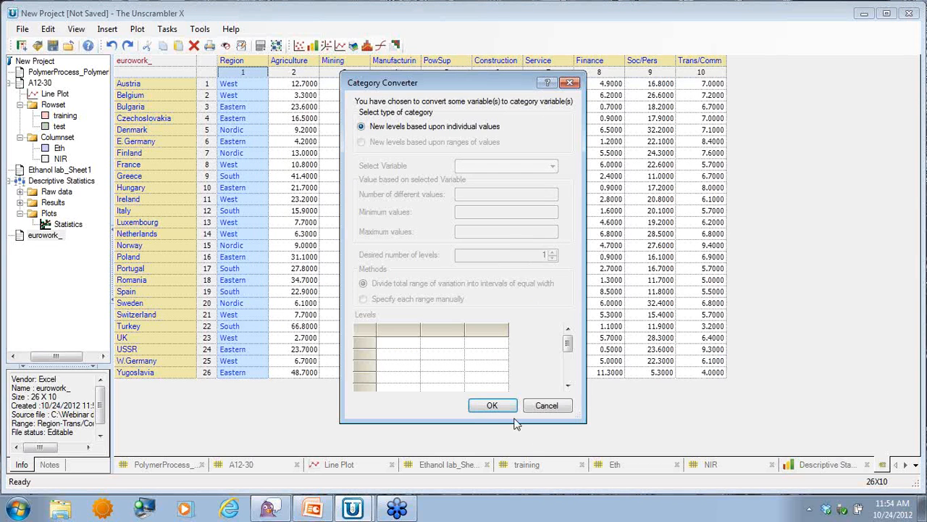
left_click(495, 406)
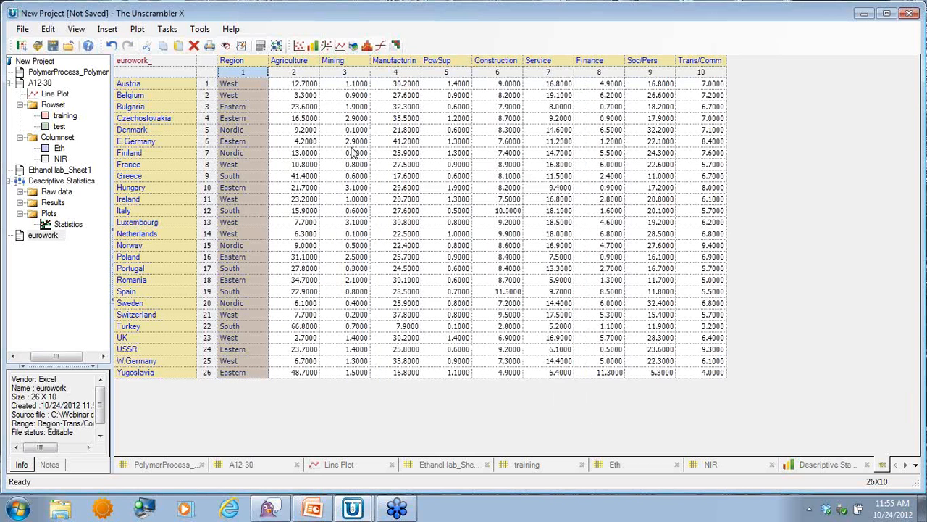
left_click(283, 75)
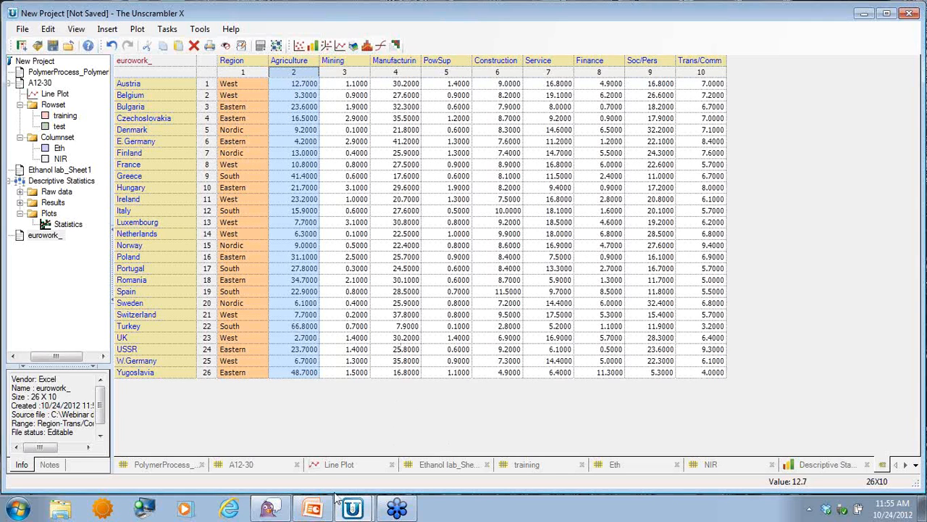
Step: Switch to the Webinar Oct 24 project window and display the JAM demo data table
mouse_move(313, 511)
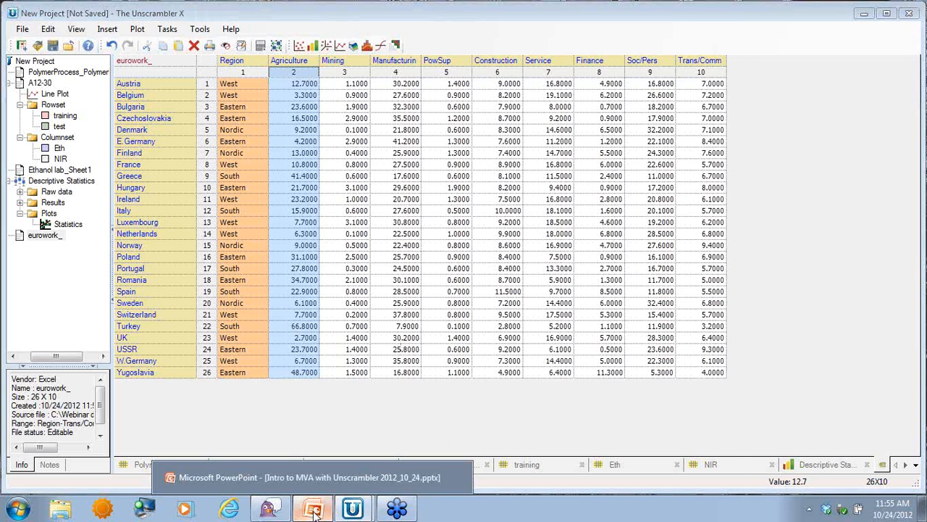
left_click(313, 511)
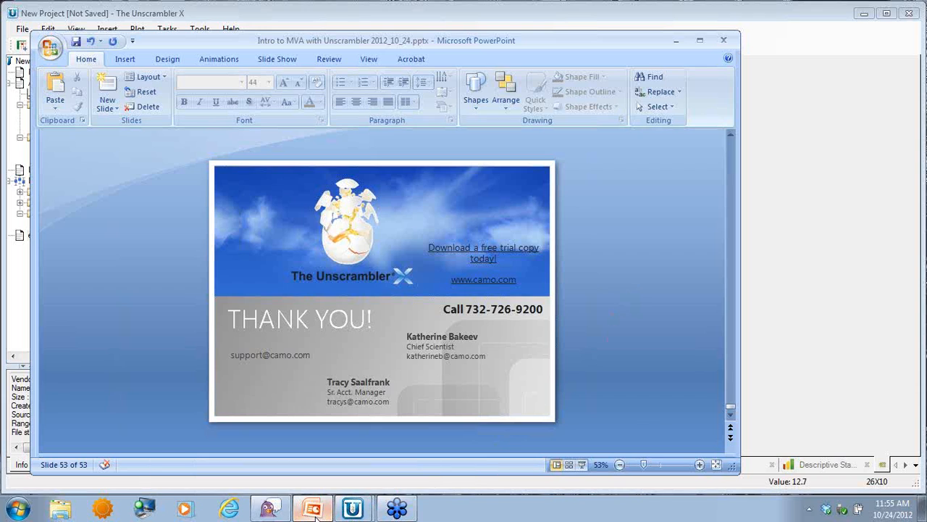
left_click(354, 509)
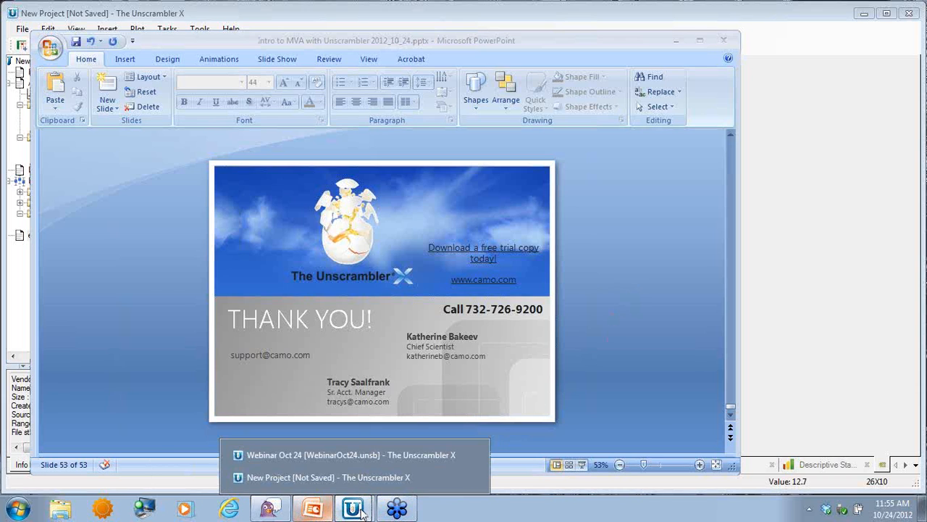
left_click(344, 455)
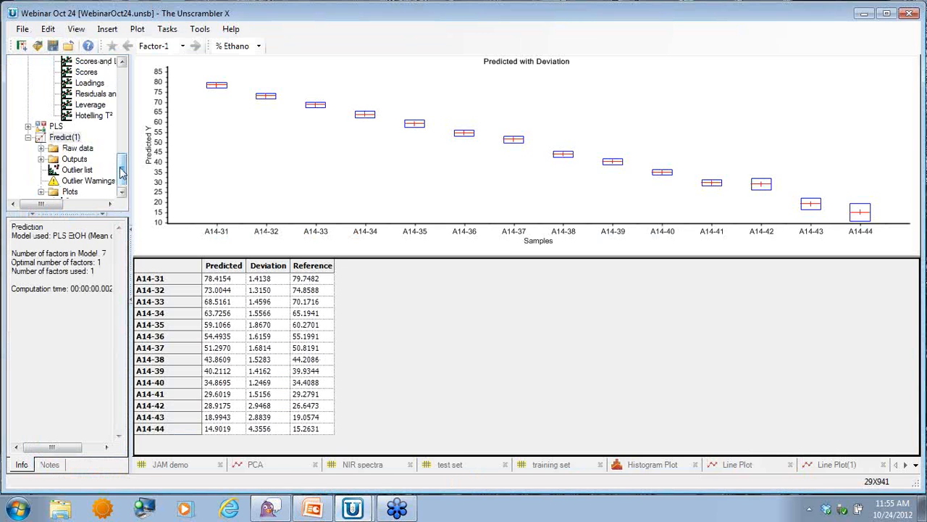
scroll(122, 172, "up", 5)
left_click(73, 77)
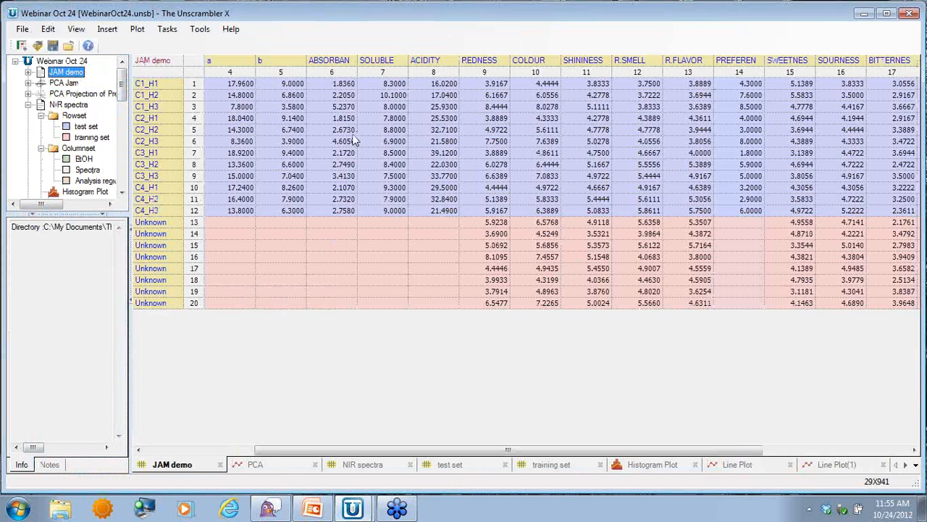
Step: Collapse the expanded data, model and prediction nodes in the project tree, from NIR spectra to Predict(1)
left_click(28, 104)
left_click(28, 126)
left_click(28, 127)
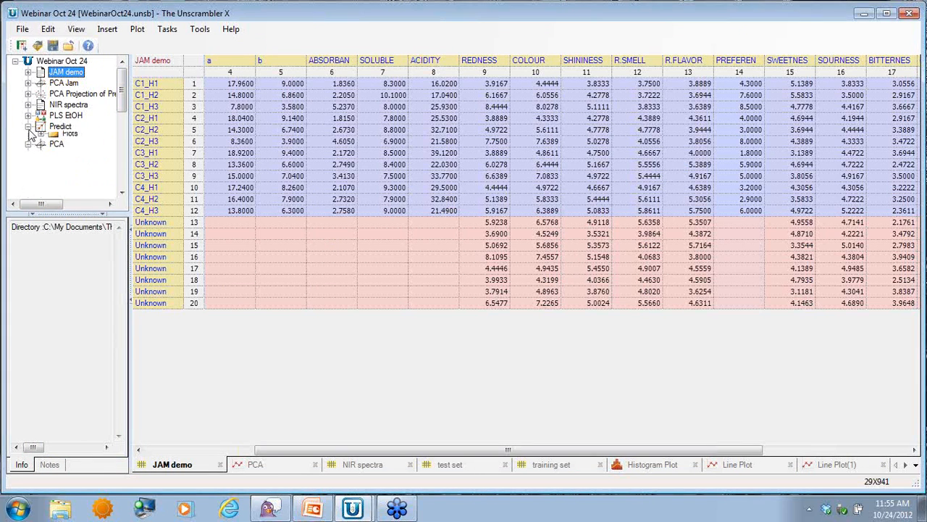
left_click(28, 137)
left_click(28, 137)
left_click(29, 158)
left_click(28, 159)
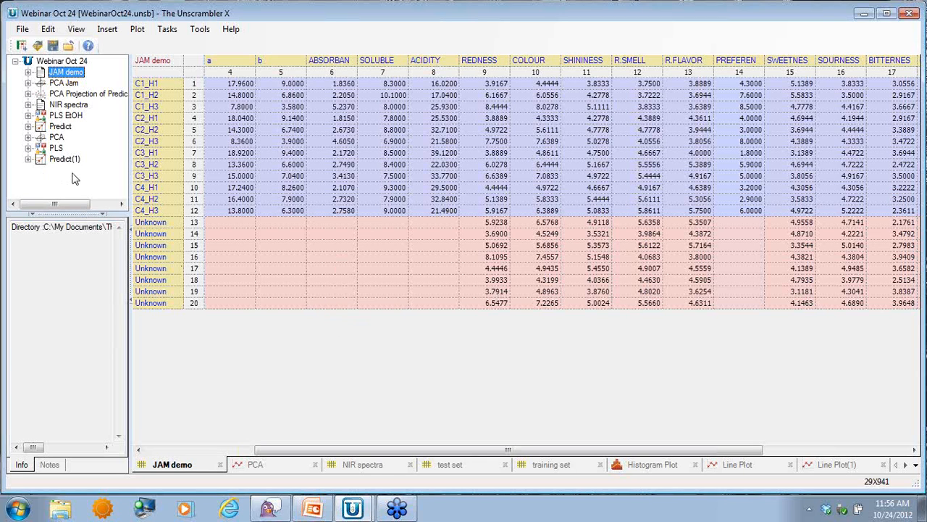
Step: Open Classification webinar.unsb from the Webinar data folder for import as Unscrambler X data
left_click(23, 31)
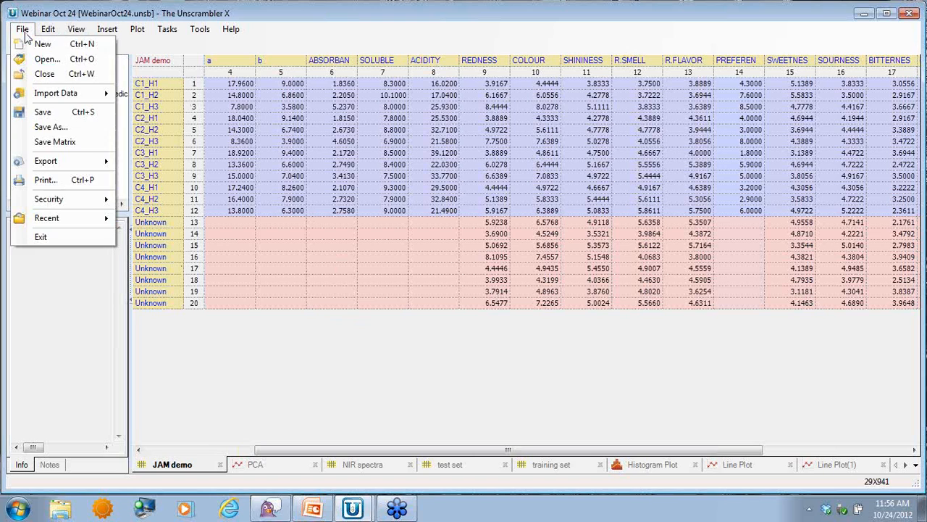
mouse_move(42, 97)
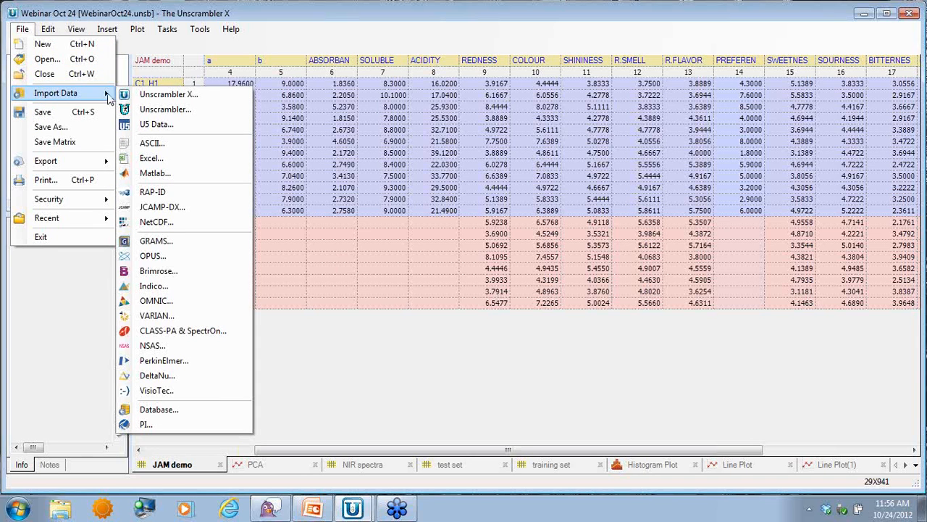
left_click(168, 96)
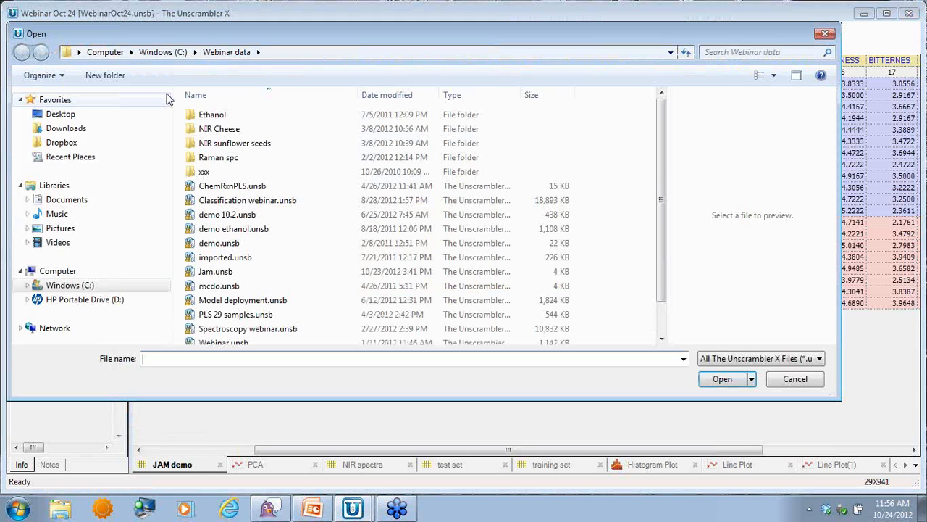
left_click(246, 206)
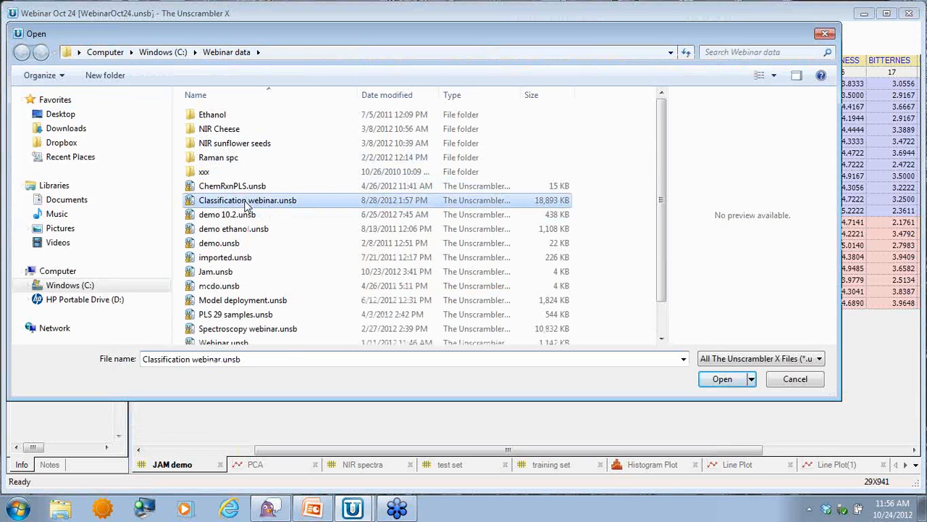
left_click(722, 379)
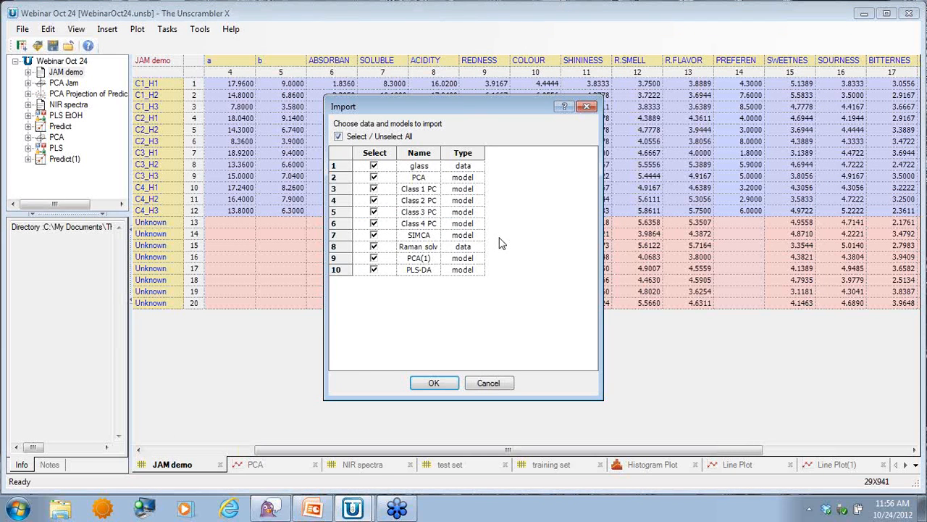
Step: Import only the Raman solvents data table, leaving all other data and models unselected
left_click_drag(441, 150, 503, 151)
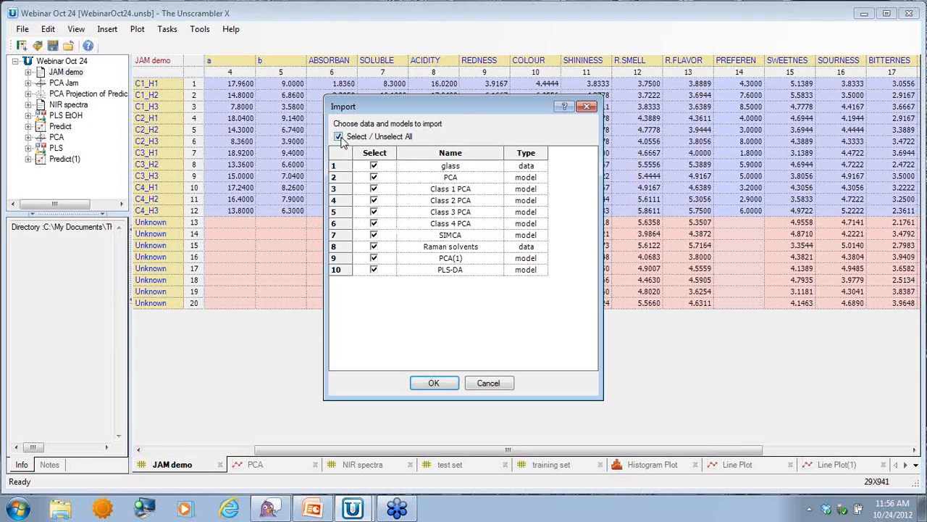
left_click(338, 136)
left_click(373, 247)
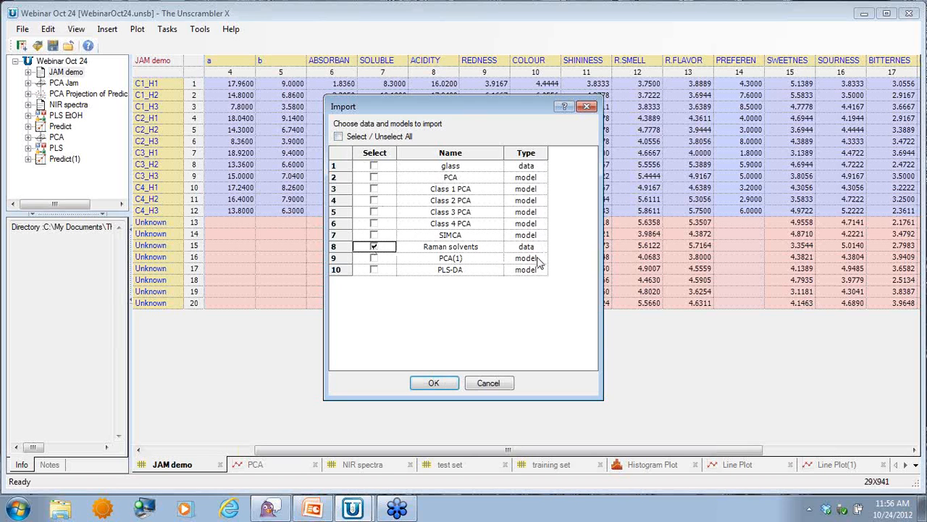
left_click(444, 387)
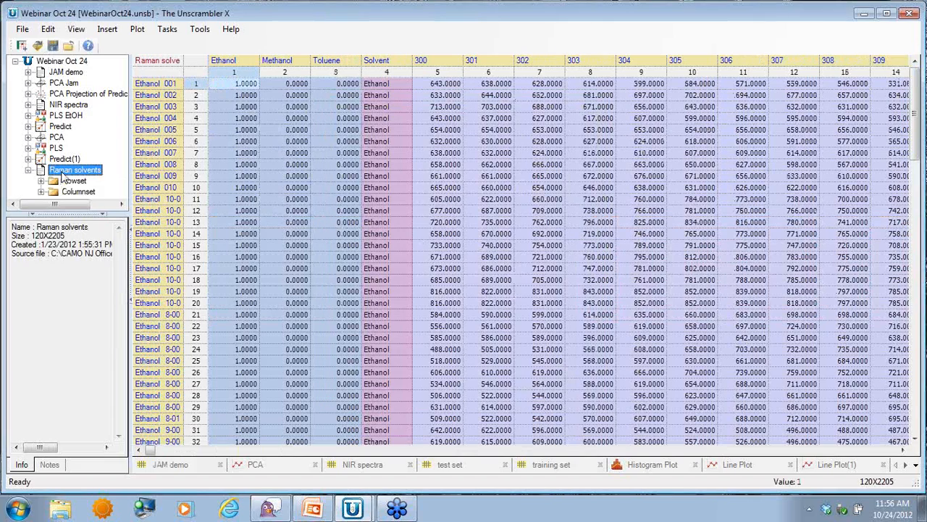
Step: Widen and heighten the project tree pane so the full node names fit
left_click_drag(129, 137, 276, 137)
left_click_drag(194, 215, 211, 393)
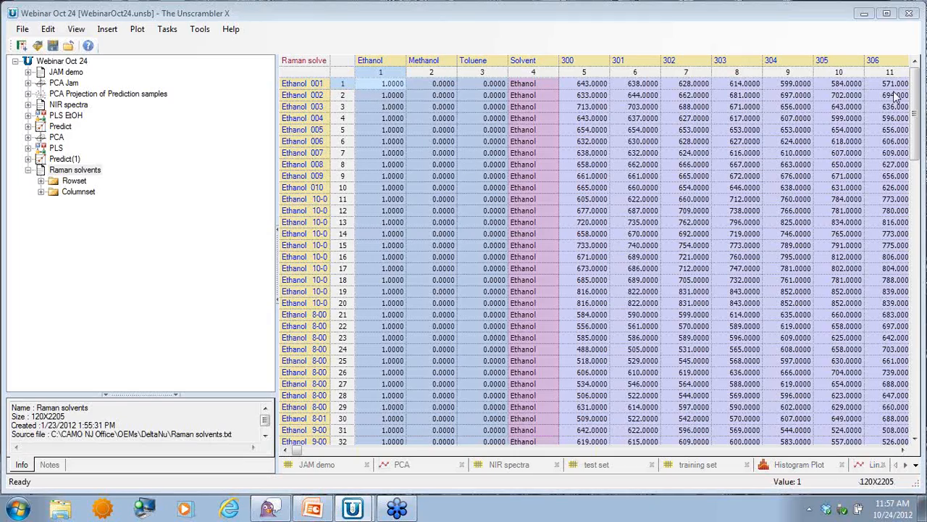
mouse_move(915, 113)
left_mouse_down()
mouse_move(922, 395)
mouse_move(917, 109)
left_mouse_up()
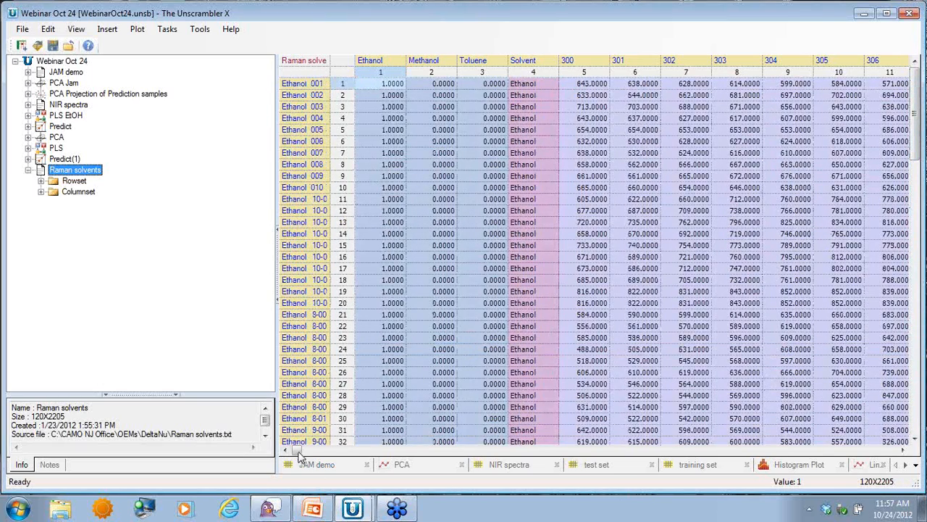
Step: Review the Raman solvents table's Ethanol, Methanol and Toluene indicator columns, the Solvent category column and the spectral columns from 300 to 2500
left_click_drag(382, 78, 493, 75)
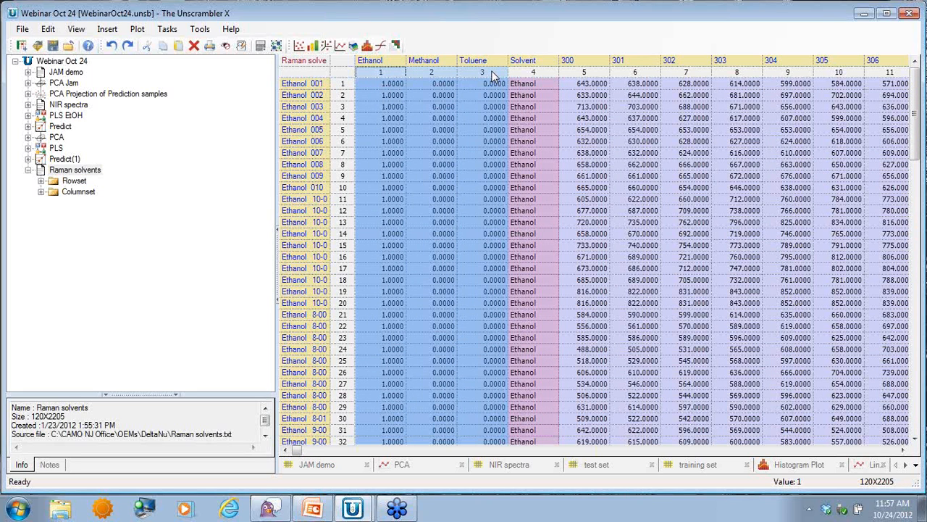
left_click(389, 75)
left_click_drag(389, 77, 465, 79)
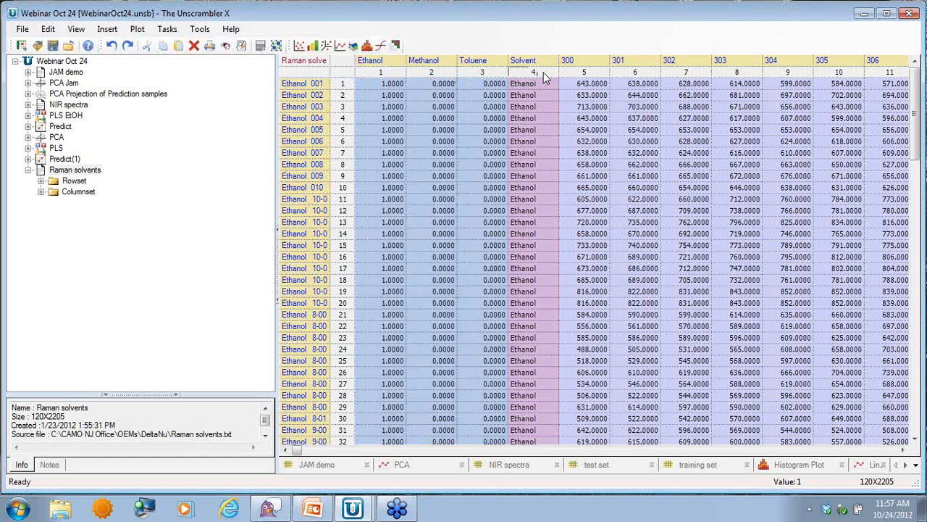
left_click(544, 72)
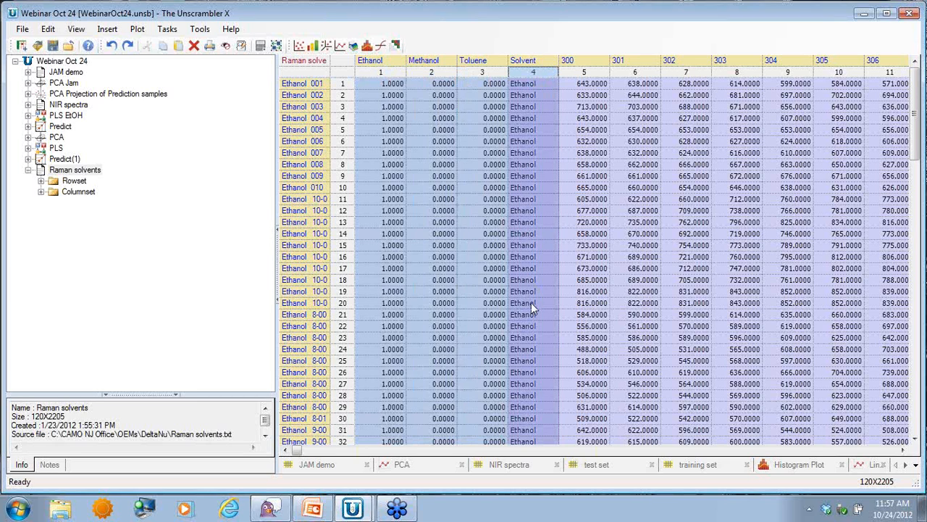
left_click(592, 73)
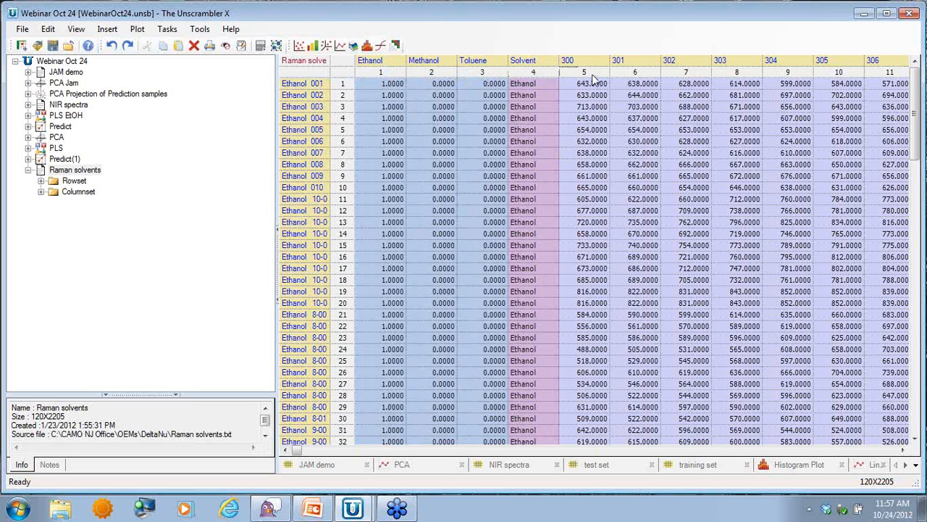
left_click_drag(304, 450, 894, 451)
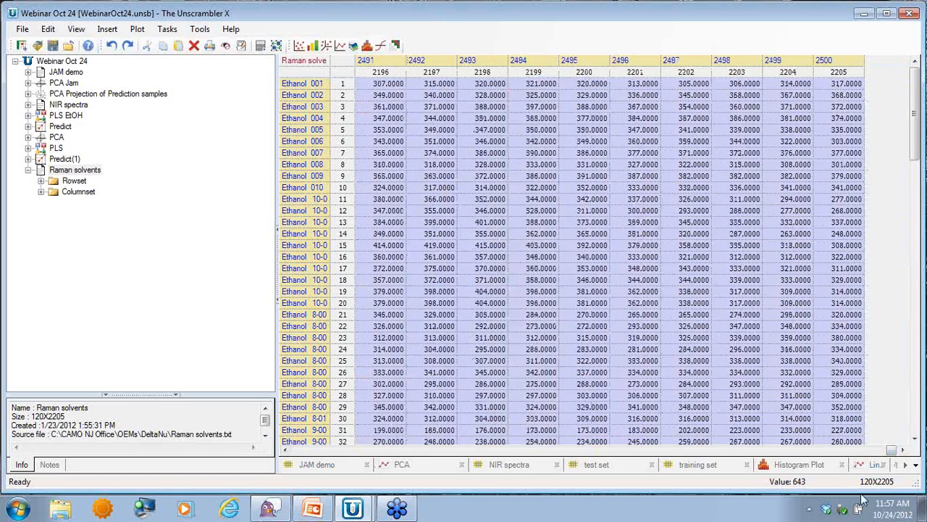
left_click_drag(891, 451, 275, 450)
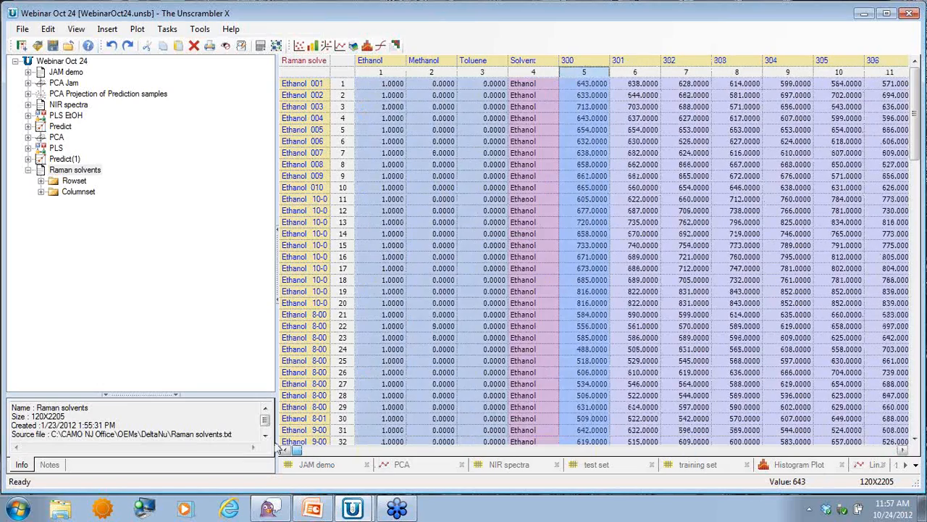
Step: Create a sample line plot of the Raman solvents data using all rows and the Spectra column set
left_click(343, 84)
left_click(340, 45)
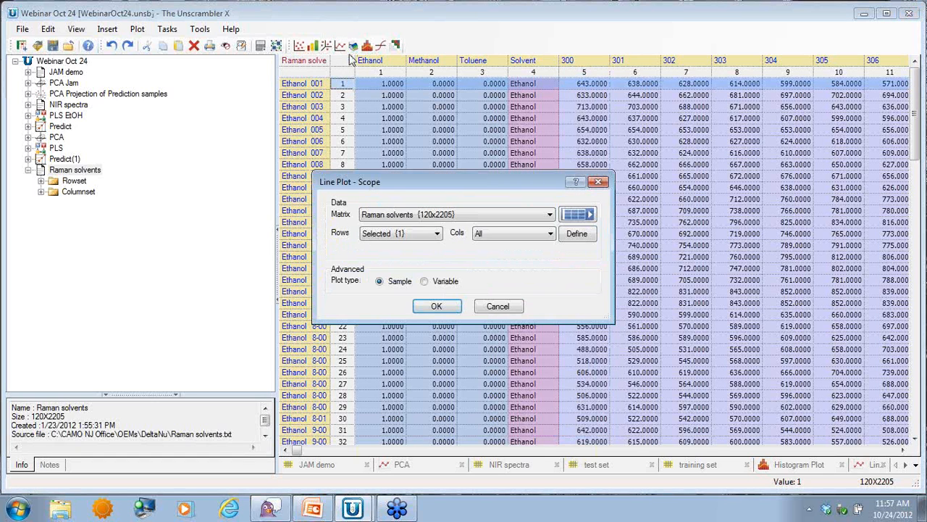
left_click(406, 237)
left_click(405, 249)
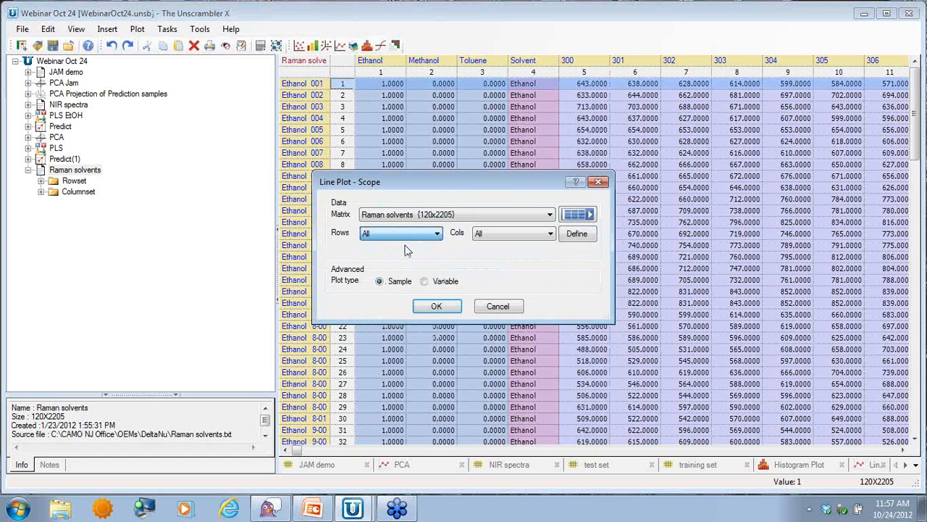
left_click(504, 234)
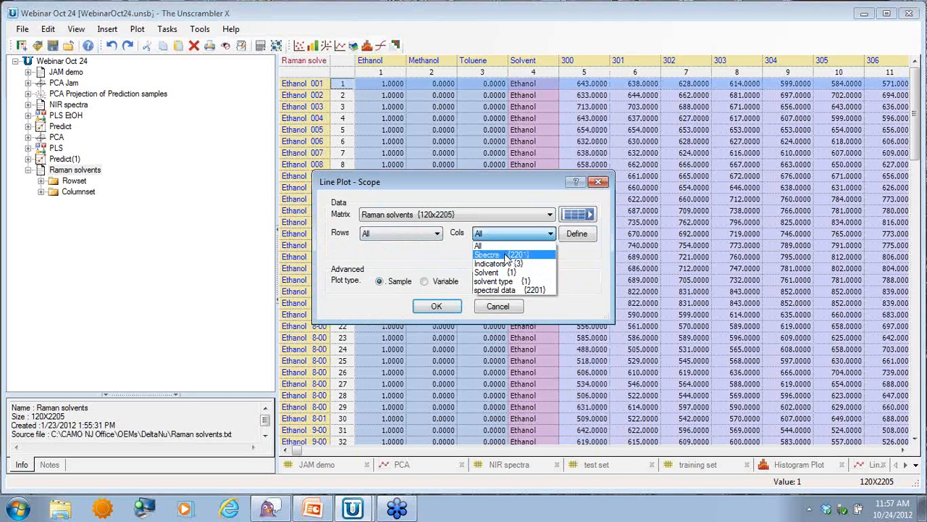
left_click(505, 256)
left_click(445, 307)
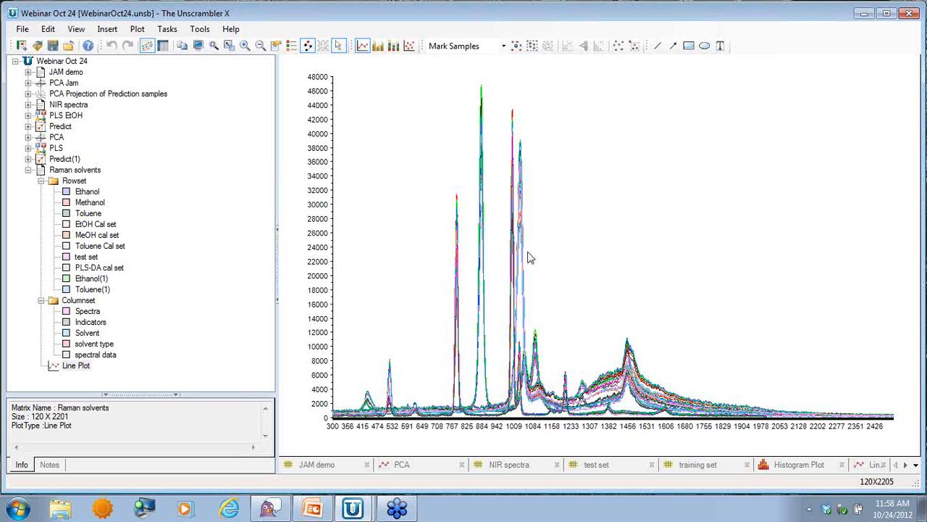
Step: Set up a Principal Component Analysis on the Raman solvents matrix with all rows and the spectral data column set
left_click(171, 31)
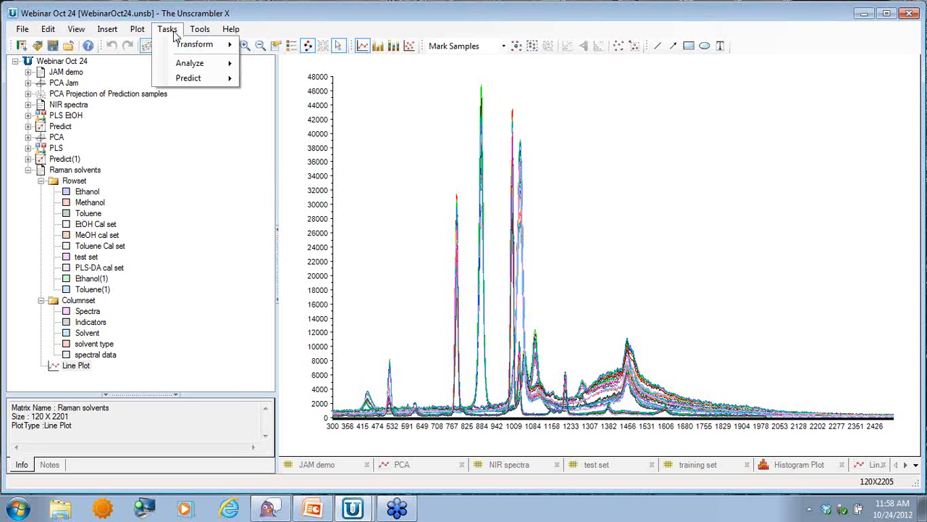
mouse_move(187, 68)
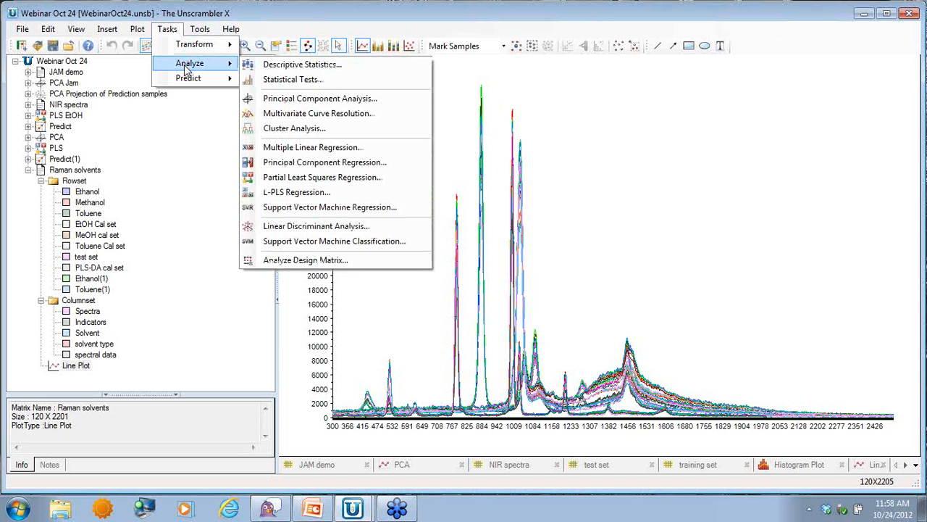
left_click(347, 102)
left_click(427, 157)
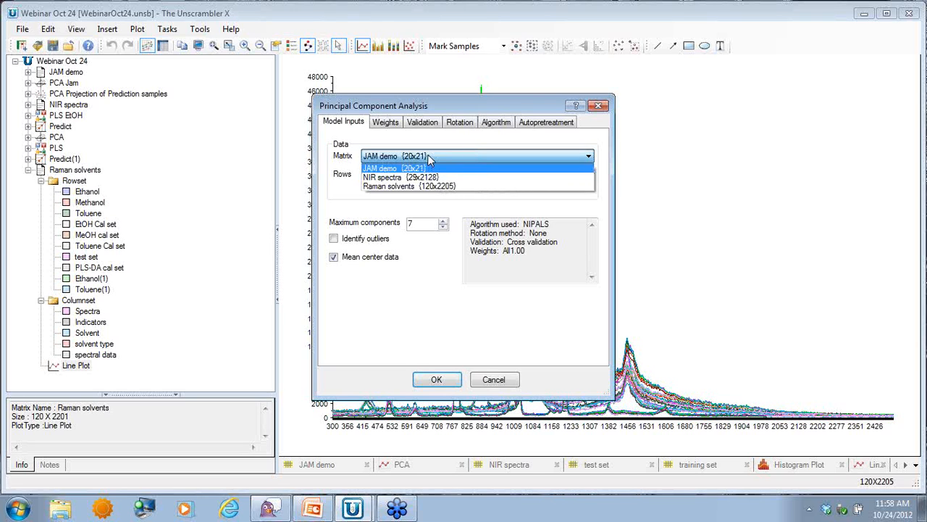
left_click(427, 186)
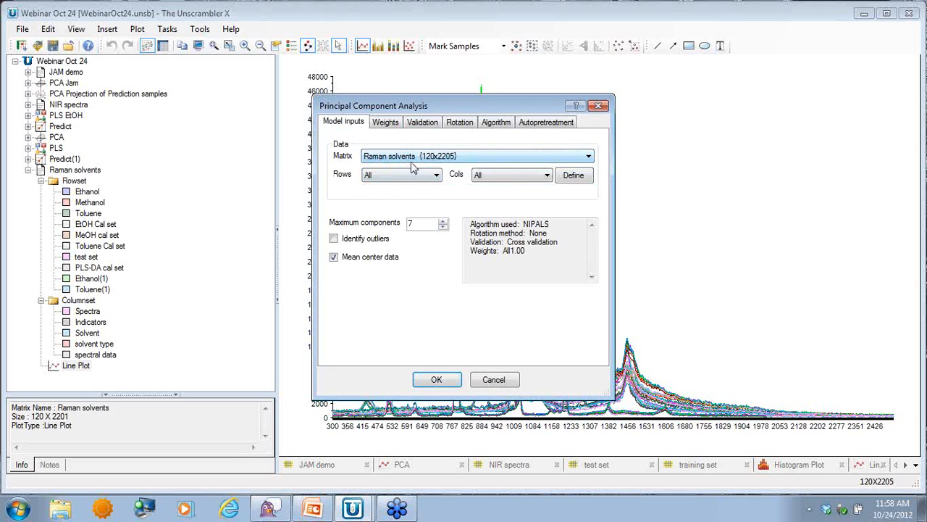
left_click(540, 180)
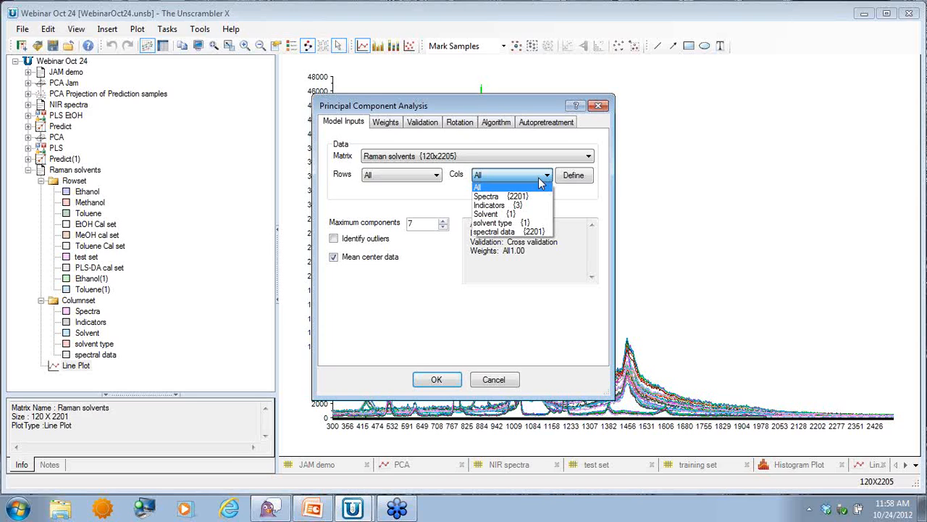
left_click(530, 196)
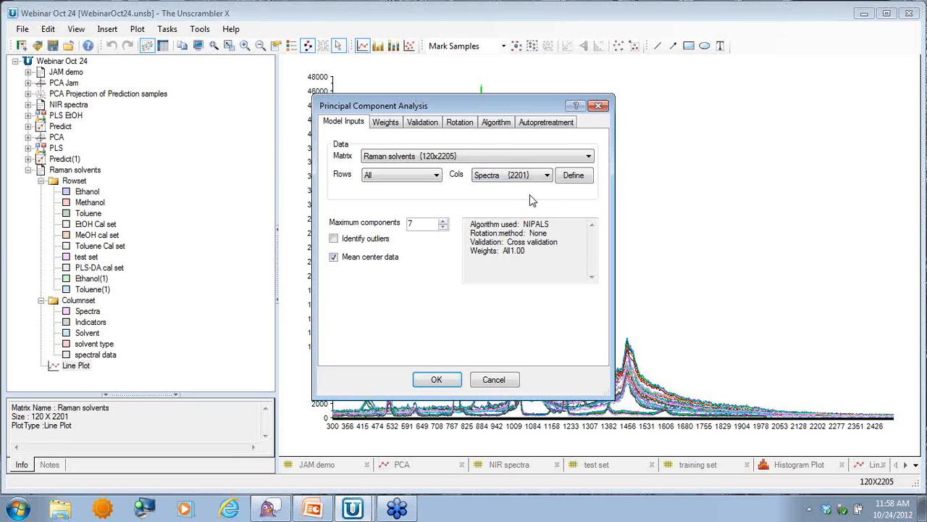
left_click(545, 179)
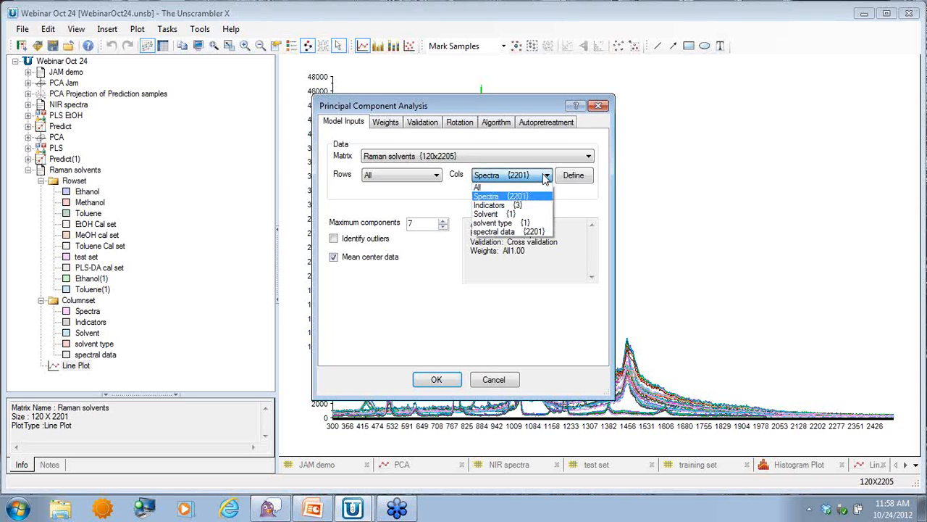
left_click(534, 233)
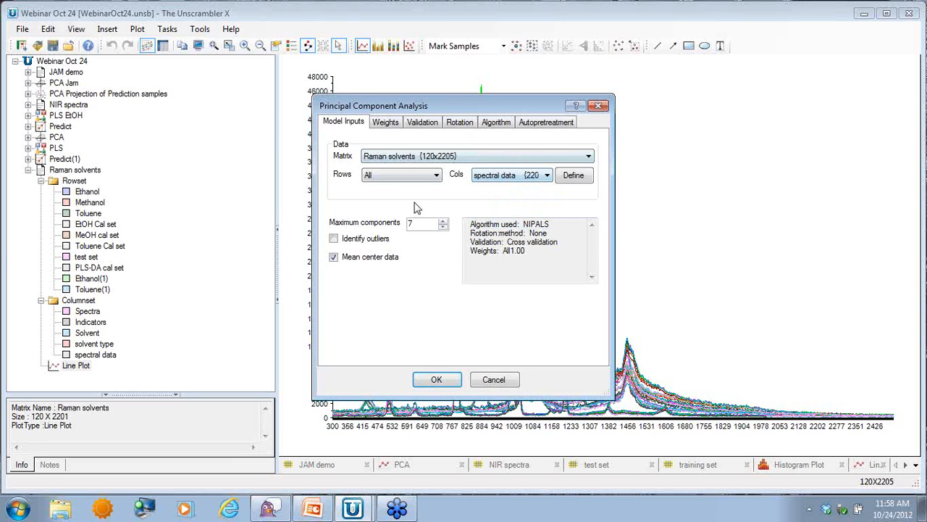
left_click_drag(615, 213, 705, 228)
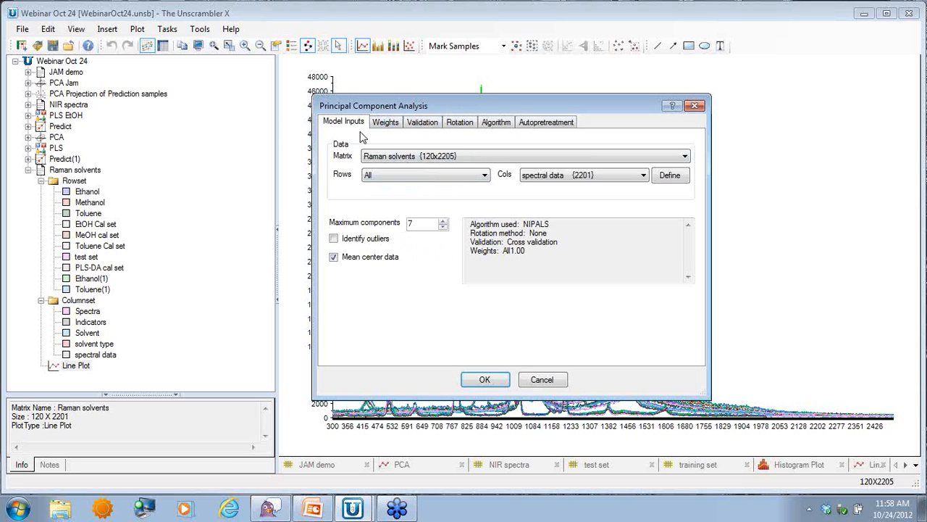
Step: Set random cross validation with 10 segments and 12 samples per segment, and compute the PCA model
left_click(388, 127)
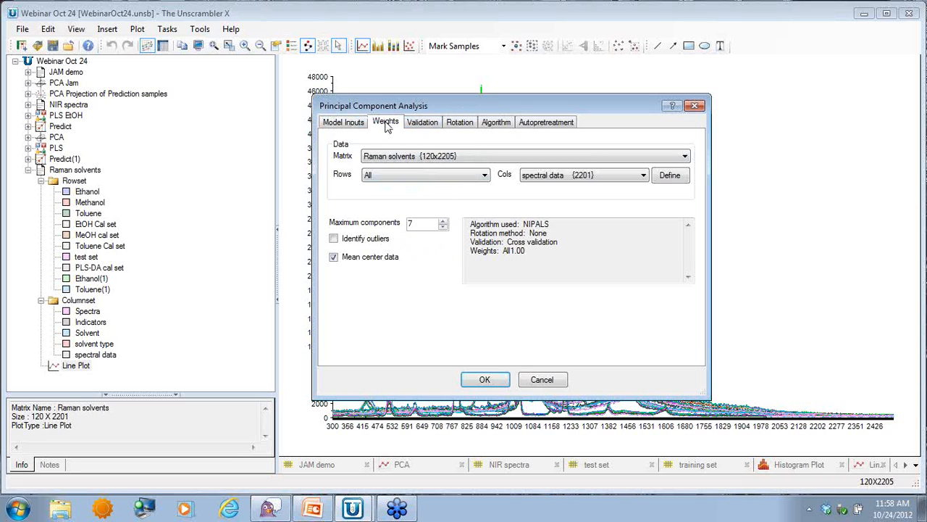
left_click(428, 125)
left_click(452, 181)
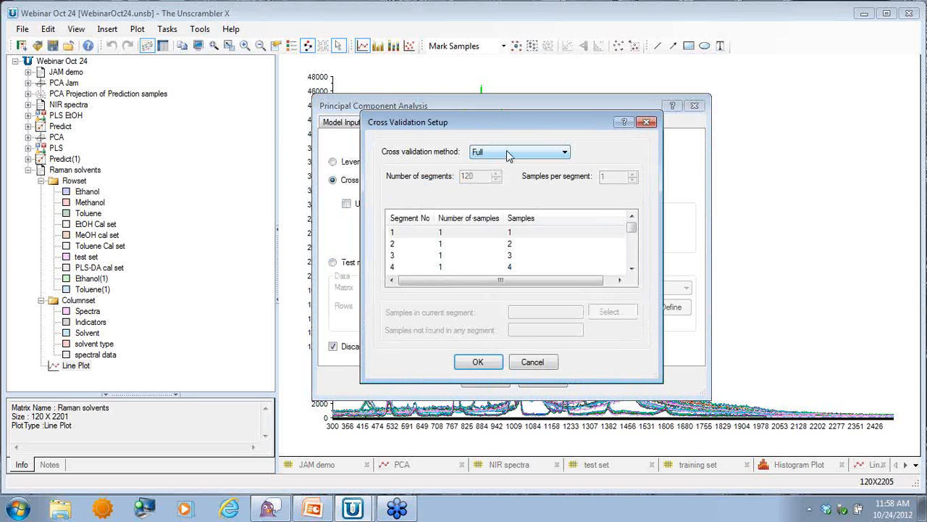
left_click(503, 154)
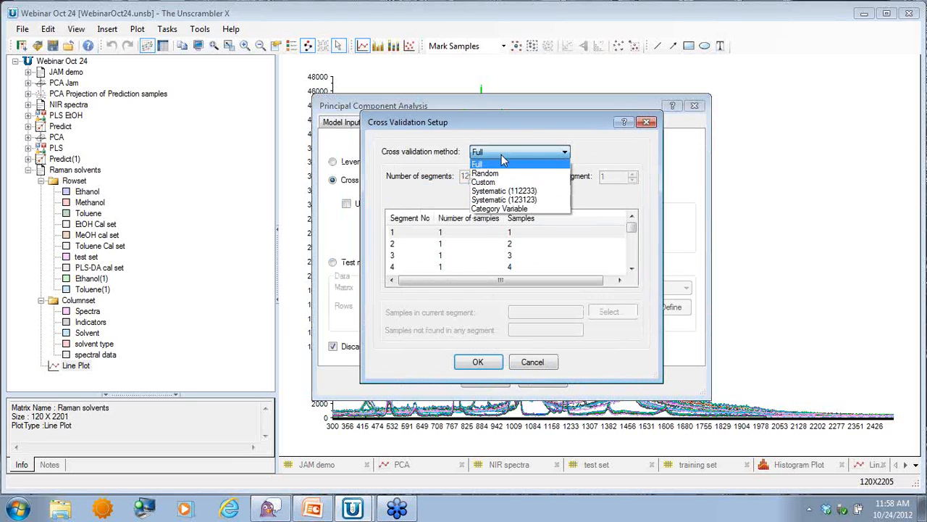
left_click(485, 174)
left_click_drag(486, 178, 430, 181)
type("1")
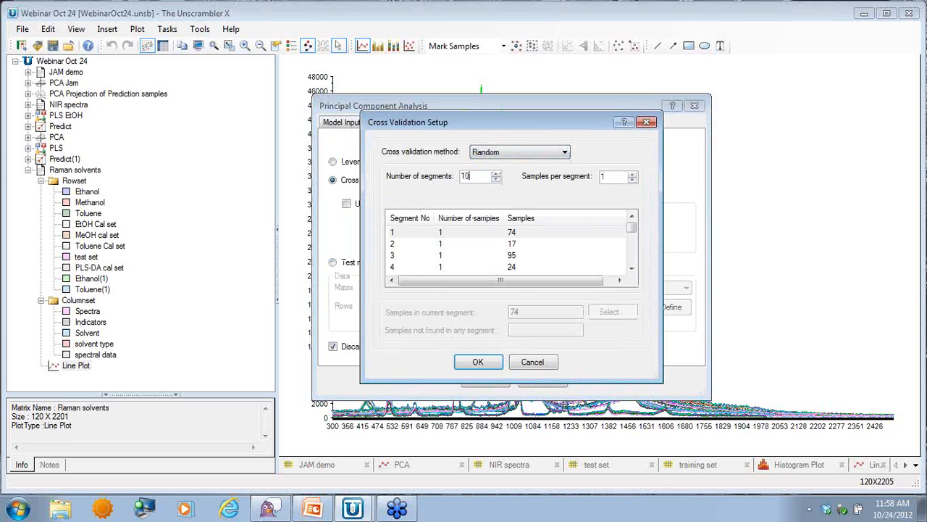
key("Tab")
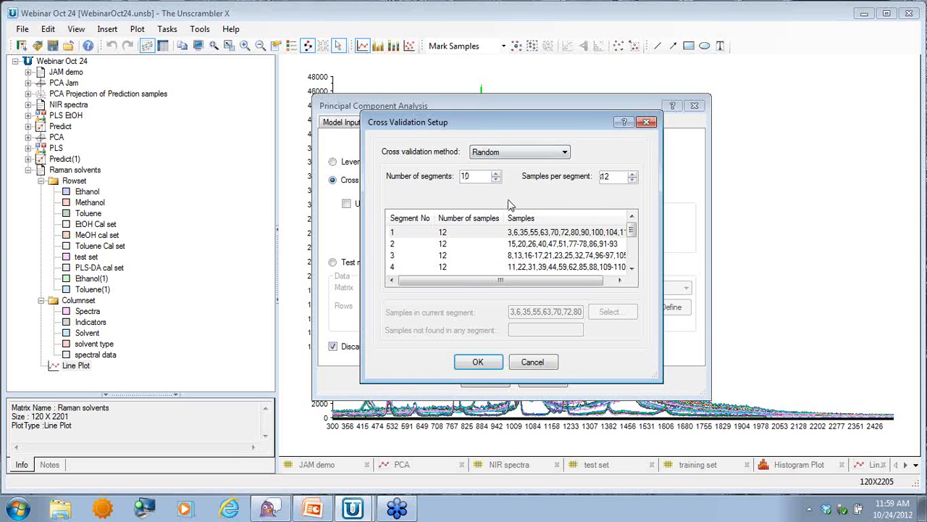
left_click(481, 364)
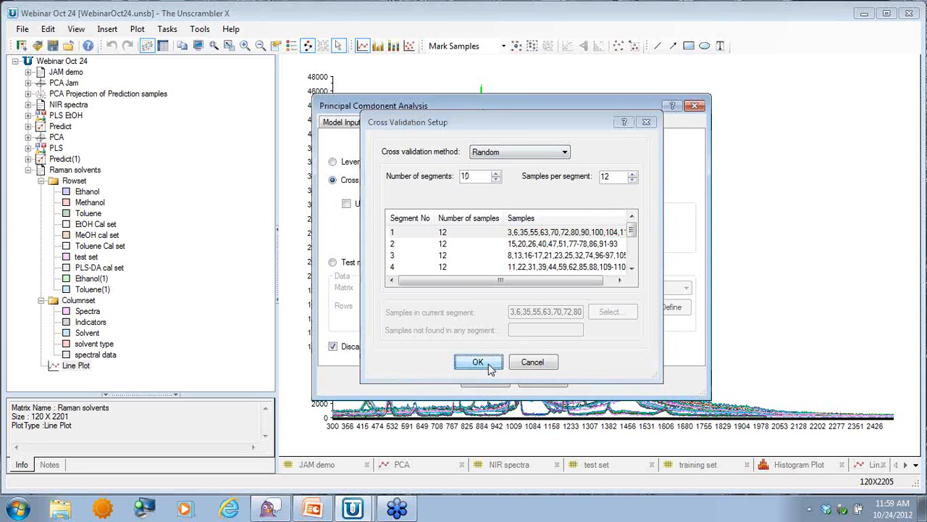
left_click(486, 384)
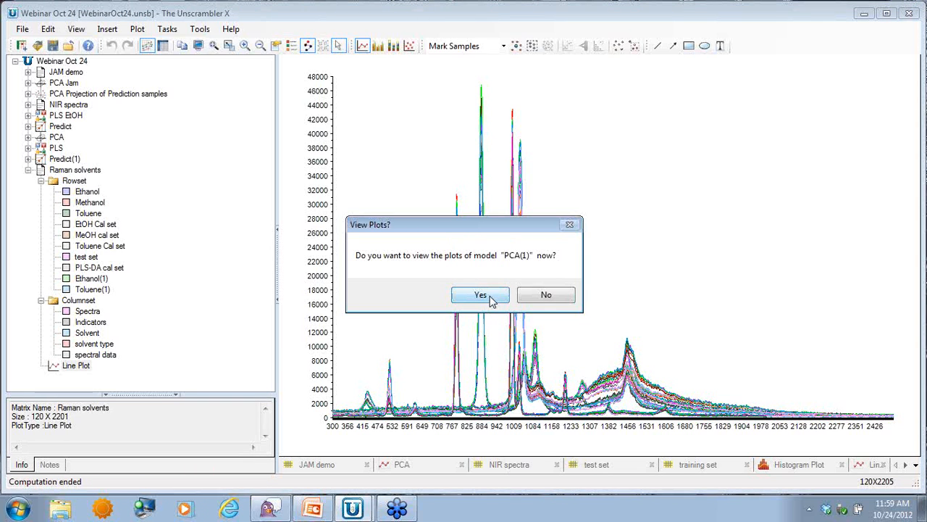
Step: Display the new PCA model's plots and hide the validation samples in the scores plot
left_click(481, 295)
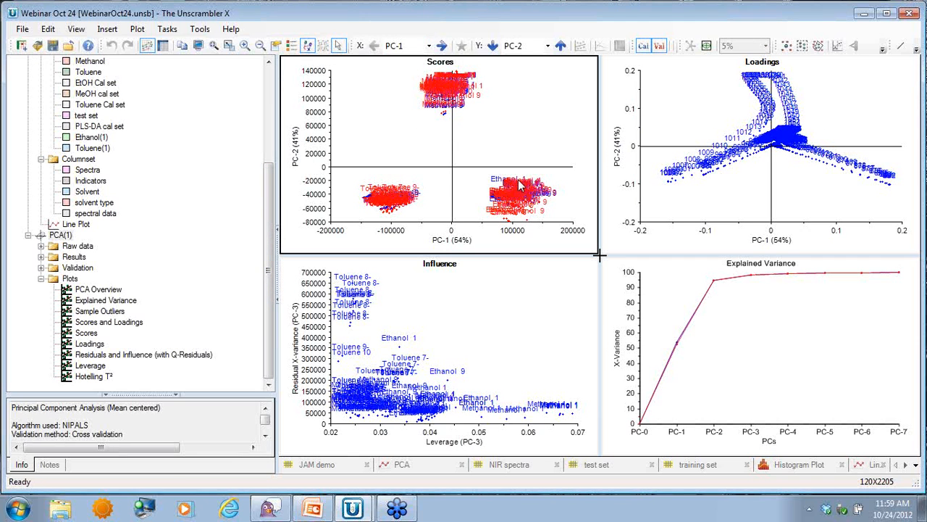
left_click(659, 46)
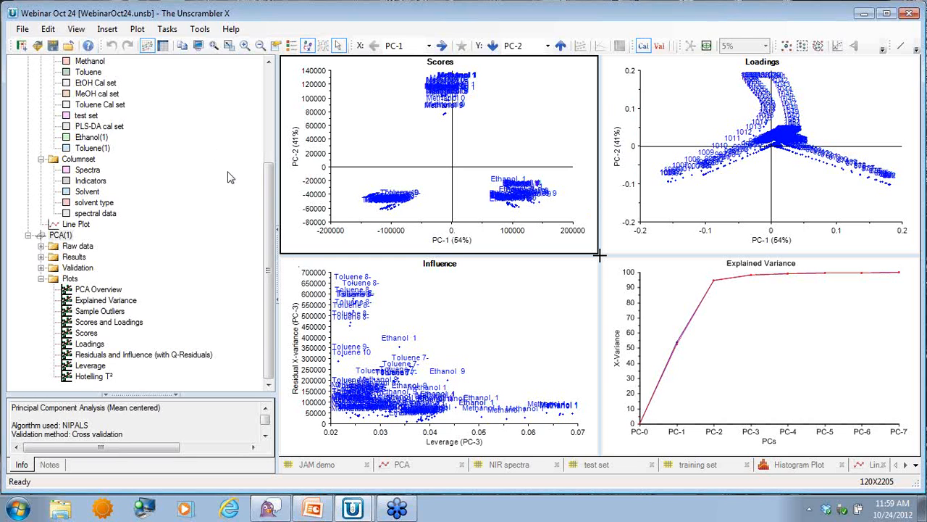
Step: Group the scores plot samples by the Ethanol, Methanol and Toluene row sets of the Raman solvents matrix and show the plot legend
left_click_drag(274, 290, 270, 234)
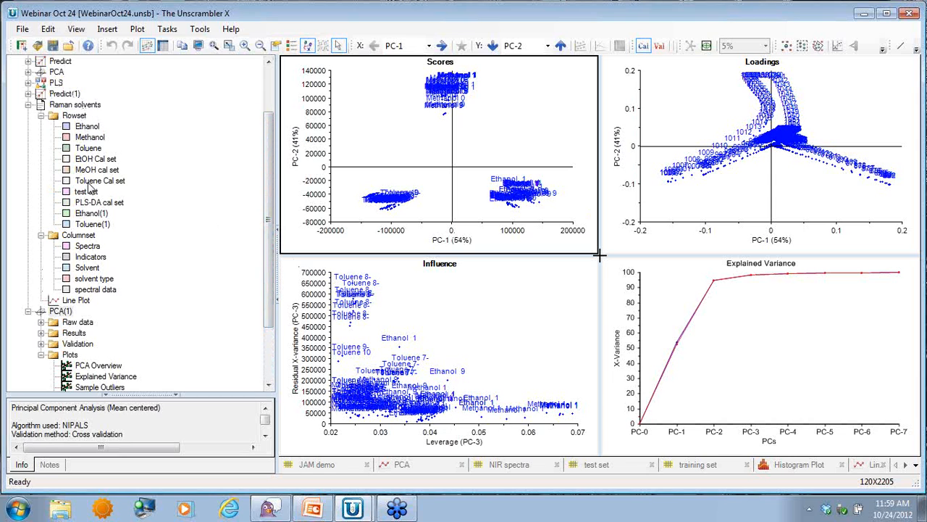
right_click(404, 136)
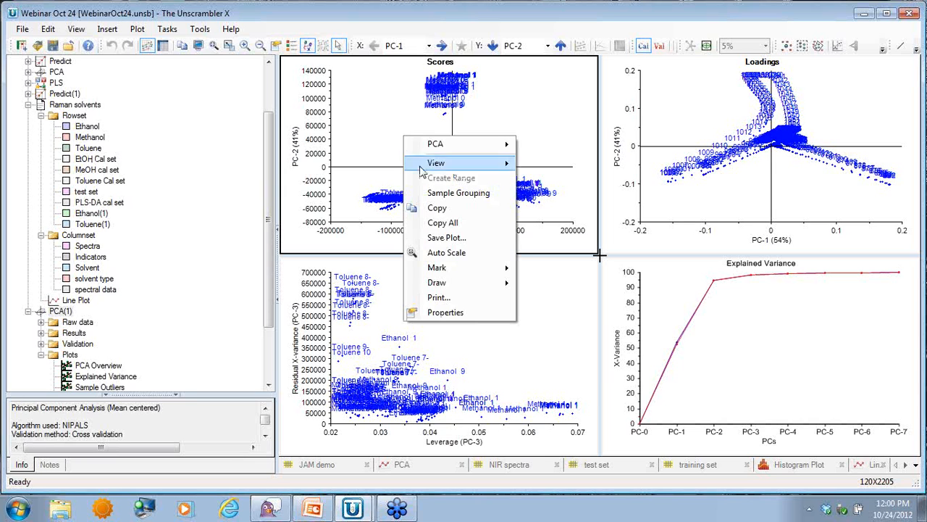
left_click(446, 194)
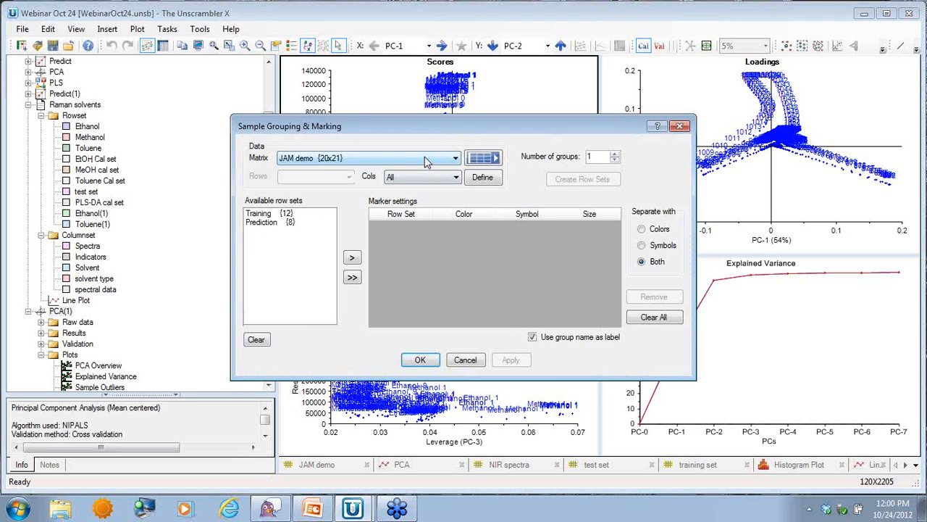
left_click(442, 165)
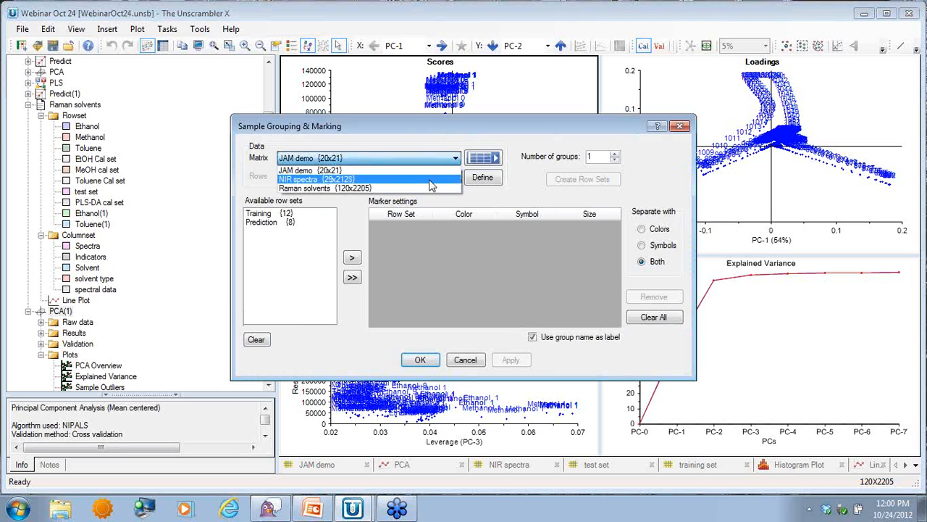
left_click(432, 187)
left_click(271, 216)
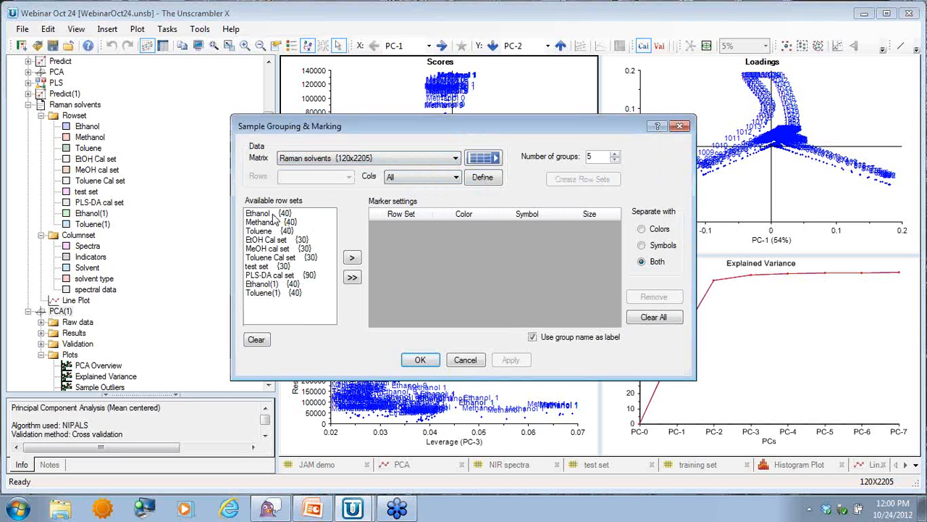
left_click(281, 223, "ctrl")
left_click(282, 232, "ctrl")
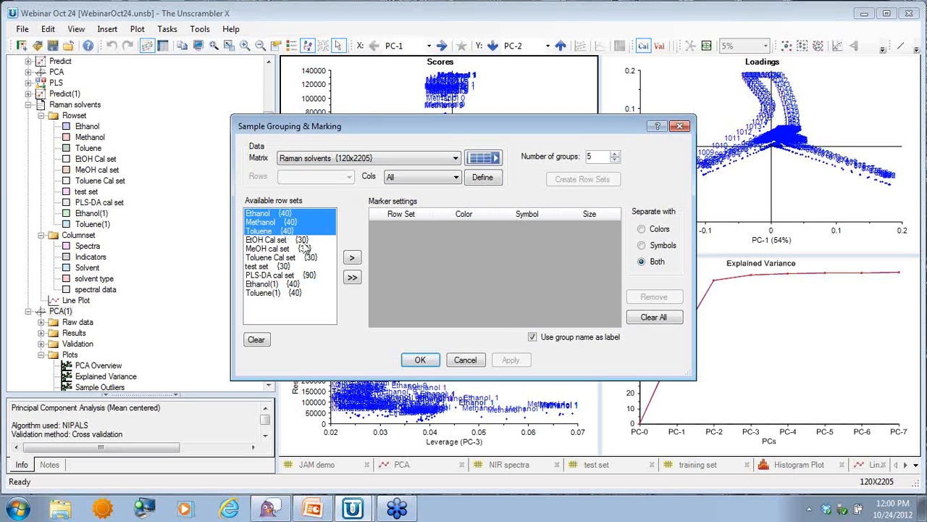
left_click(352, 258)
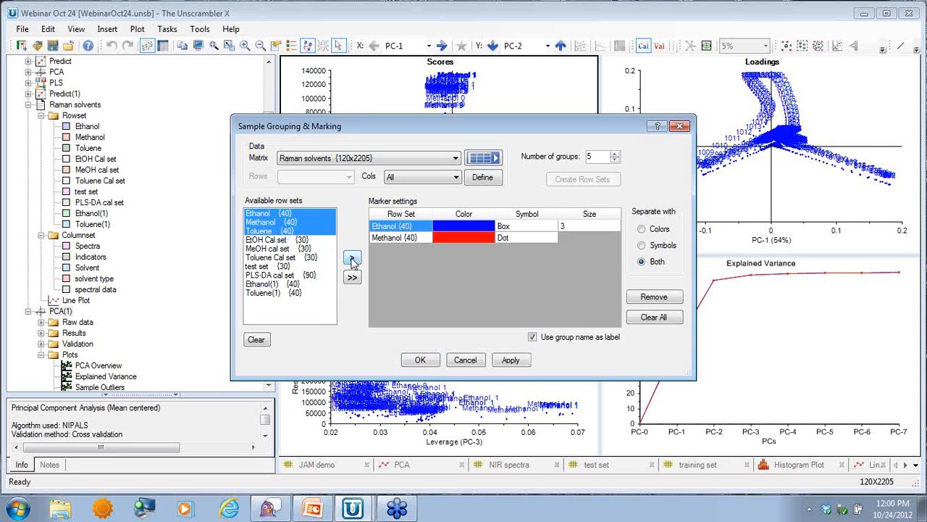
left_click(507, 359)
left_click(435, 360)
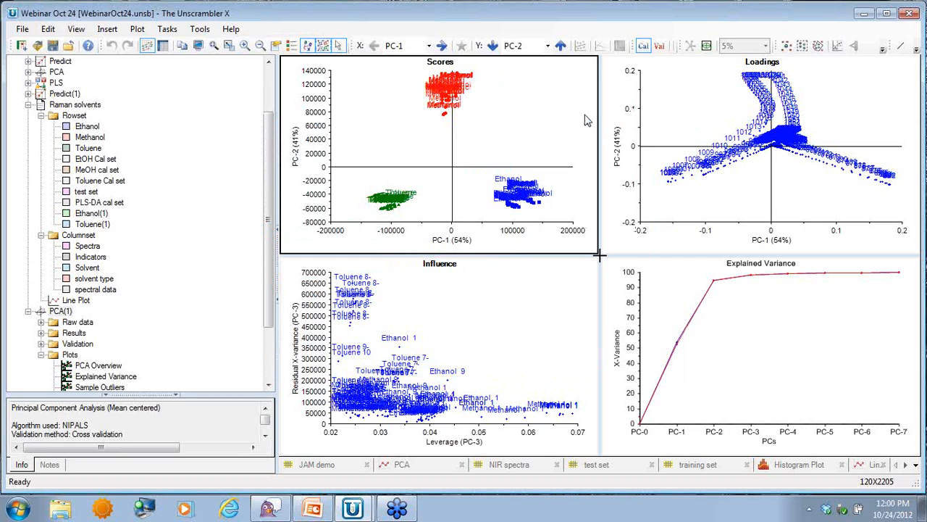
left_click(292, 45)
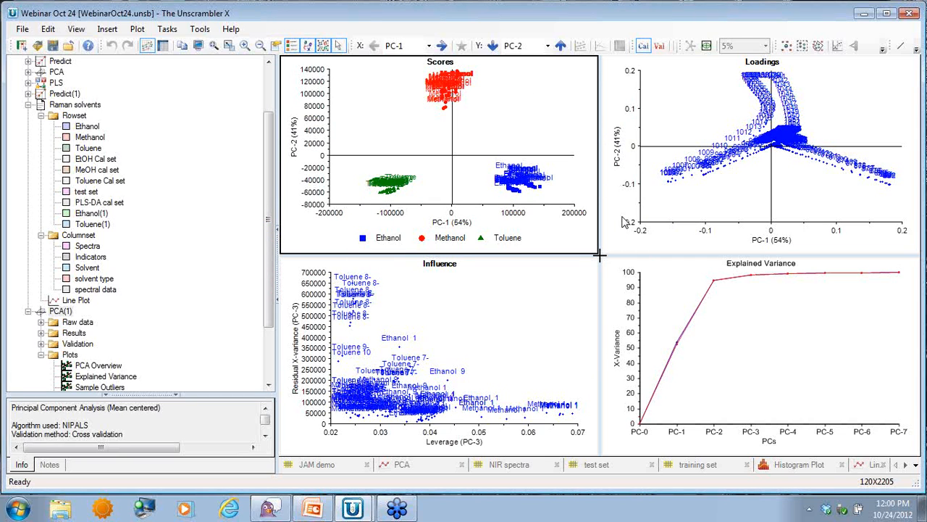
Step: Change the loadings plot to a line plot for PC-1 and narrow the project navigator to widen the plot area
right_click(694, 107)
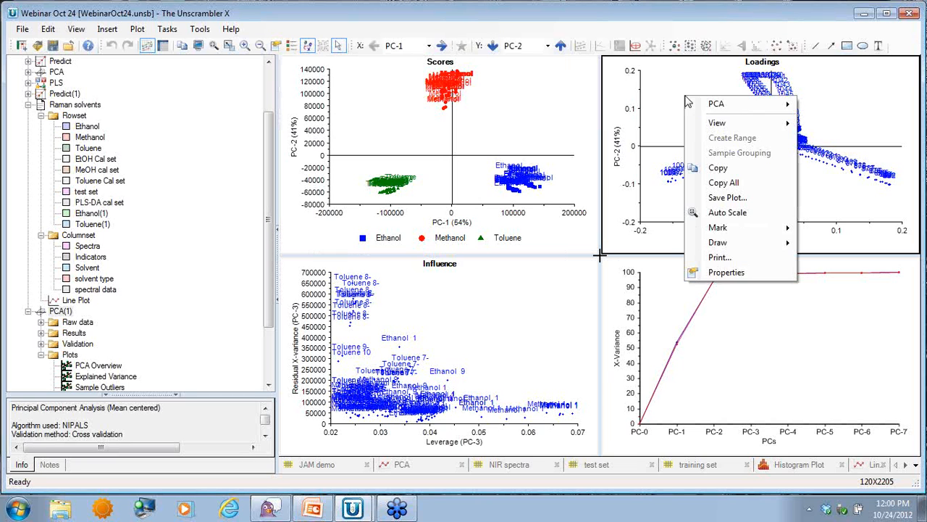
mouse_move(695, 105)
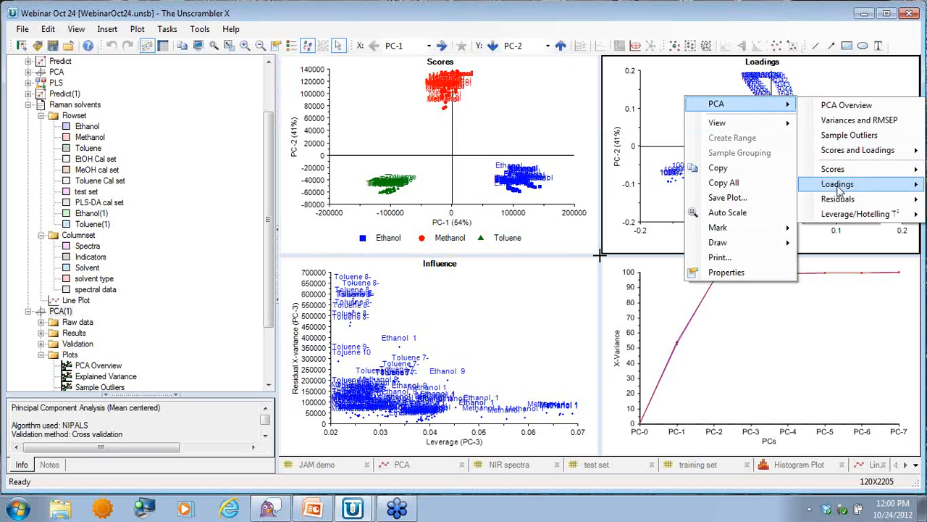
mouse_move(839, 188)
left_click(773, 187)
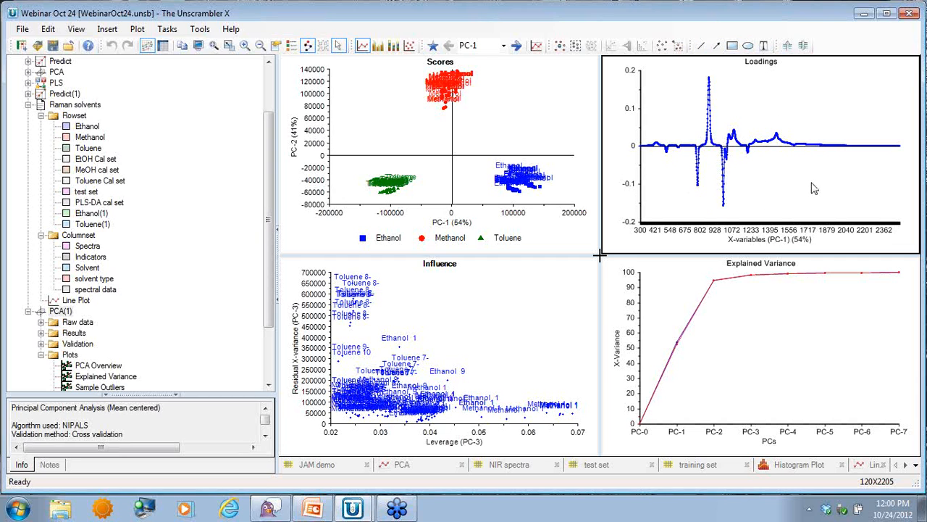
left_click_drag(600, 255, 432, 291)
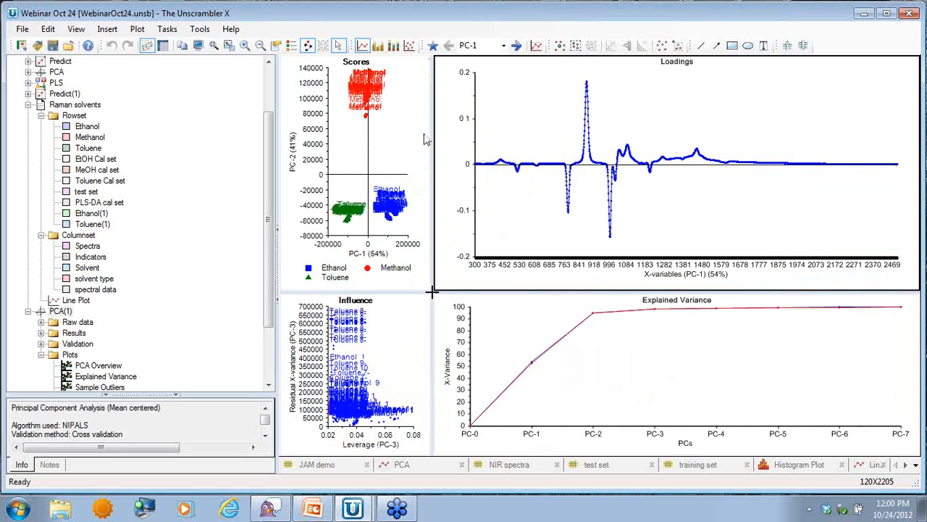
left_click_drag(278, 161, 145, 149)
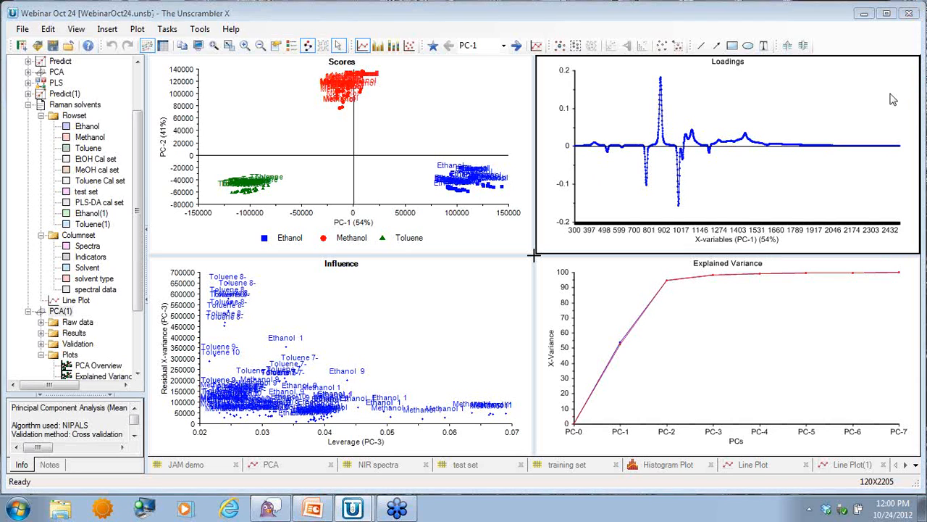
Step: Switch to the PowerPoint presentation and start the slide show from the closing Thank You slide
key("alt+Tab")
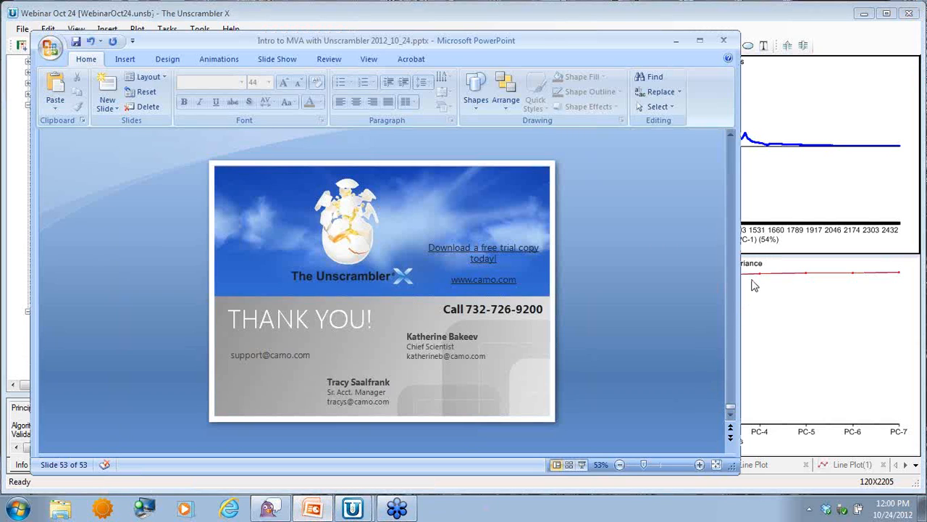
left_click(582, 465)
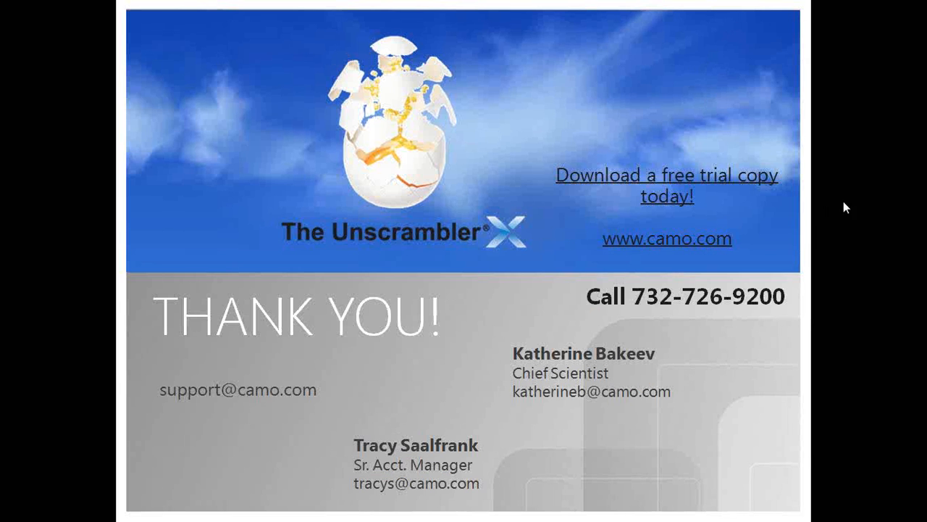